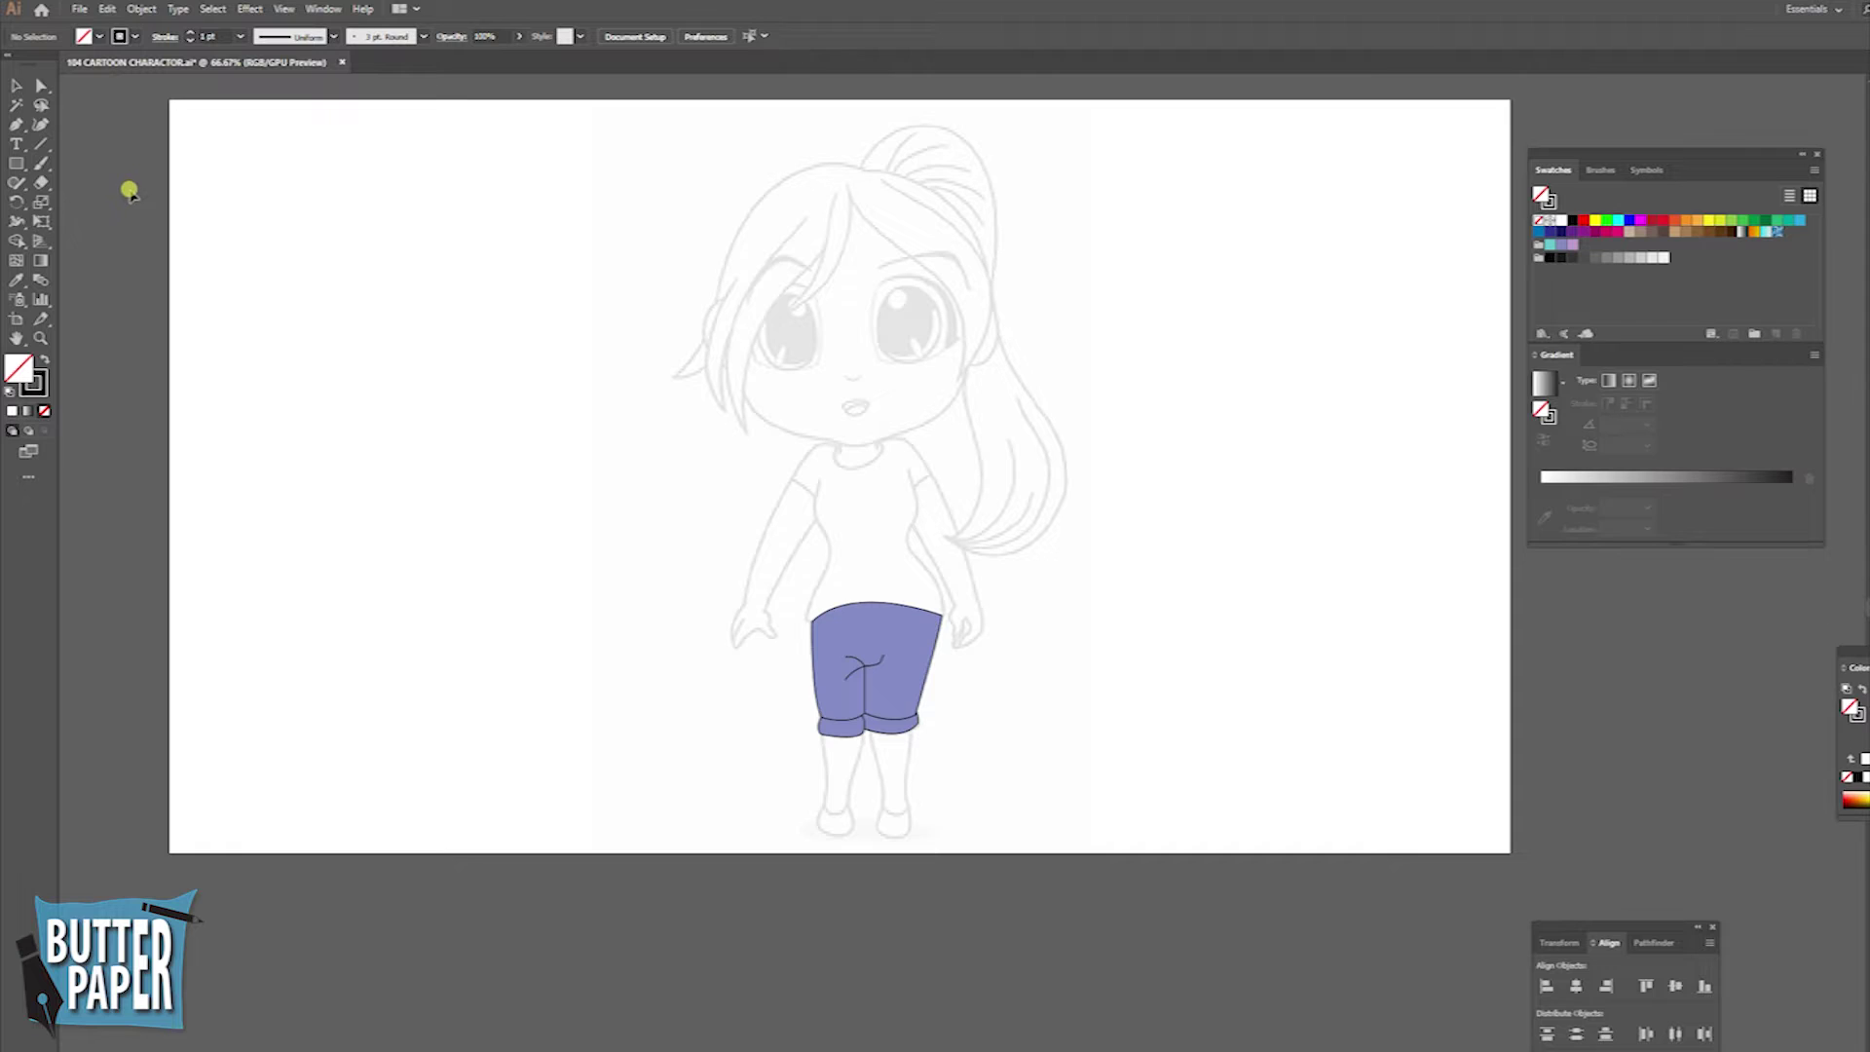
- Switch to the Paintbrush tool (B) to start painting over the girl sketch
key(b)
- Choose the Basic brush and discard a trial stroke drawn down the left torso
click(424, 36)
click(336, 53)
drag(803, 475, 828, 565)
key(v)
key(Delete)
- Start a curved path at the shirt neckline and check the Pencil tool settings
key(p)
click(838, 445)
drag(811, 475, 803, 472)
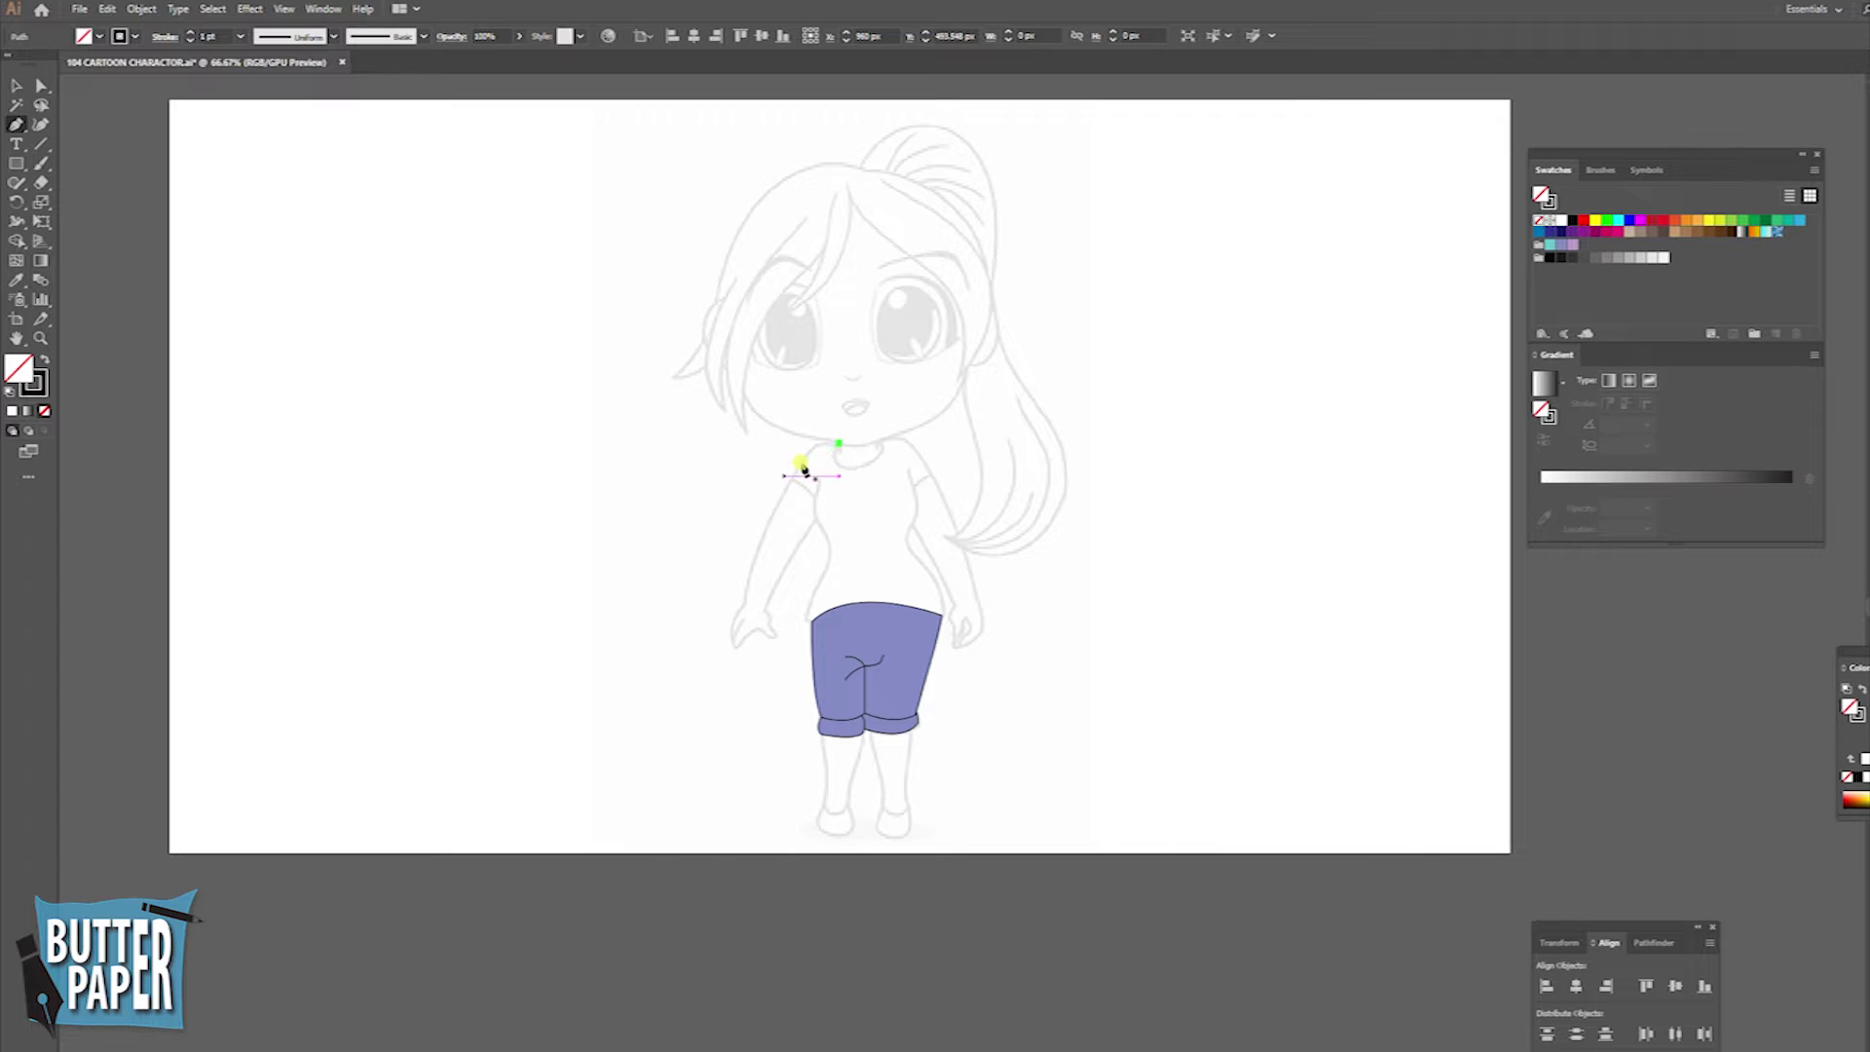
drag(16, 182, 73, 195)
double_click(16, 182)
click(1012, 648)
- With the Basic brush, trace the closed shirt outline from waistband back to neckline
click(424, 36)
click(359, 97)
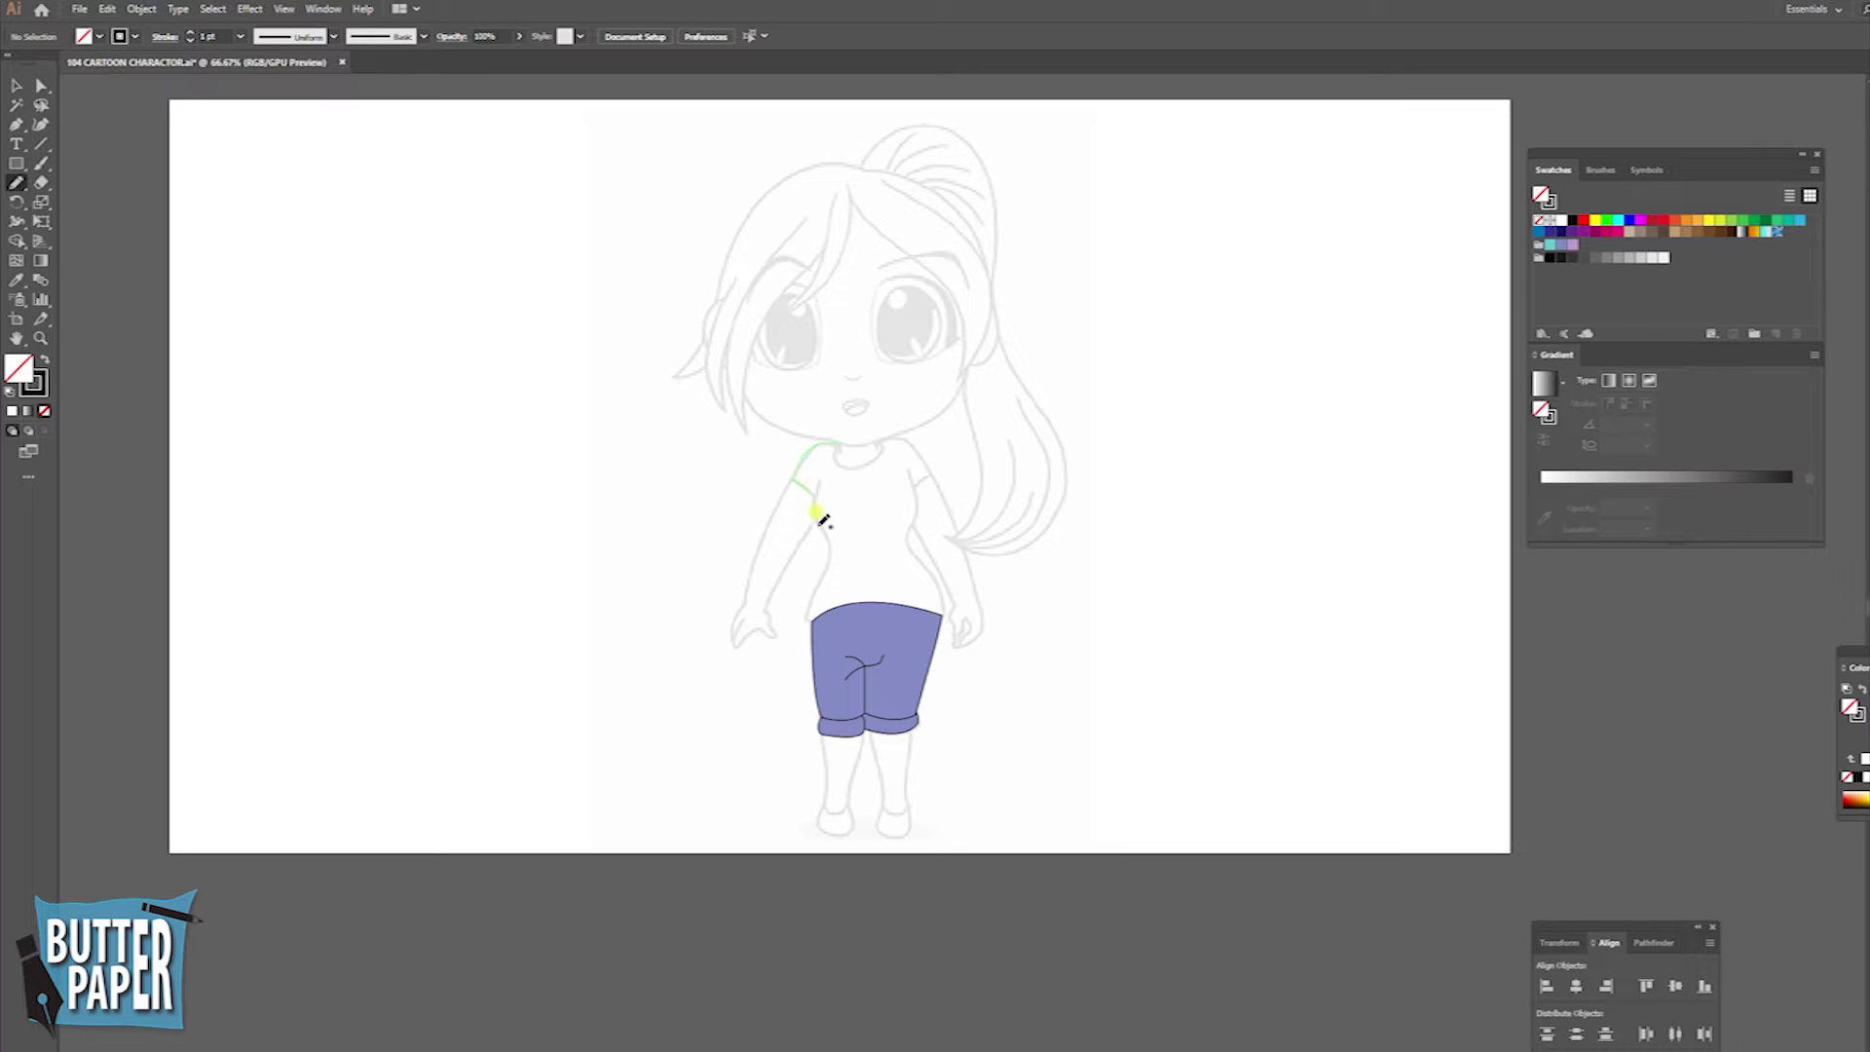
drag(807, 611, 942, 607)
drag(892, 431, 823, 443)
key(v)
click(543, 500)
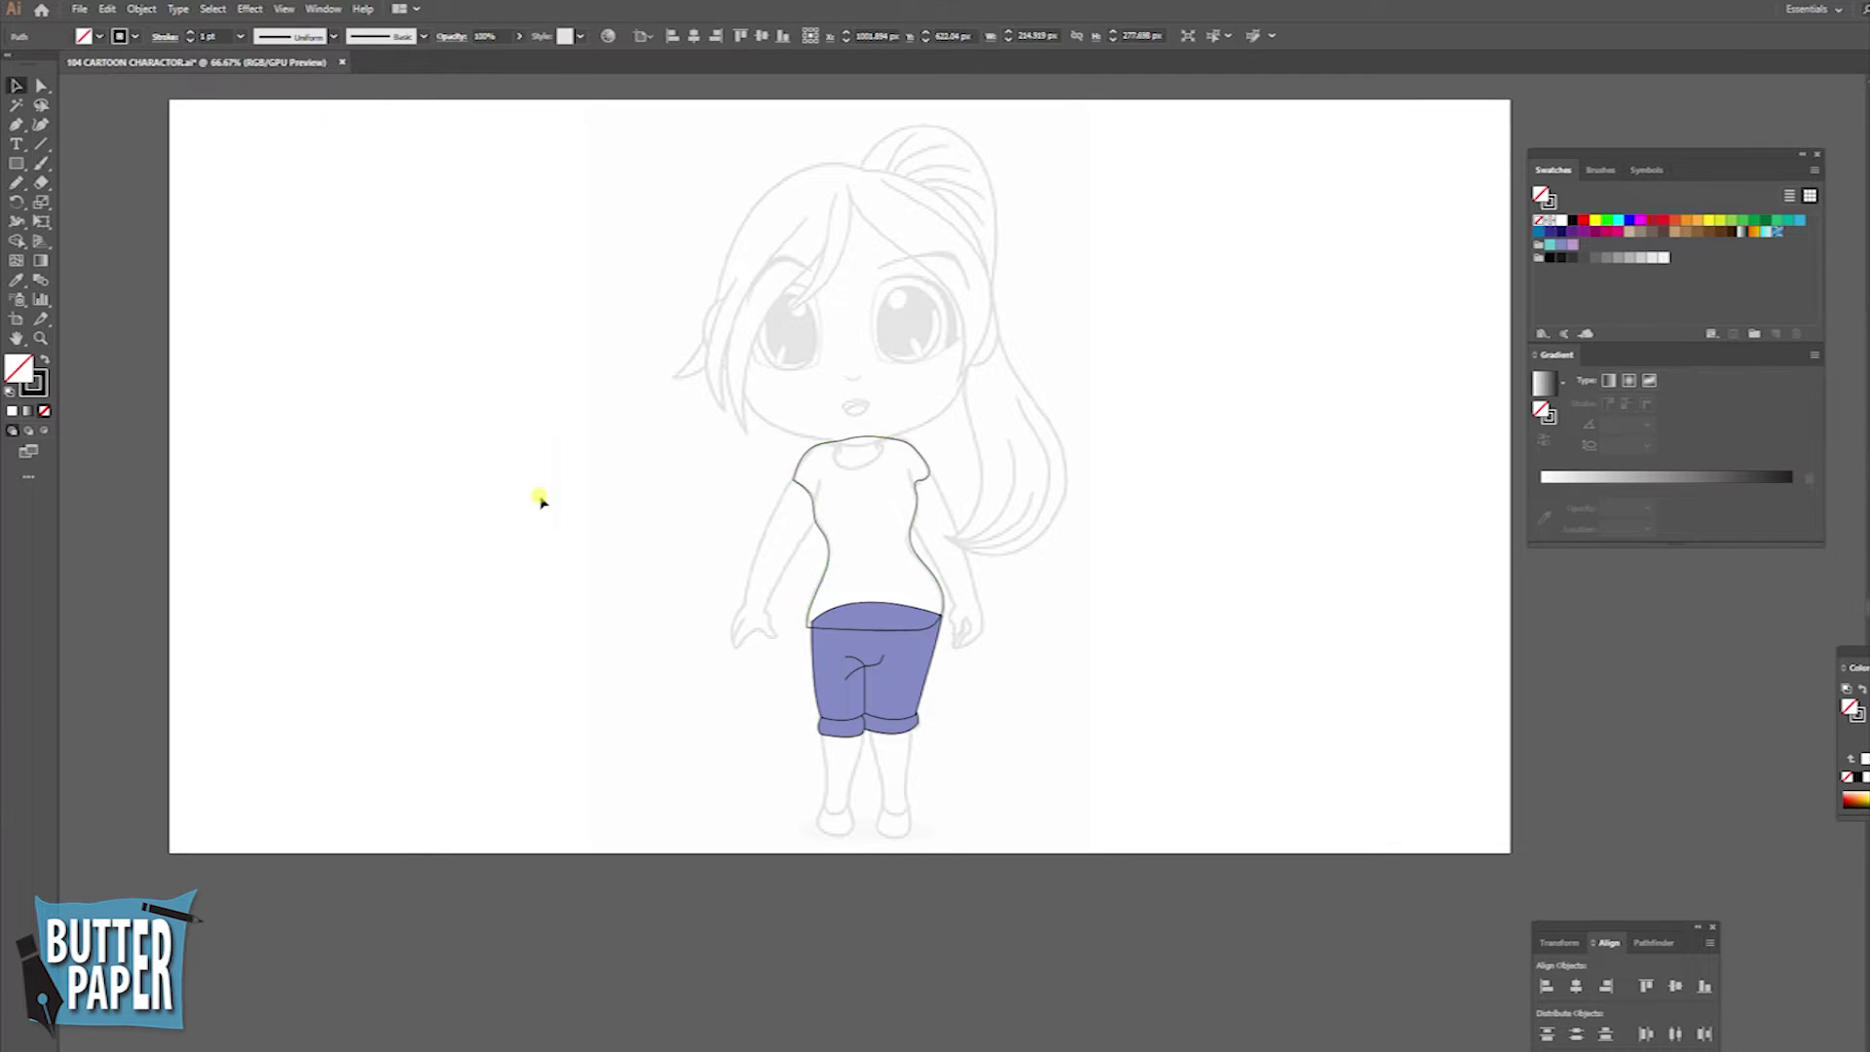
- Pencil a short seam on the right sleeve and zoom in on the shirt
key(n)
drag(908, 472, 913, 486)
key(z)
click(983, 570)
- Select and deselect the left and right sleeve seam lines in turn
key(v)
click(647, 515)
click(814, 580)
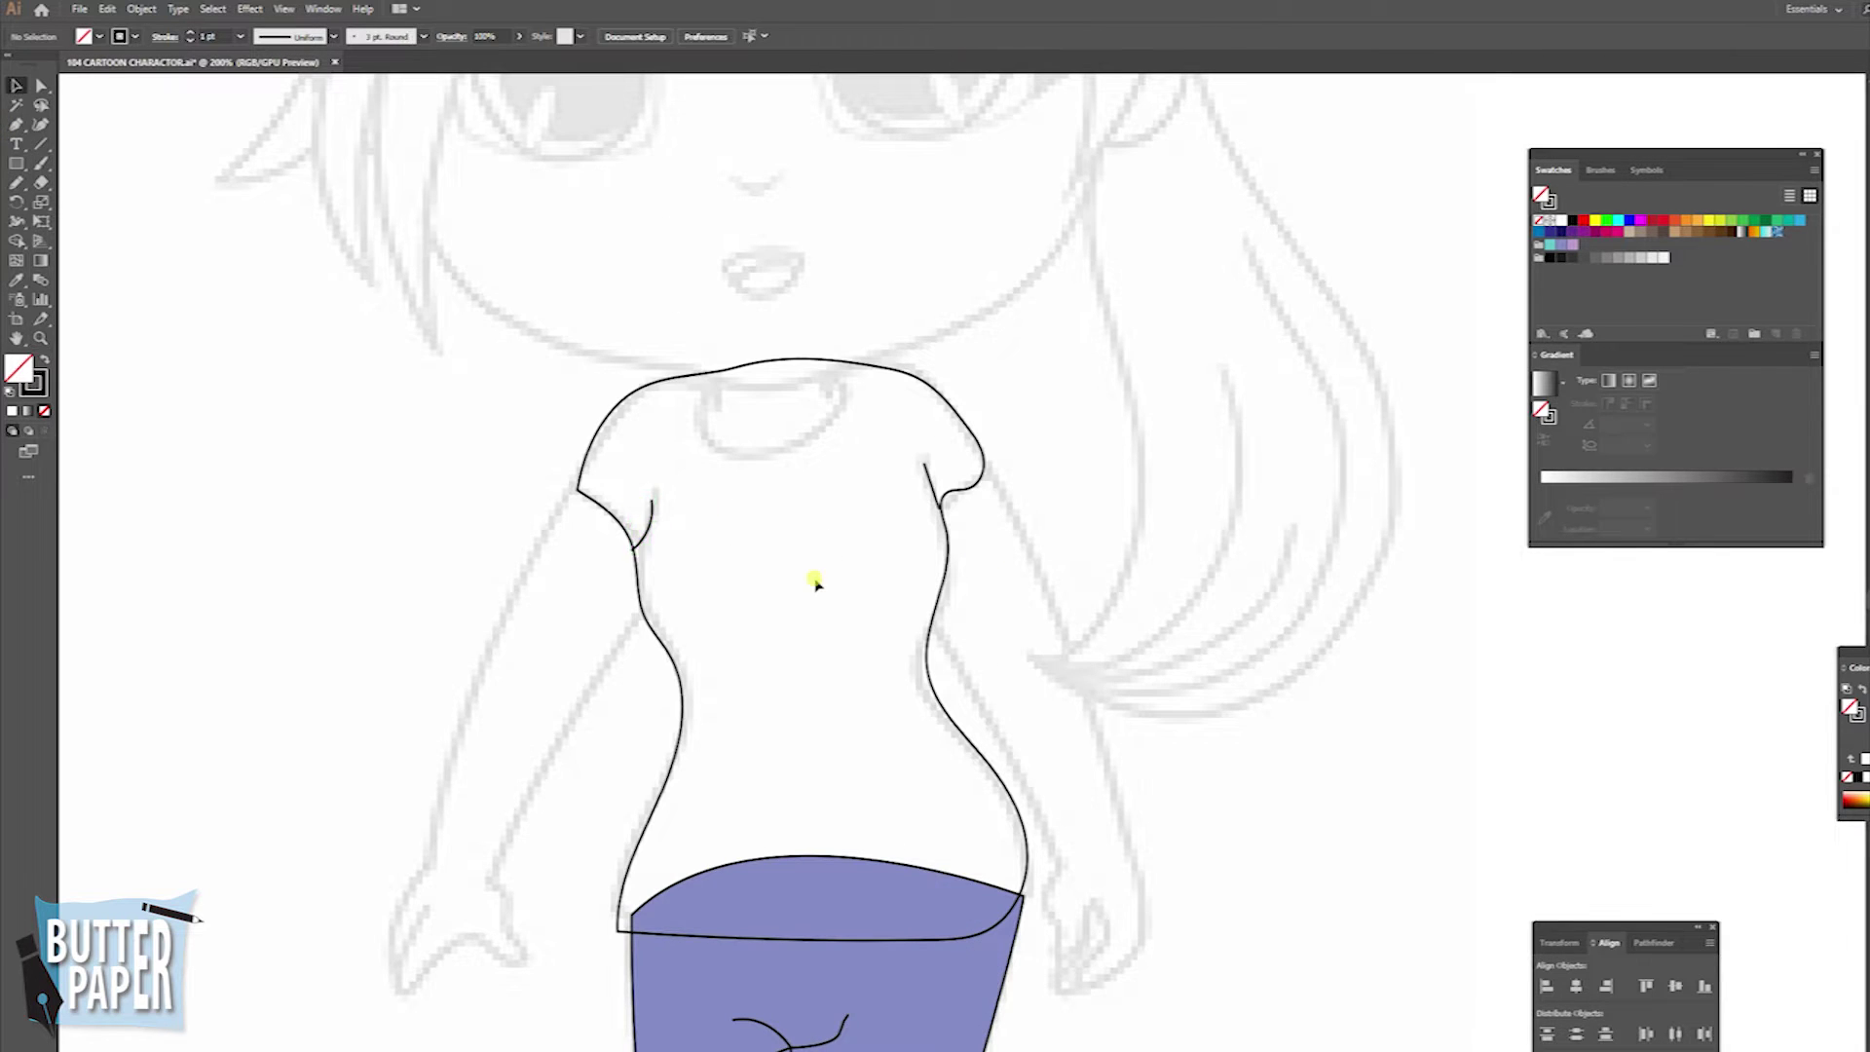
click(933, 486)
click(1076, 443)
- Pencil a closed neckline oval, then select the shirt outline
key(n)
mouse_move(722, 440)
mouse_down()
mouse_move(731, 354)
mouse_move(715, 375)
mouse_up()
key(v)
click(423, 553)
click(959, 409)
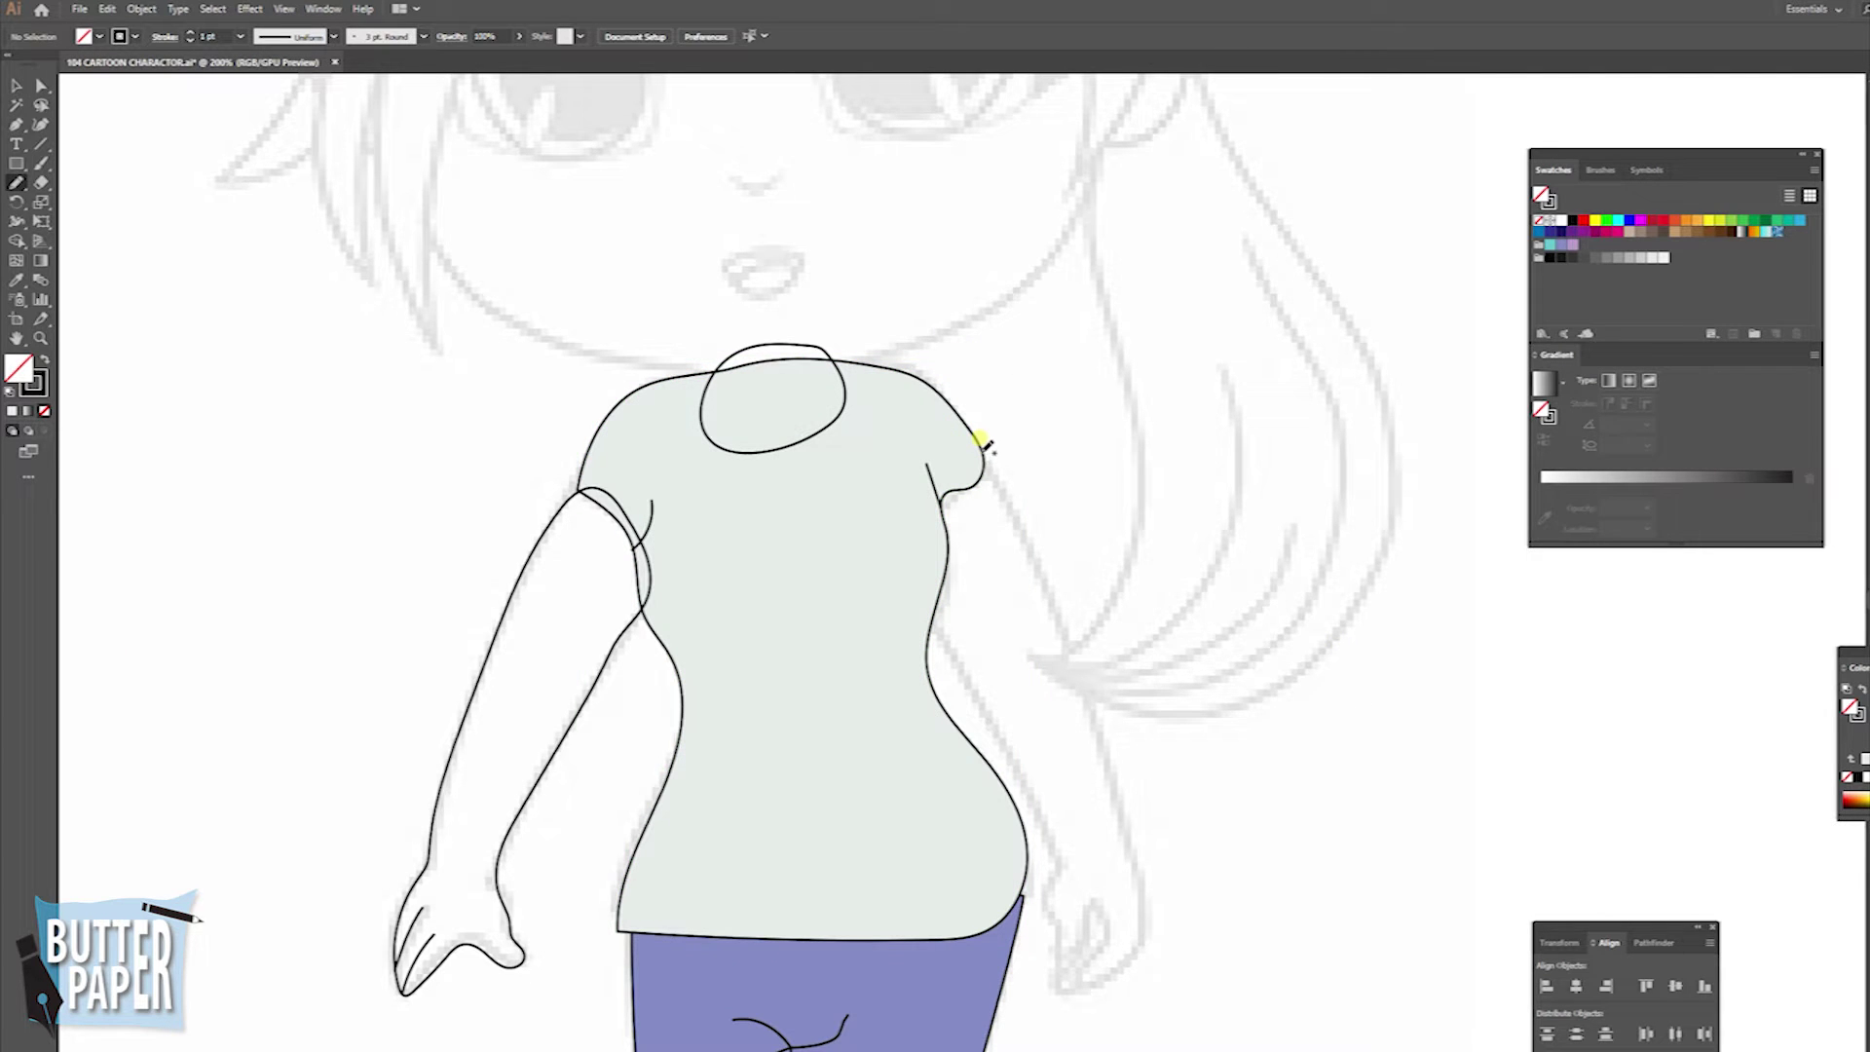
- Trace the right arm outline down to the hand and back up to the shoulder
drag(981, 444, 1127, 825)
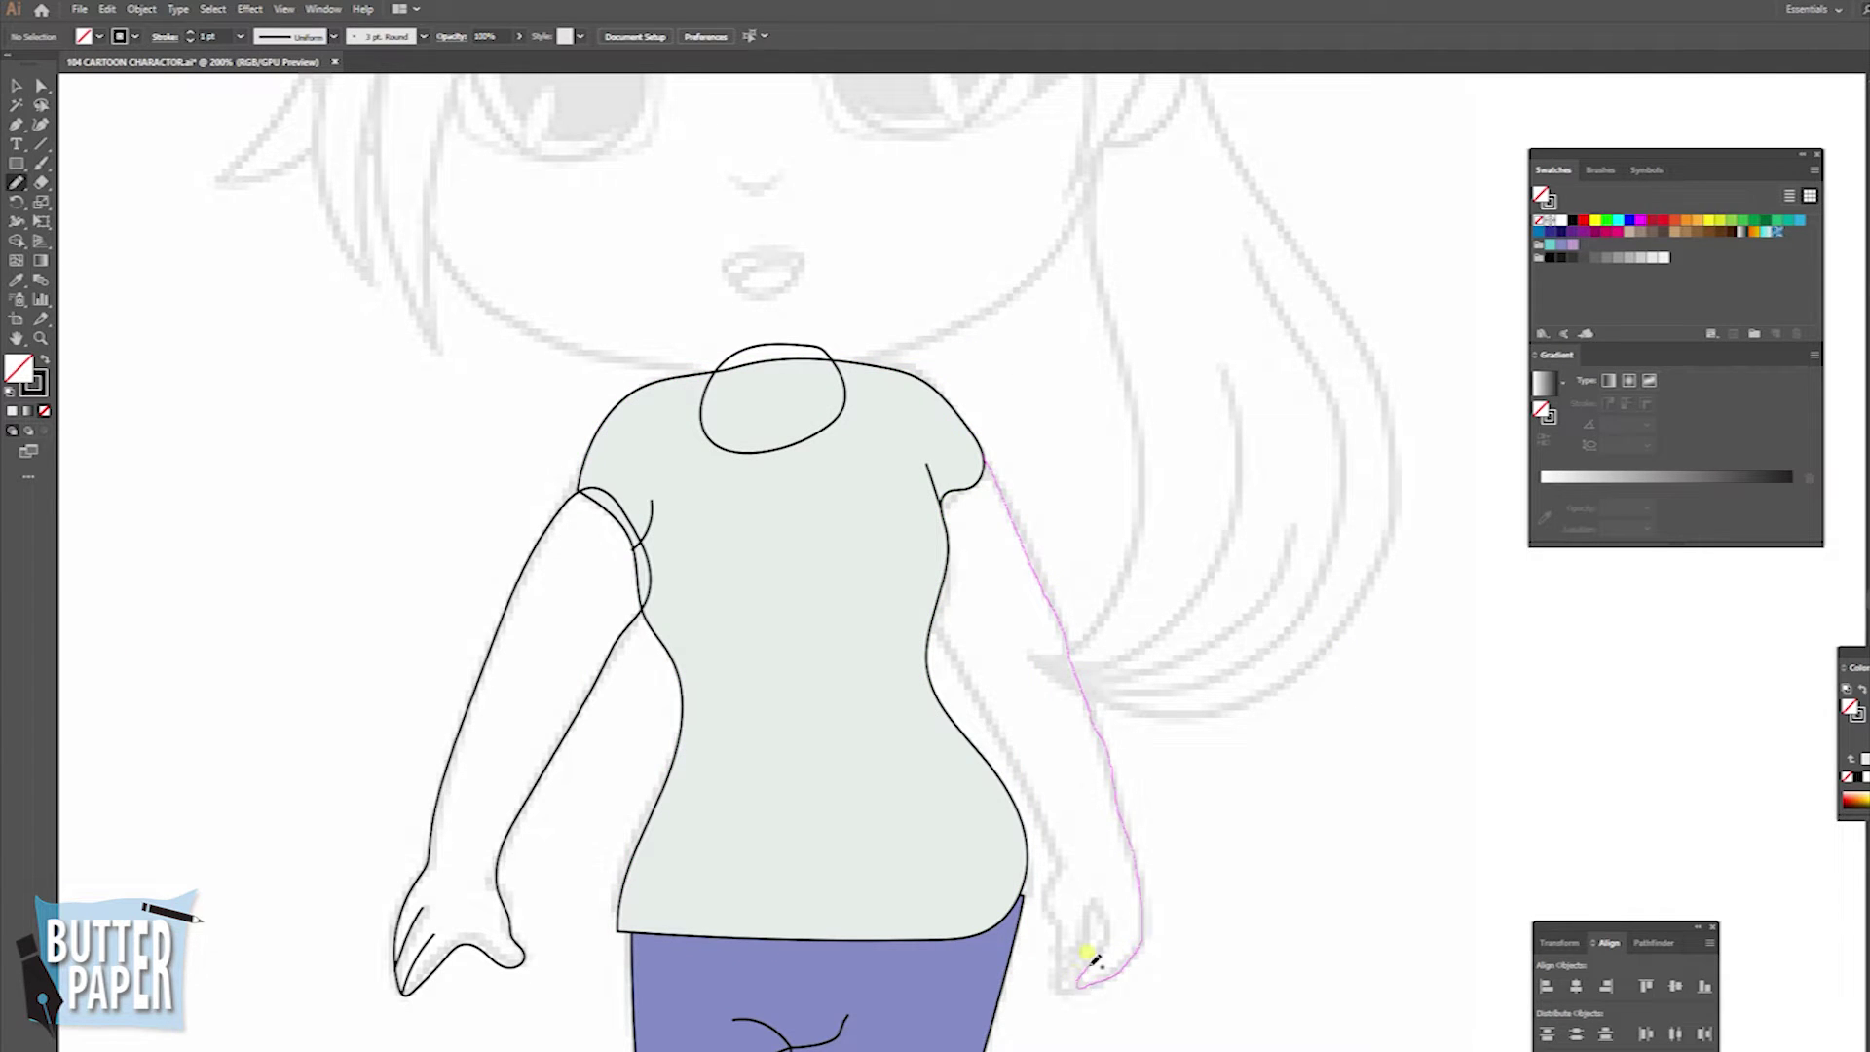
drag(1056, 870, 973, 457)
key(v)
key(ctrl+shift+a)
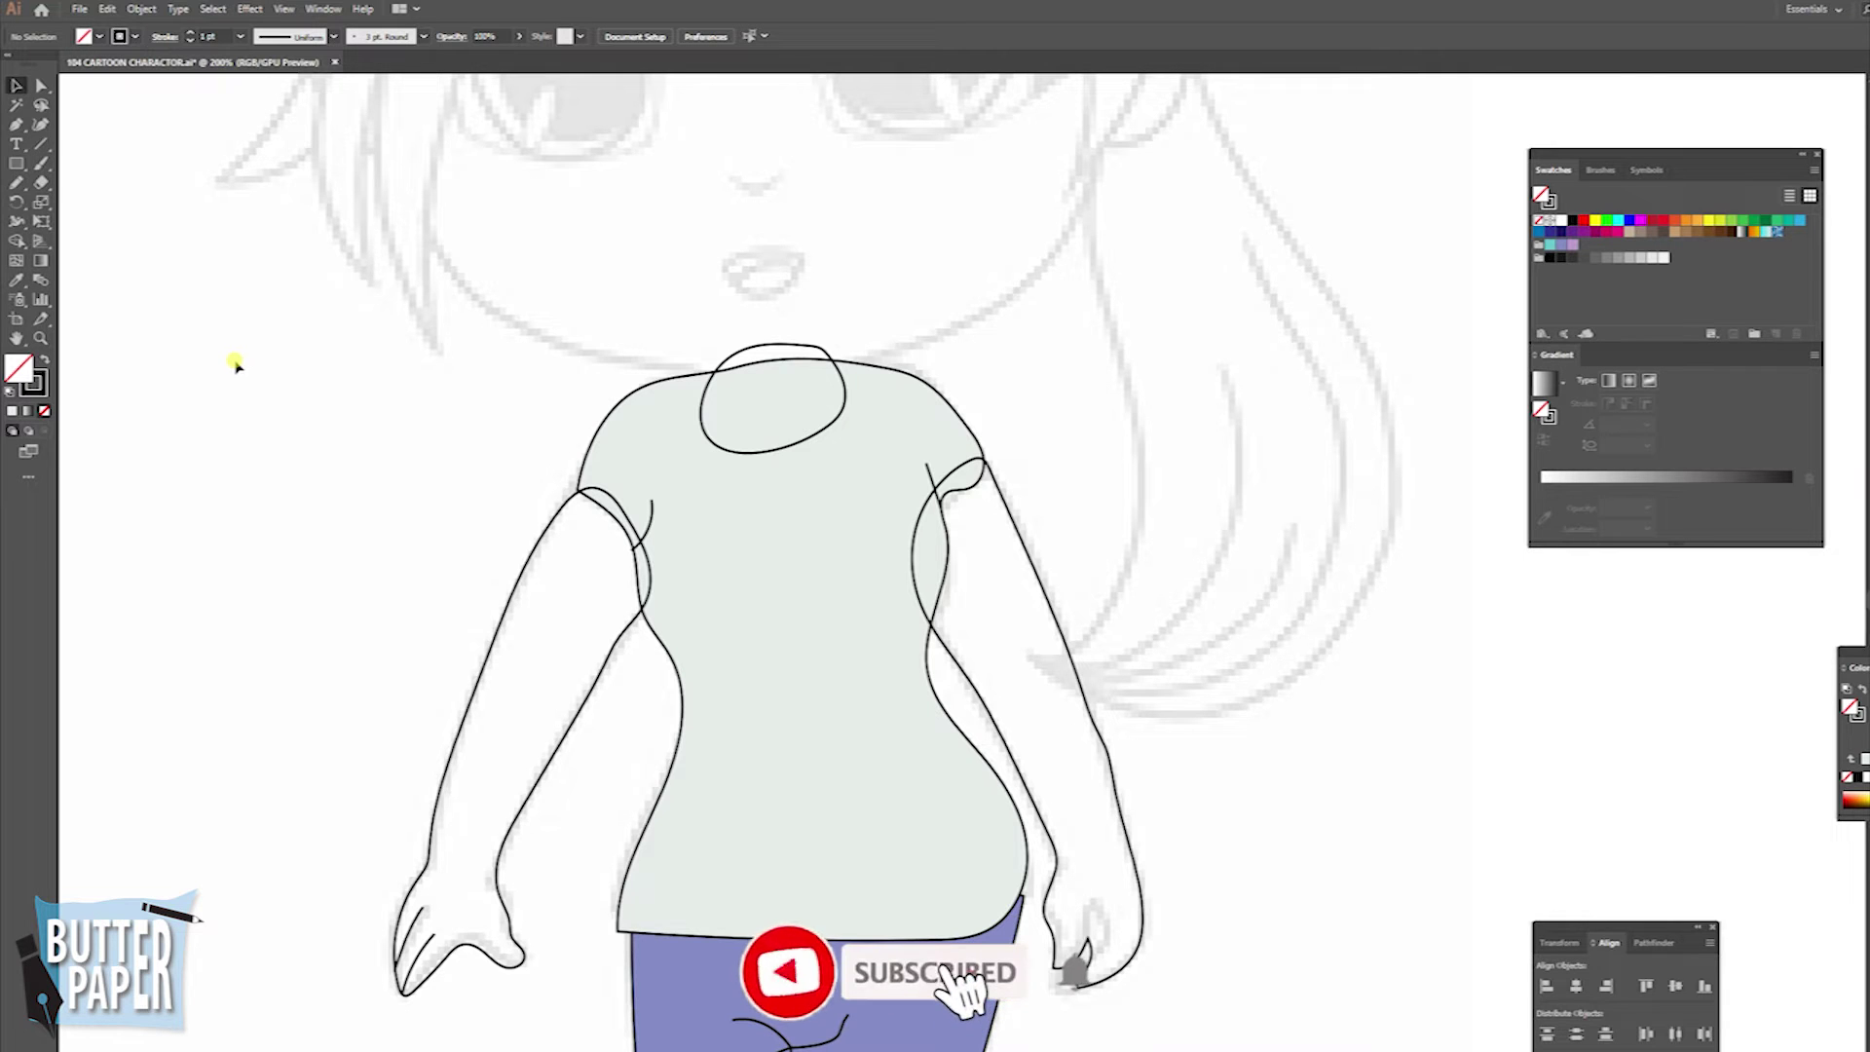
key(ctrl+z)
click(141, 492)
- Pencil a closed head outline around the girl's face
scroll(953, 494, up, 5)
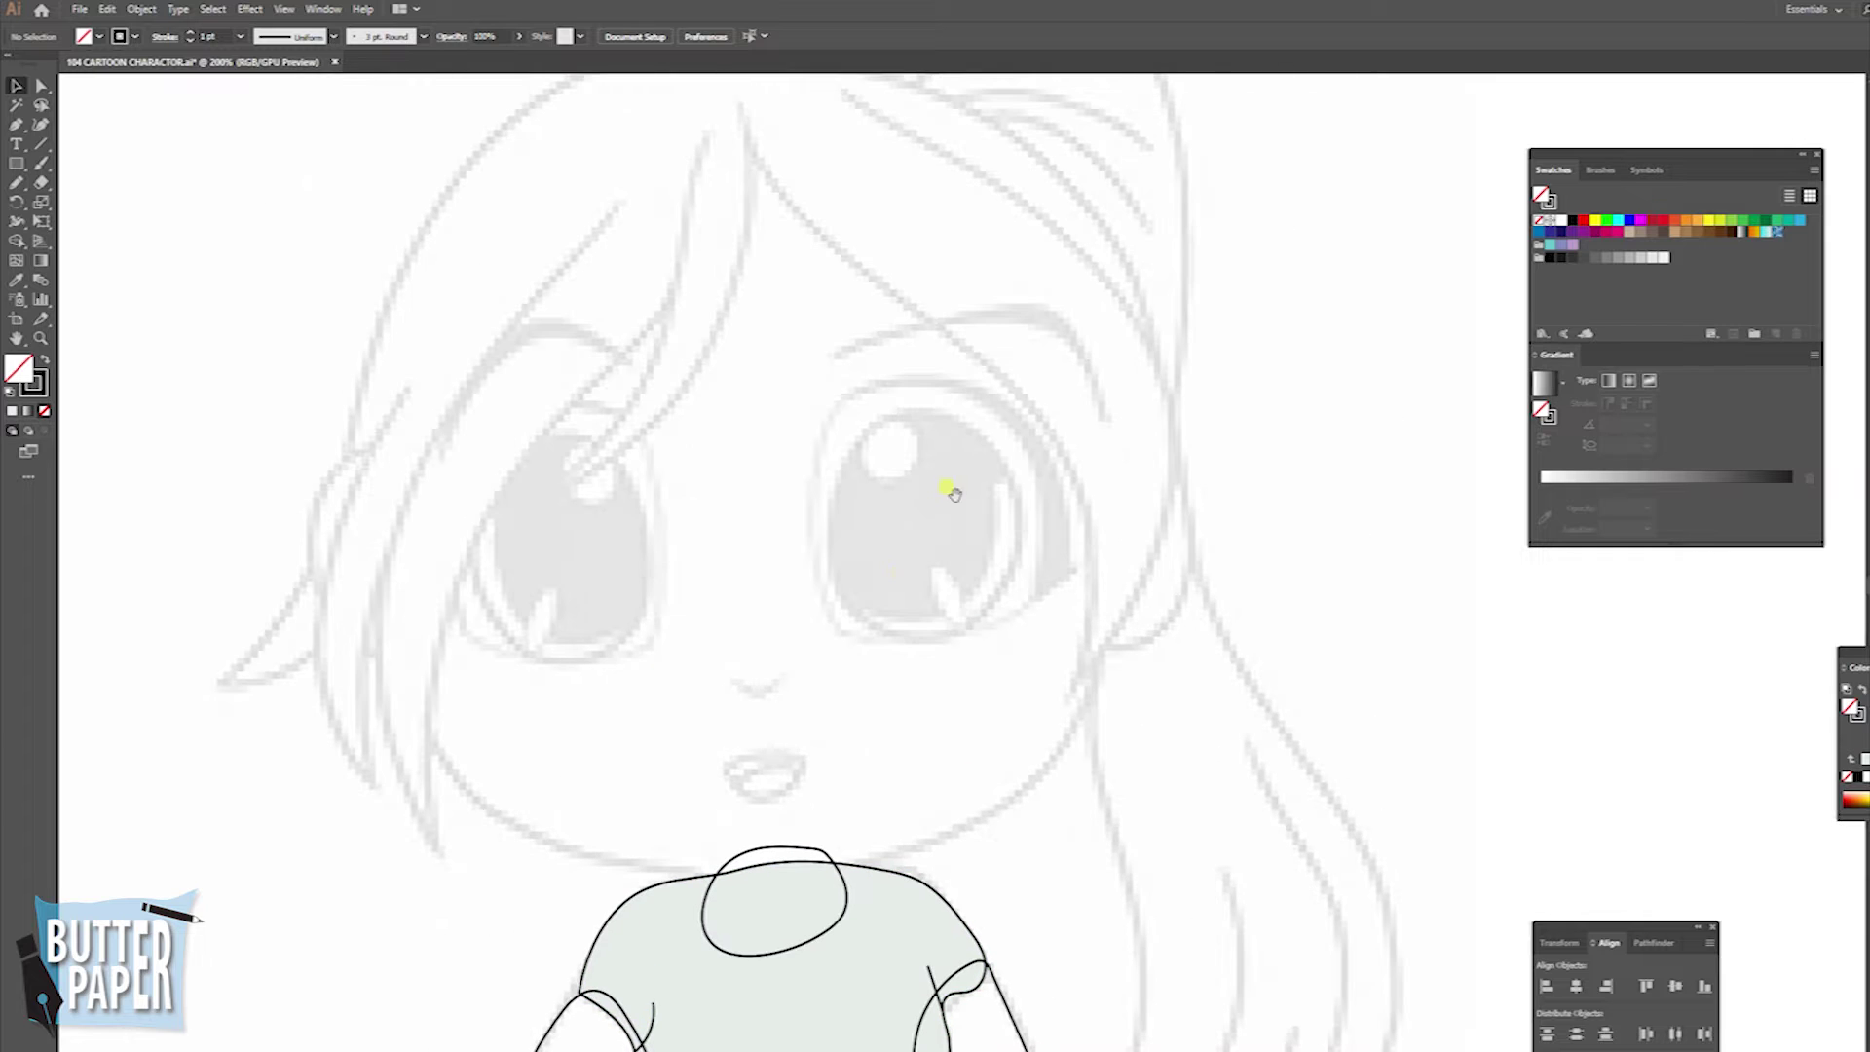
key(n)
drag(439, 750, 1084, 695)
drag(758, 870, 764, 866)
key(v)
click(133, 251)
- Zoom out to 150% to see the whole head and reselect the Pencil with the Basic brush
scroll(1163, 404, up, 3)
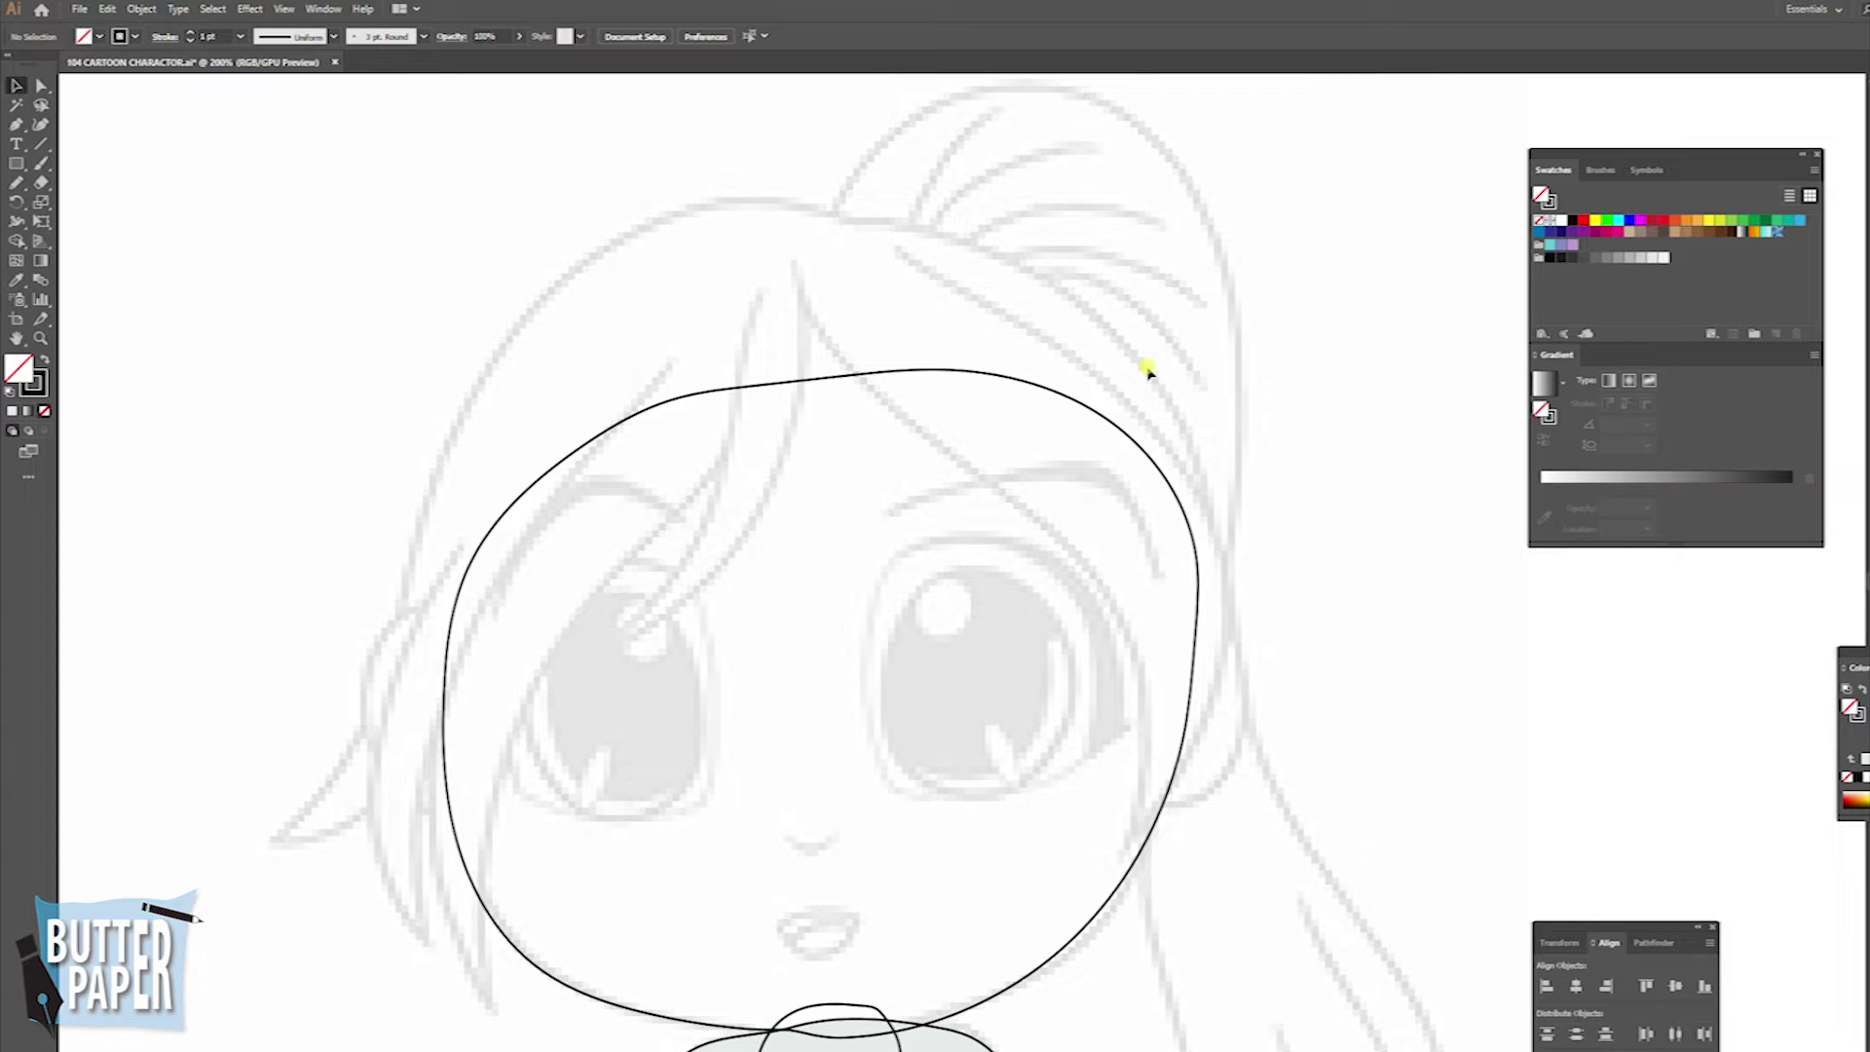
scroll(1000, 699, down, 3)
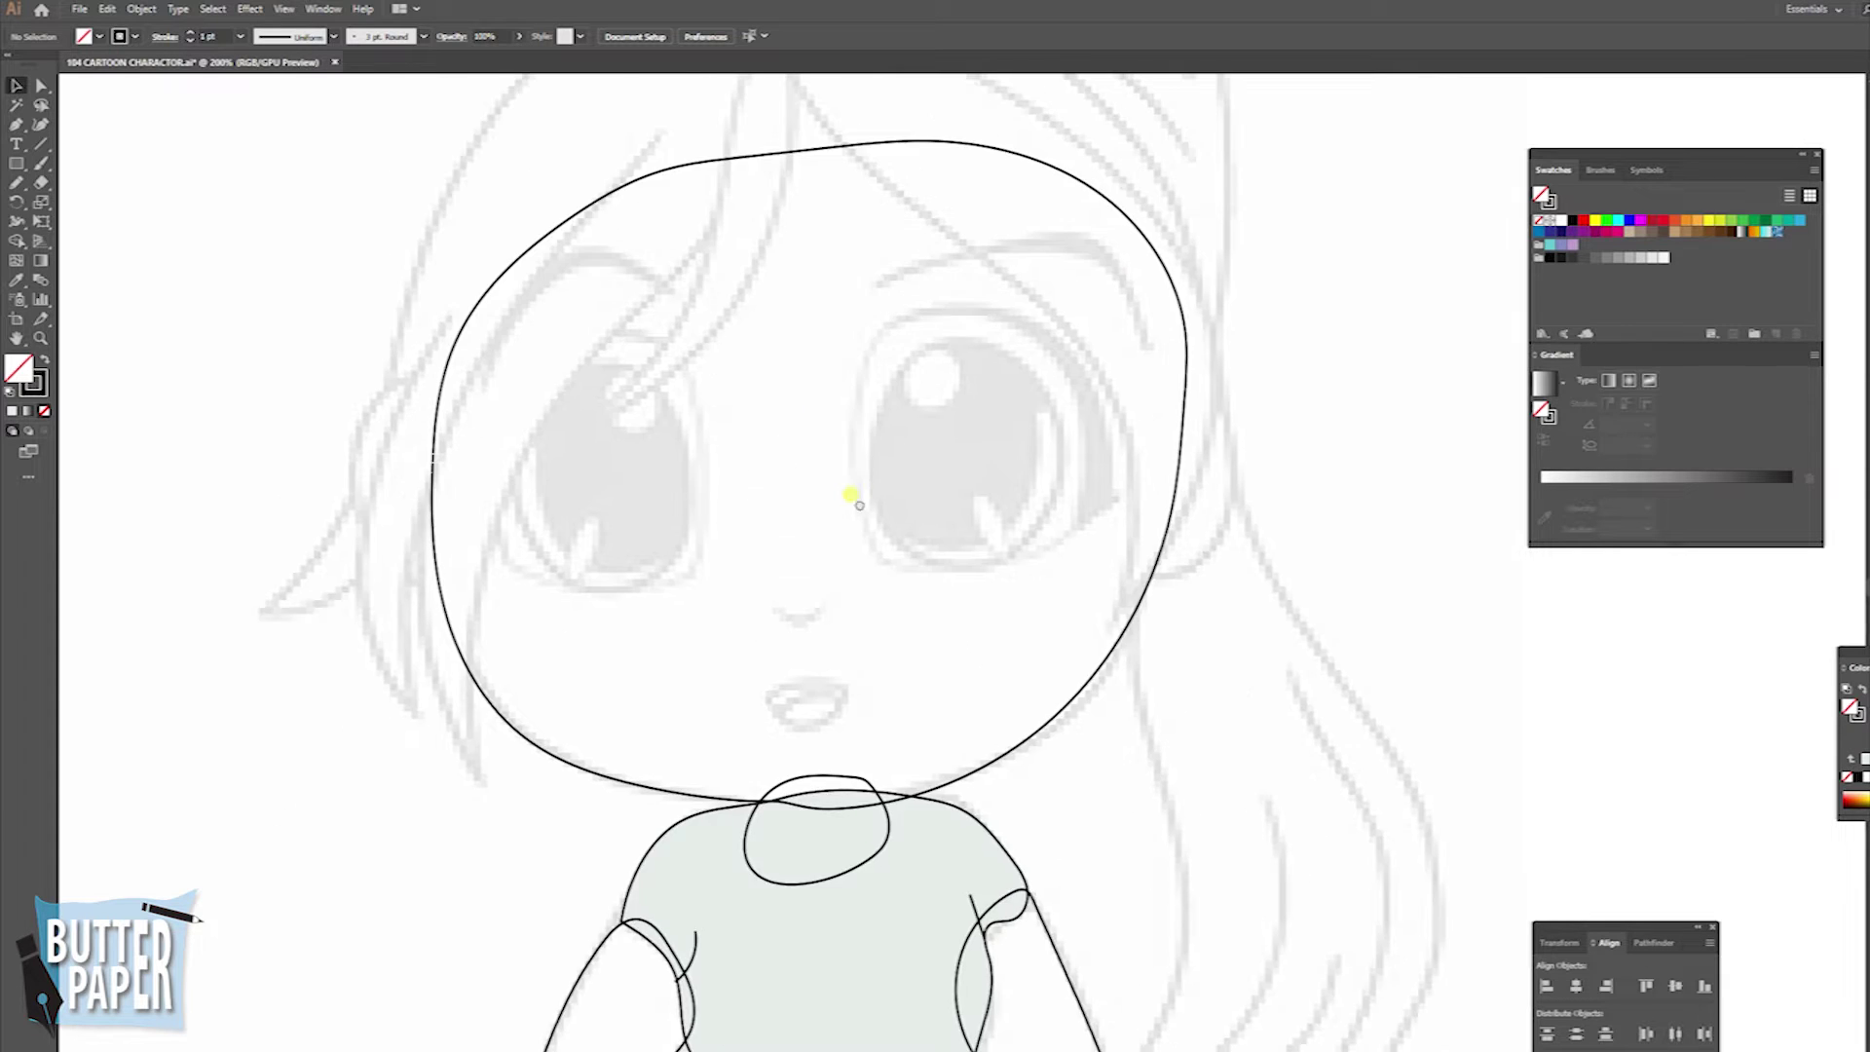
key(z)
drag(906, 517, 971, 501)
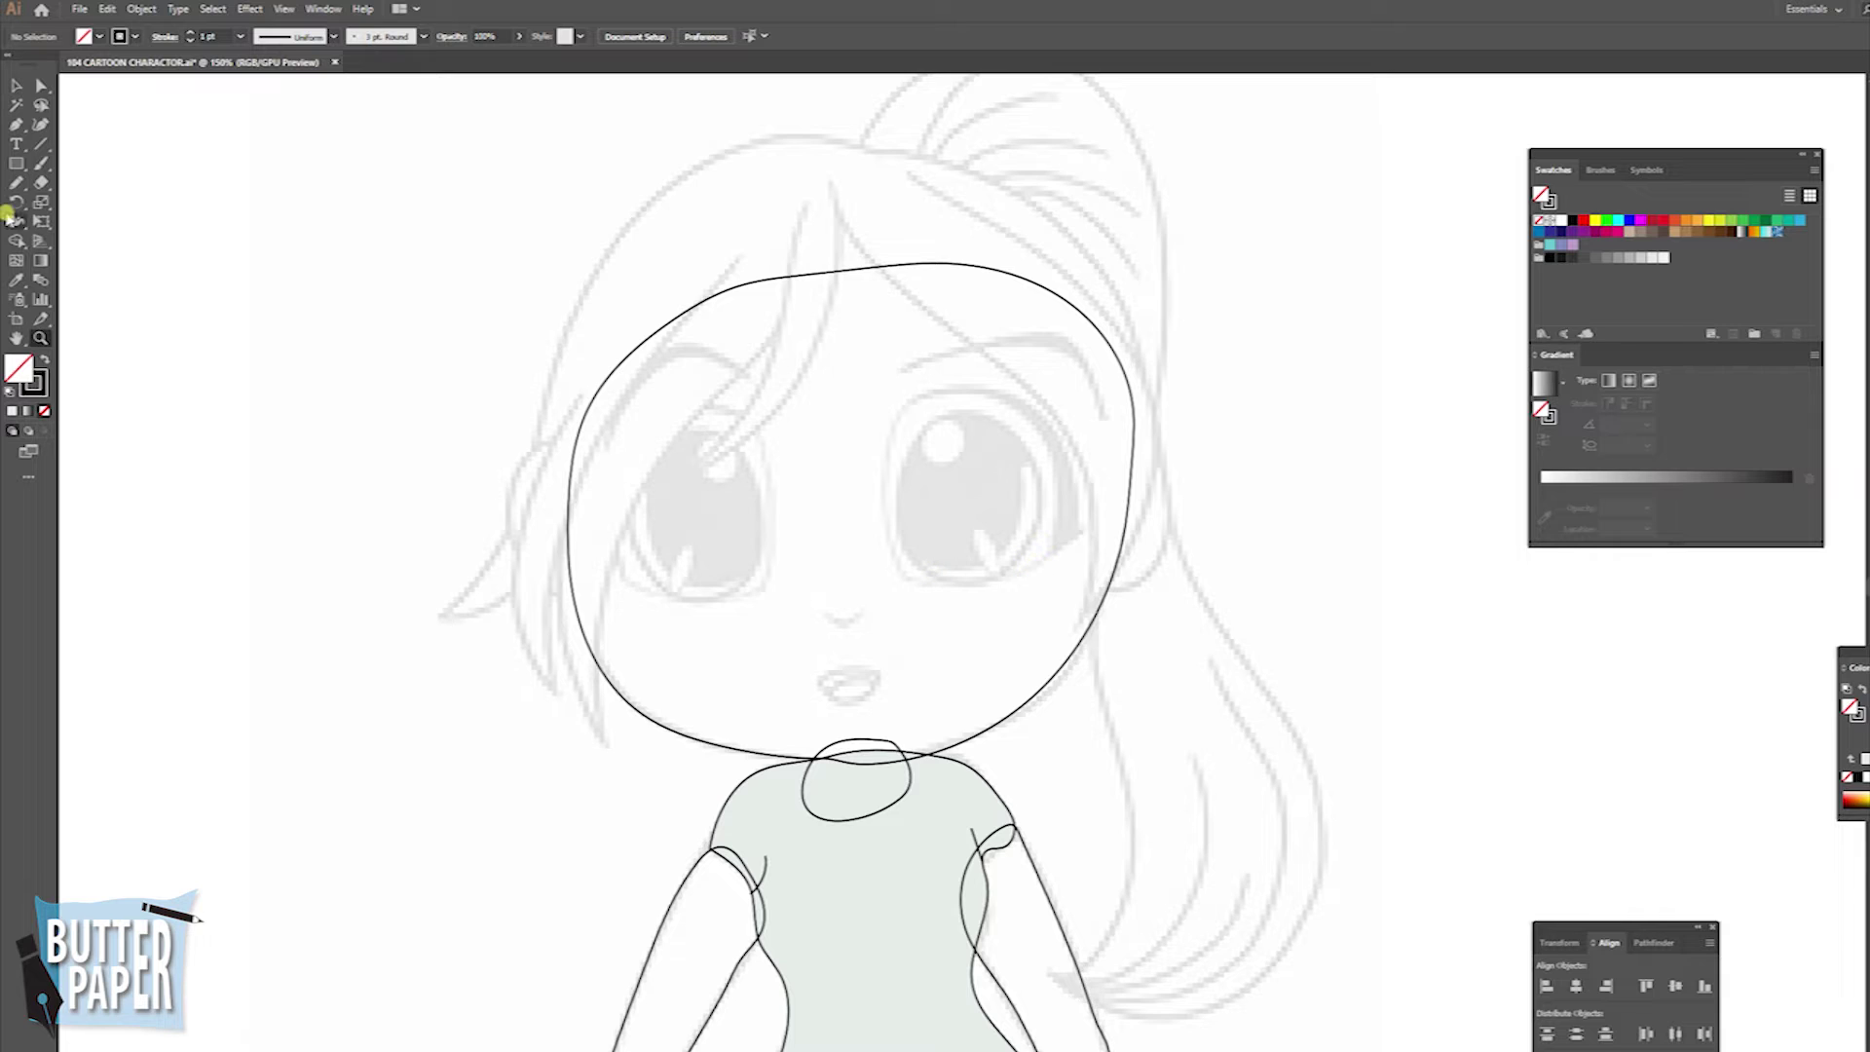
click(15, 182)
click(424, 36)
click(325, 98)
- Trace the outer hair outline and add strands in the long right side hair
drag(763, 341, 595, 731)
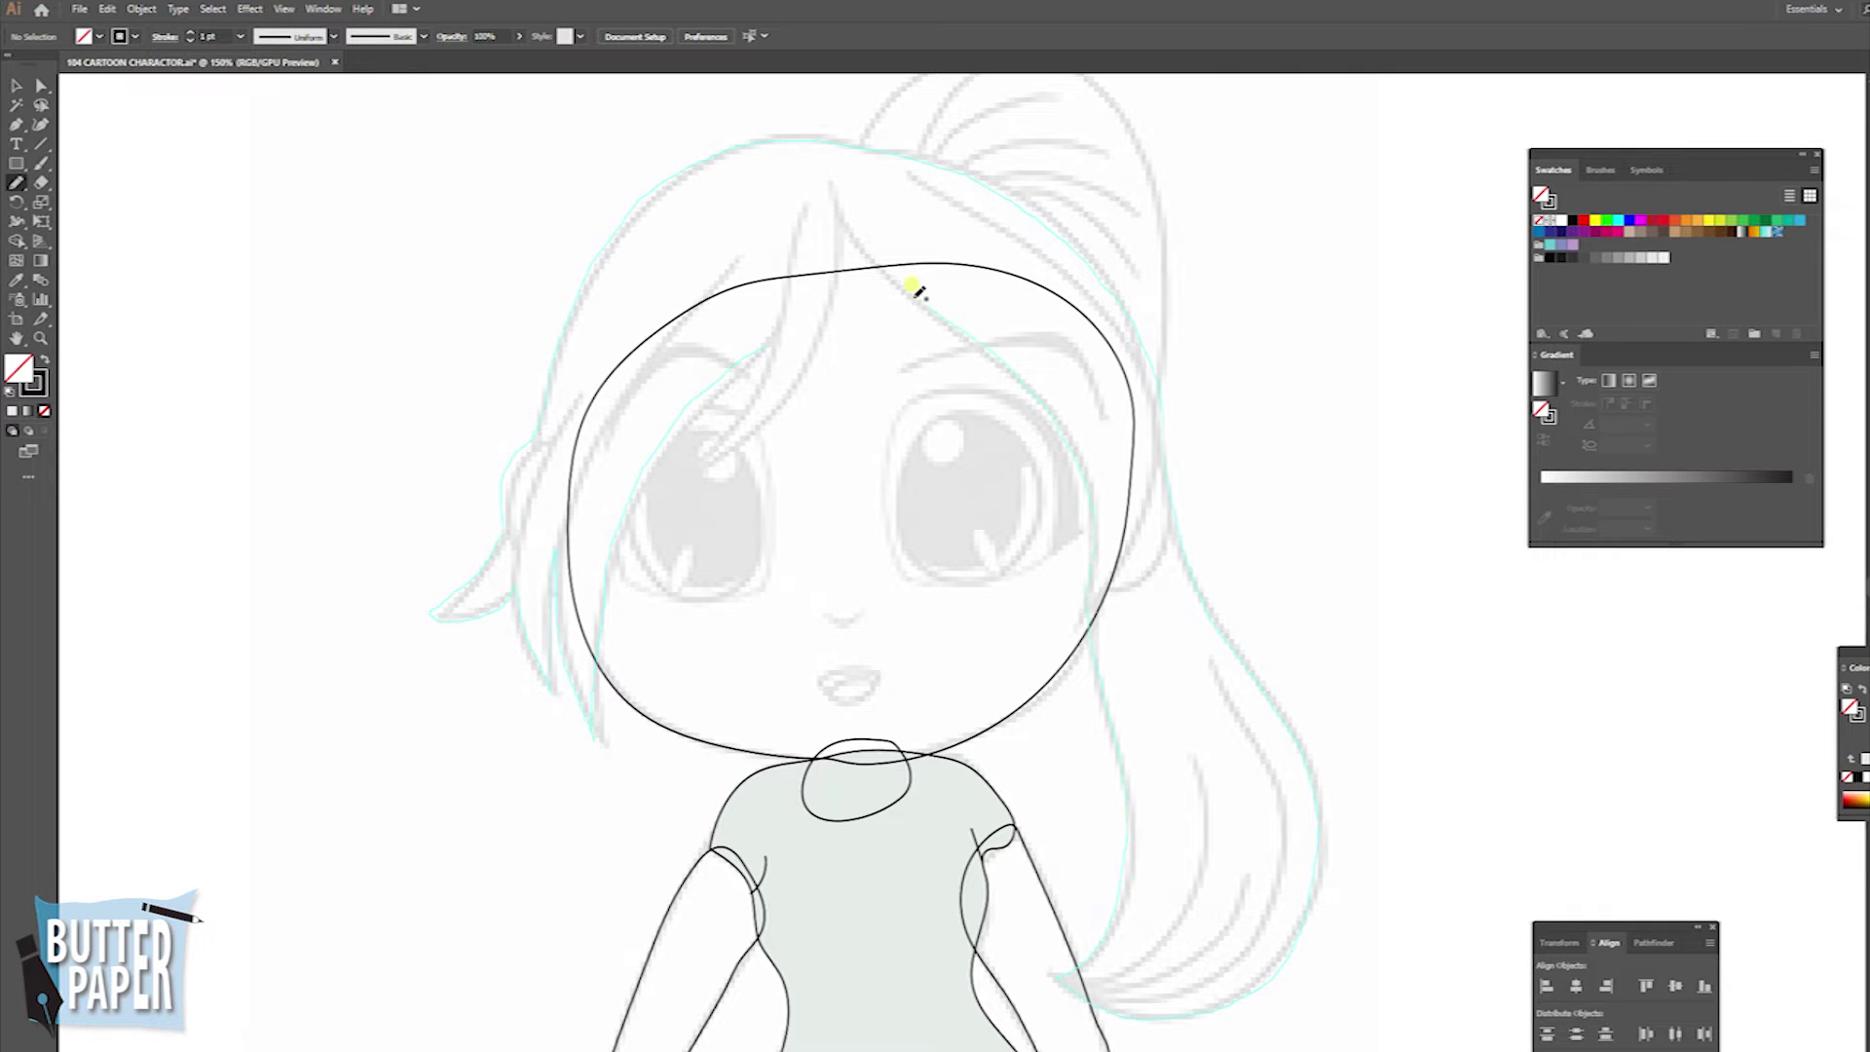
drag(774, 343, 776, 347)
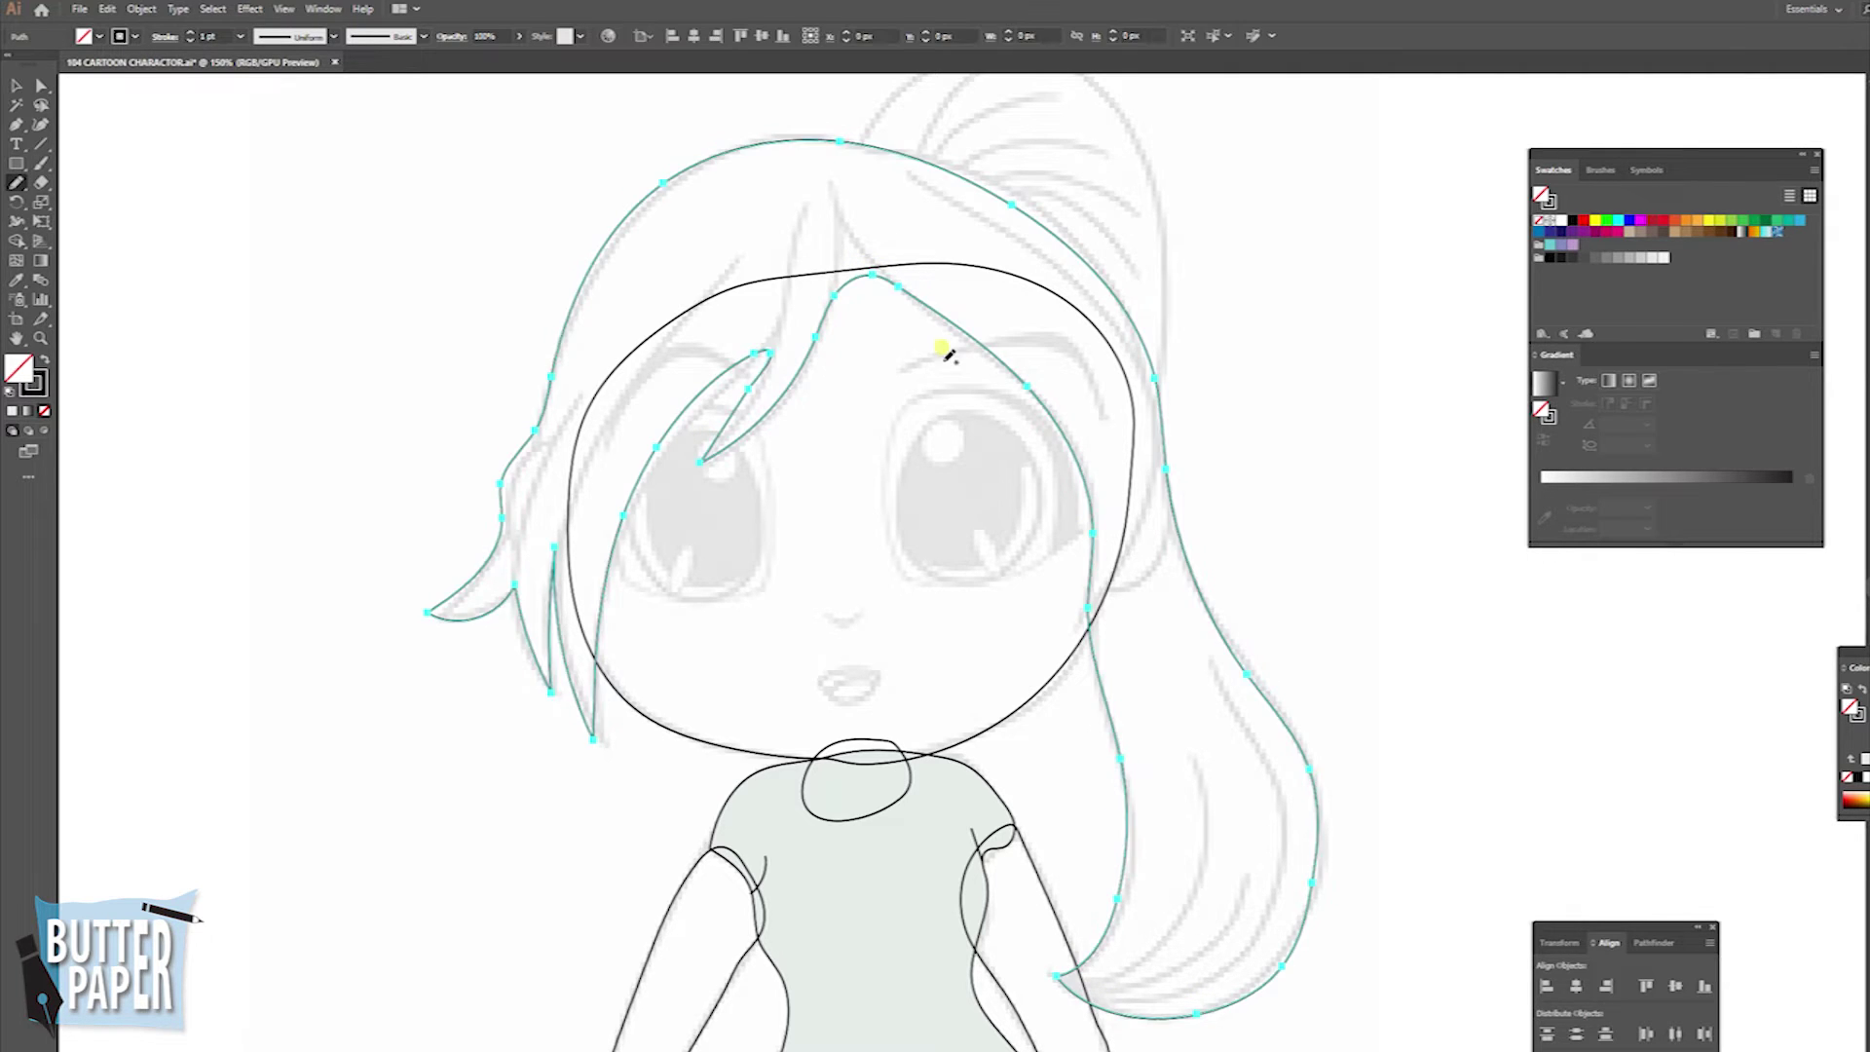
drag(1195, 747, 1071, 995)
drag(1256, 867, 1085, 1001)
drag(1198, 631, 1120, 1018)
mouse_move(1177, 1010)
mouse_down()
mouse_move(1266, 949)
mouse_move(1295, 894)
mouse_up()
drag(1090, 589, 1177, 523)
- Draw strands across the left hair and the fringe
drag(506, 584, 551, 446)
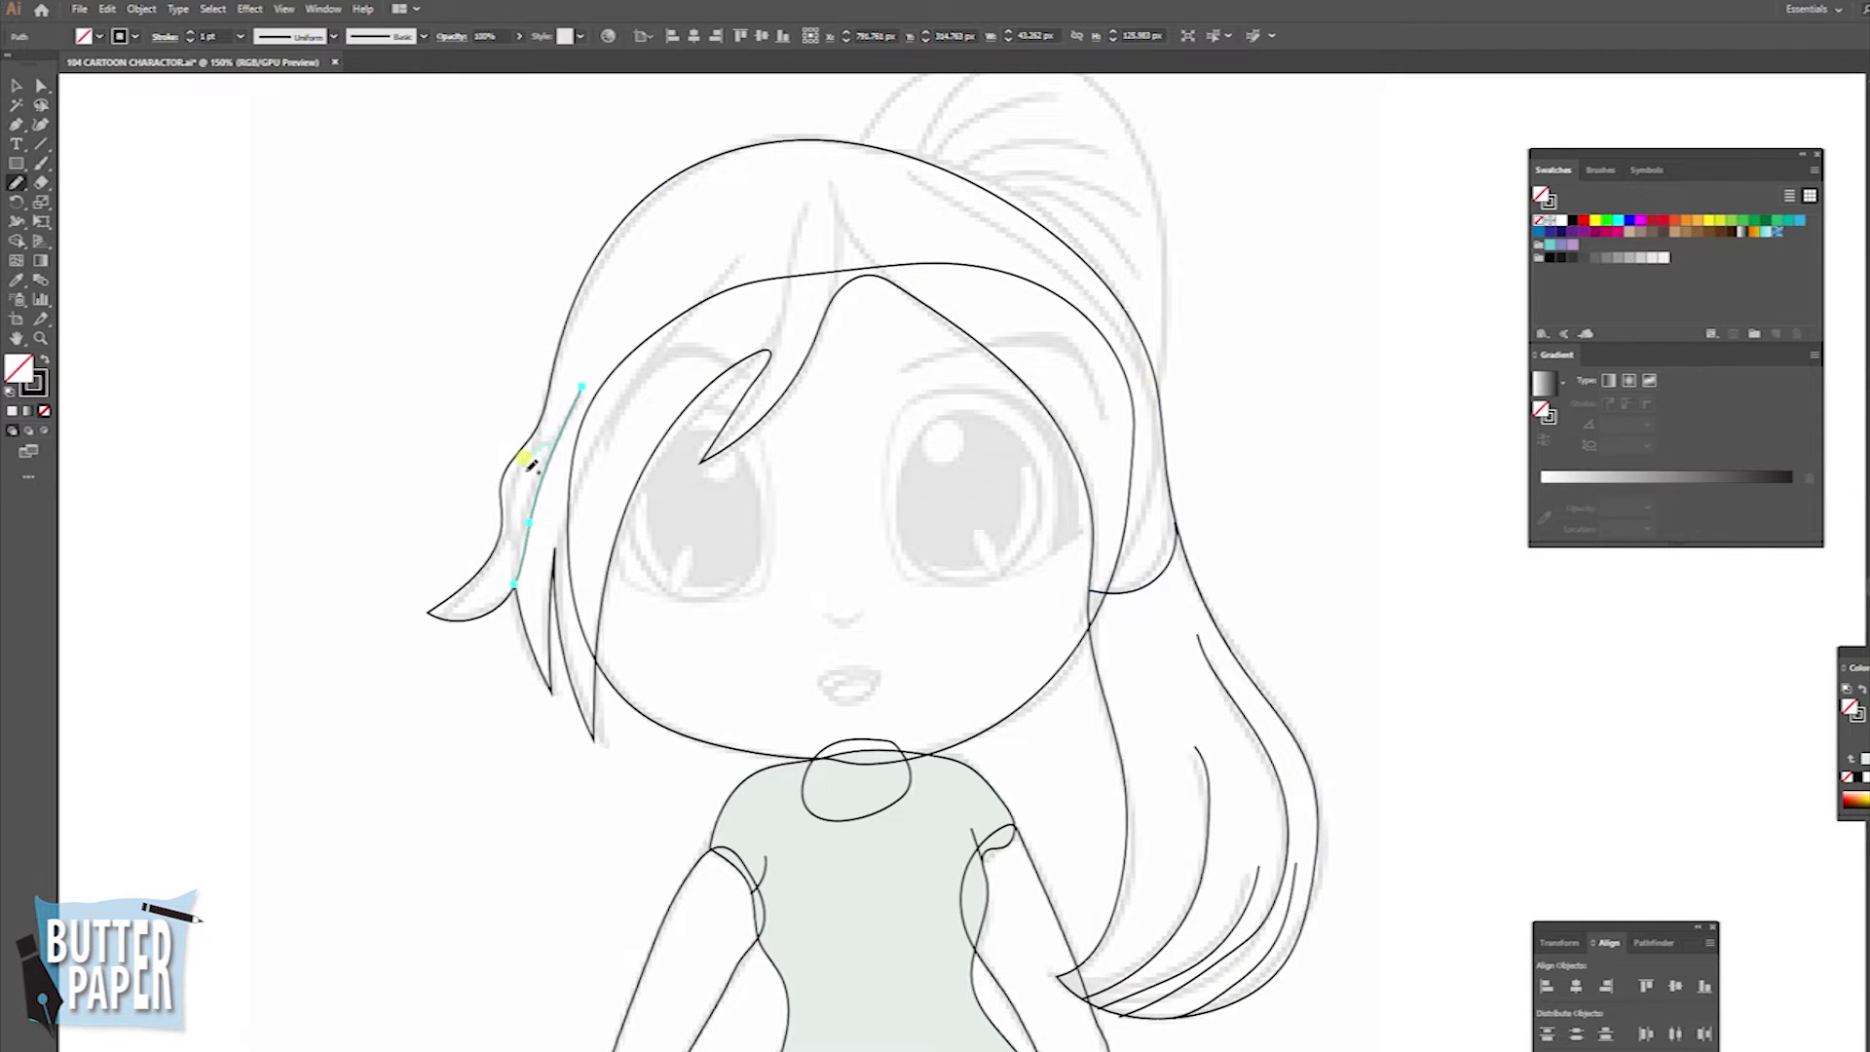
drag(552, 550, 742, 234)
drag(631, 373, 748, 352)
drag(872, 265, 833, 300)
drag(764, 352, 790, 219)
mouse_move(911, 175)
mouse_down()
mouse_move(1136, 544)
mouse_move(1126, 589)
mouse_up()
mouse_move(601, 297)
mouse_down()
mouse_move(808, 158)
mouse_move(980, 242)
mouse_move(1115, 467)
mouse_up()
- Add long strands down the right side hair and deselect
drag(957, 186, 1061, 249)
mouse_move(886, 216)
mouse_down()
mouse_move(1043, 367)
mouse_move(1108, 510)
mouse_up()
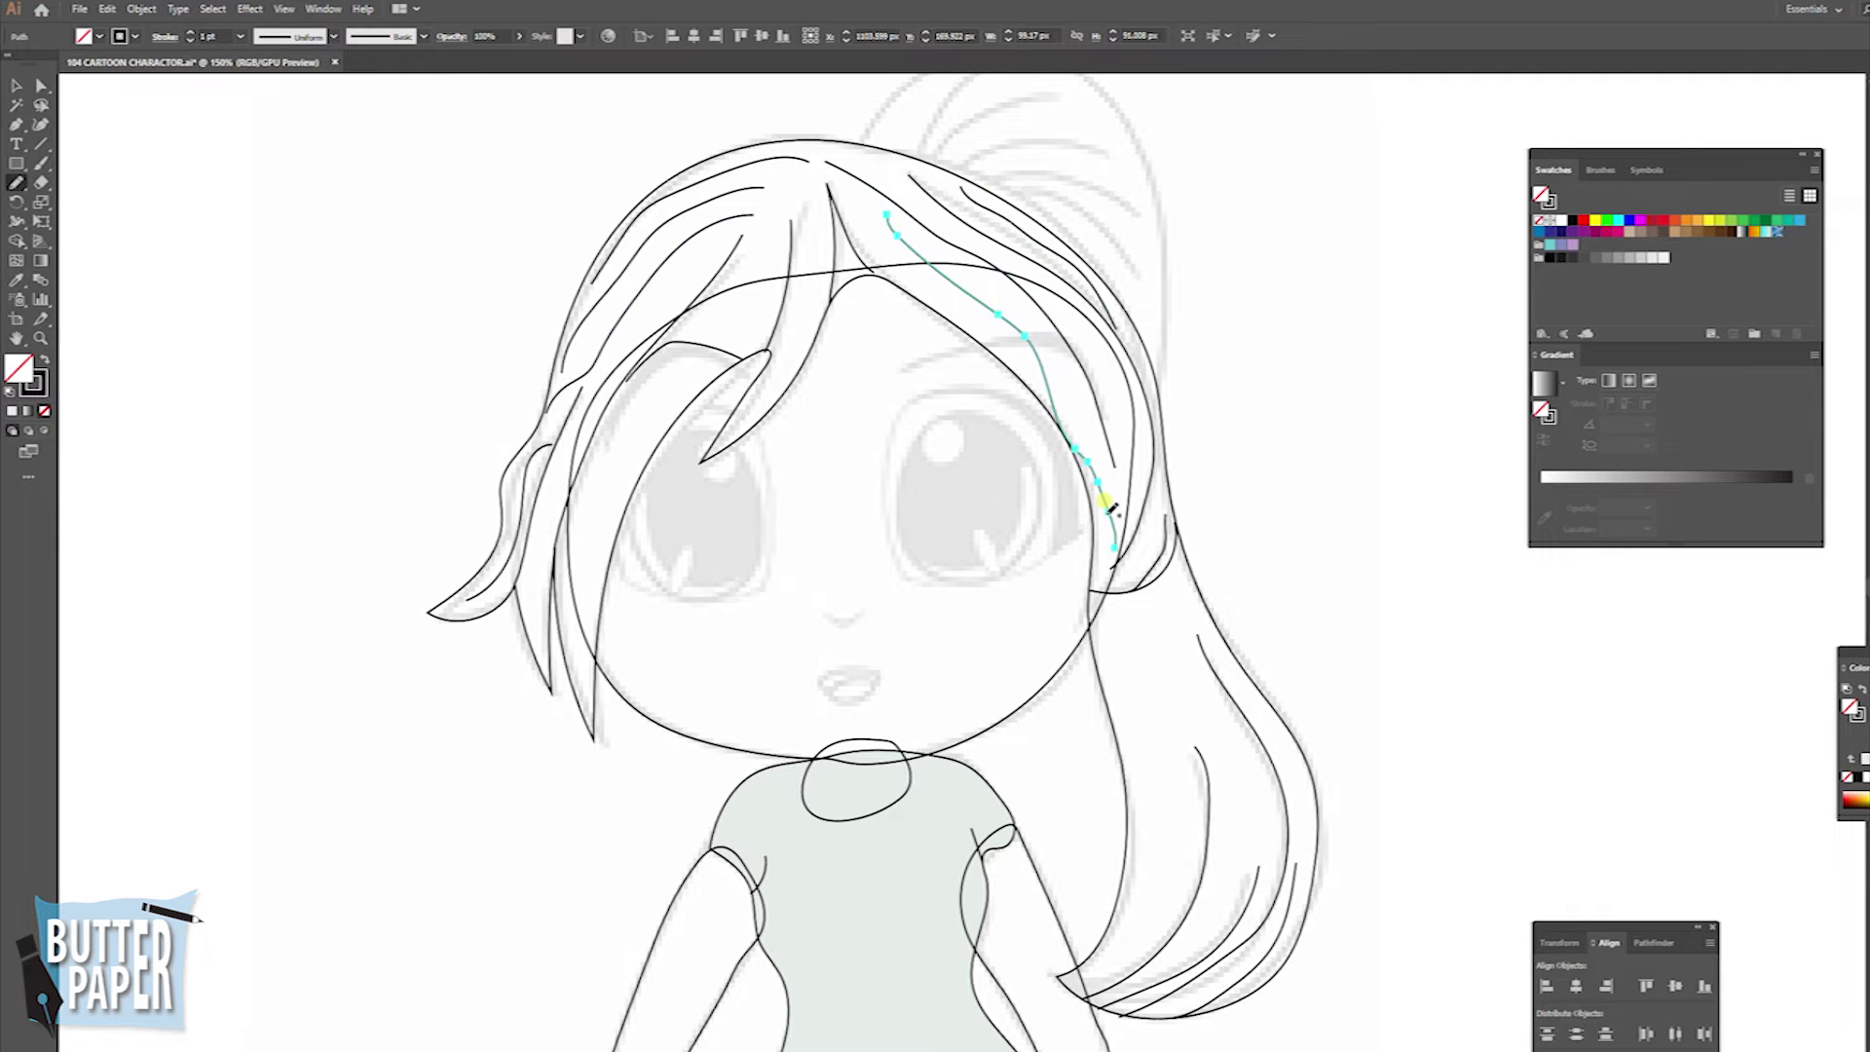
drag(1120, 611, 1071, 992)
drag(1178, 719, 1180, 723)
mouse_move(1166, 598)
mouse_down()
mouse_move(1220, 710)
mouse_move(1184, 932)
mouse_move(1089, 1000)
mouse_up()
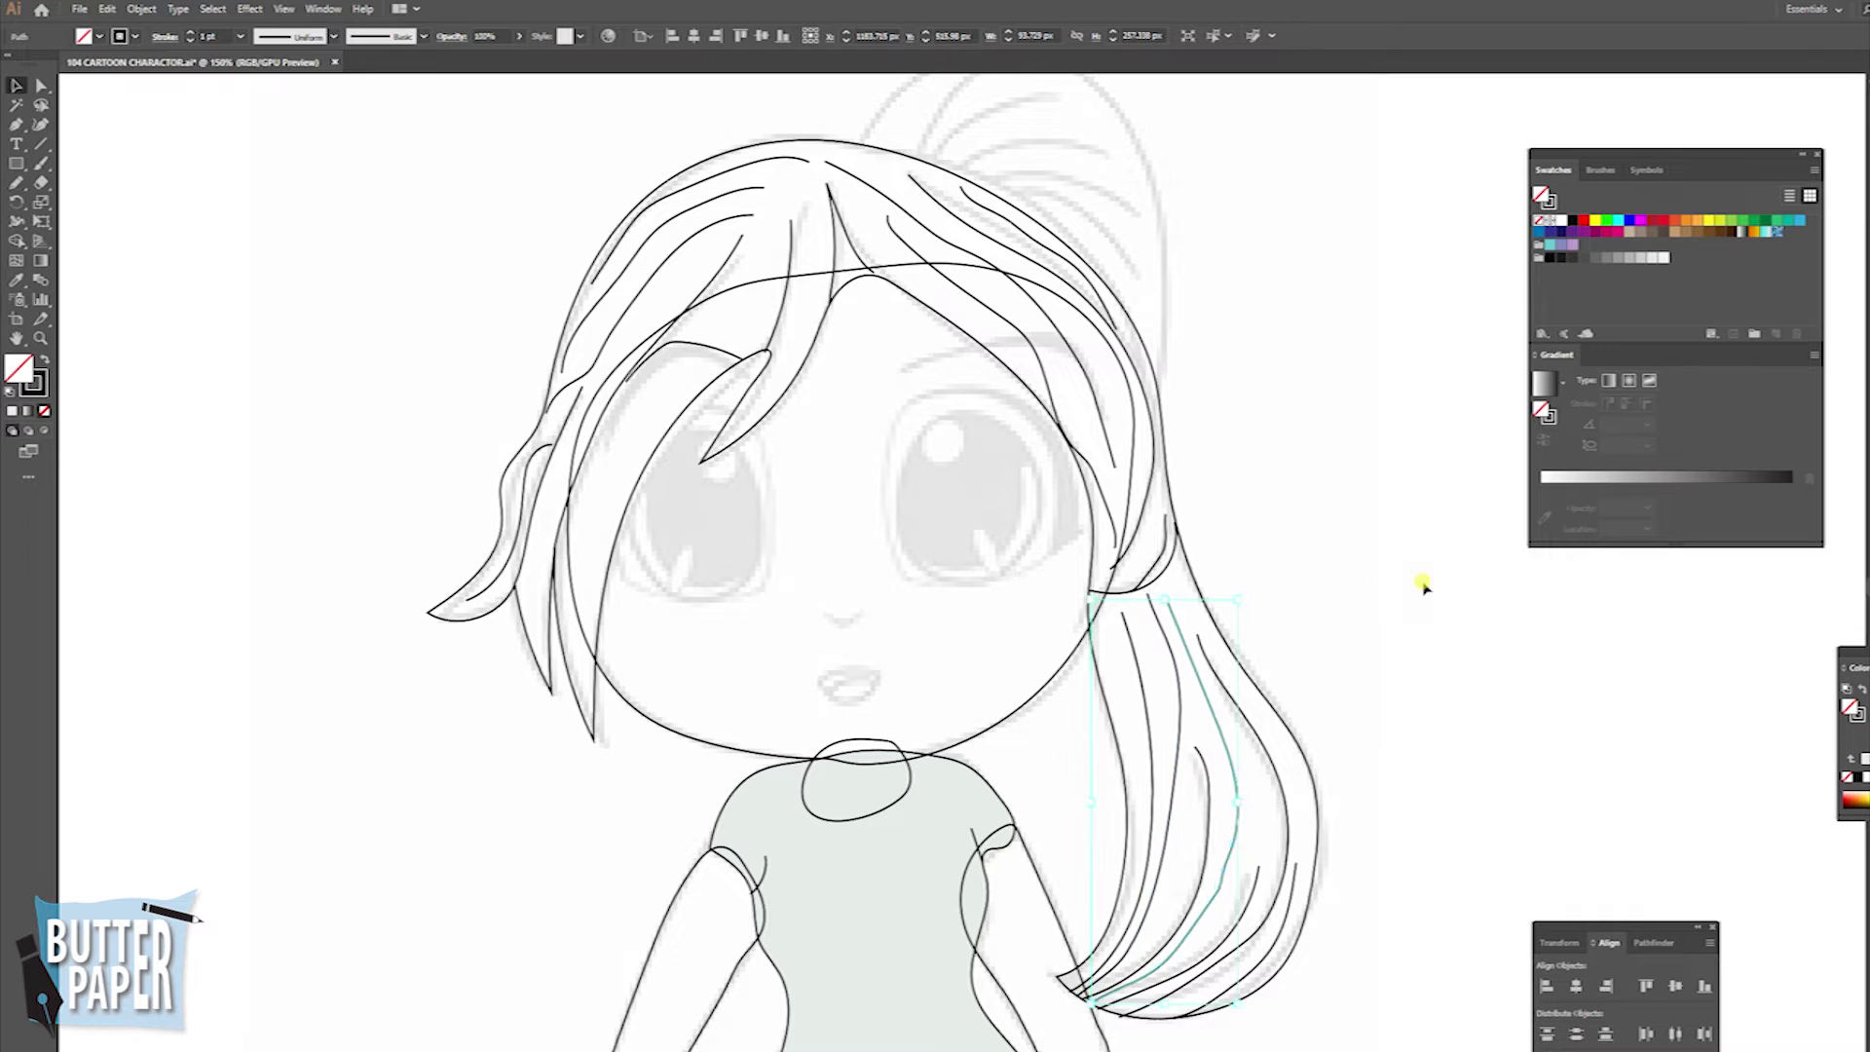
ctrl+click(1239, 429)
scroll(1392, 526, up, 5)
- Outline the ponytail bun and draw curved strands across its upper part
drag(816, 384, 912, 284)
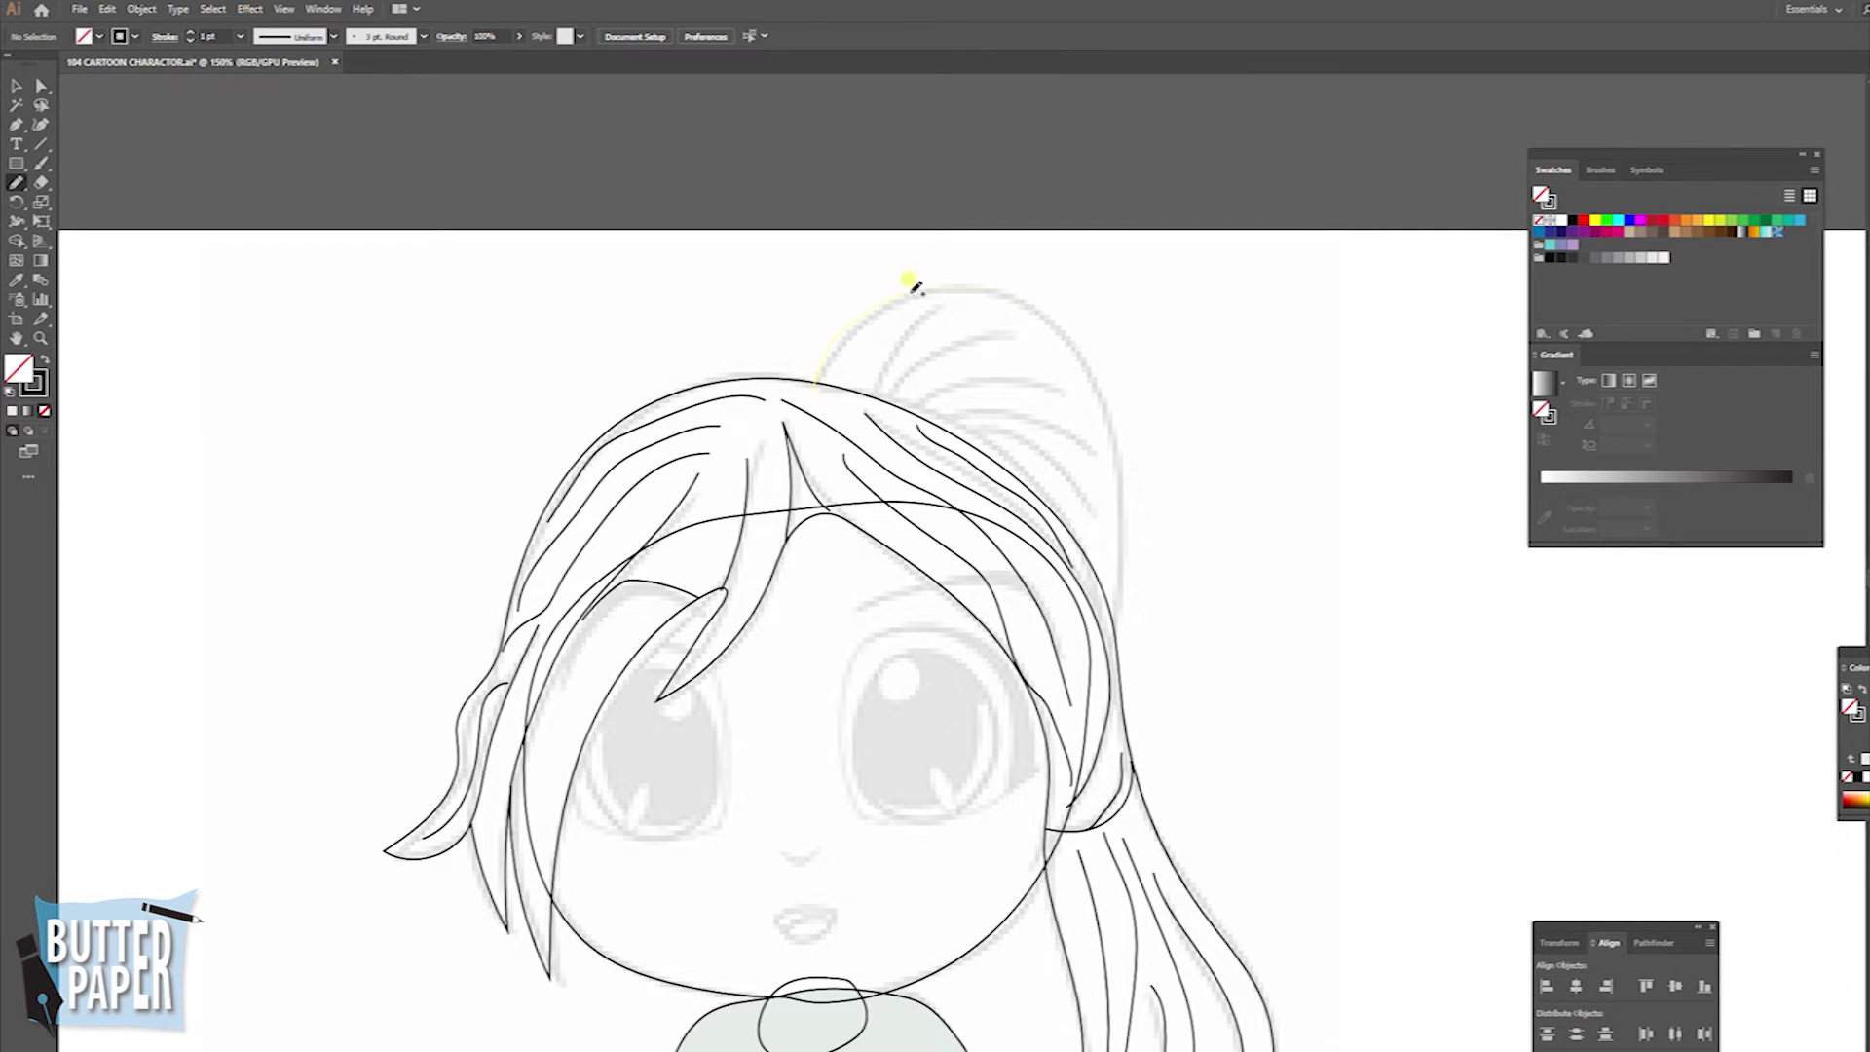
drag(826, 385, 1071, 345)
mouse_move(964, 395)
mouse_down()
mouse_move(1077, 418)
mouse_move(1117, 535)
mouse_up()
drag(845, 365, 911, 297)
drag(920, 421, 1078, 378)
mouse_move(876, 397)
mouse_down()
mouse_move(1034, 292)
mouse_move(939, 282)
mouse_move(1061, 333)
mouse_up()
- Add curved strands to the lower ponytail and deselect
mouse_move(974, 417)
mouse_down()
mouse_move(1091, 428)
mouse_move(1116, 440)
mouse_move(1118, 473)
mouse_up()
drag(976, 458, 1120, 499)
mouse_move(1049, 510)
mouse_down()
mouse_move(1125, 533)
mouse_move(1105, 584)
mouse_up()
key(v)
click(84, 272)
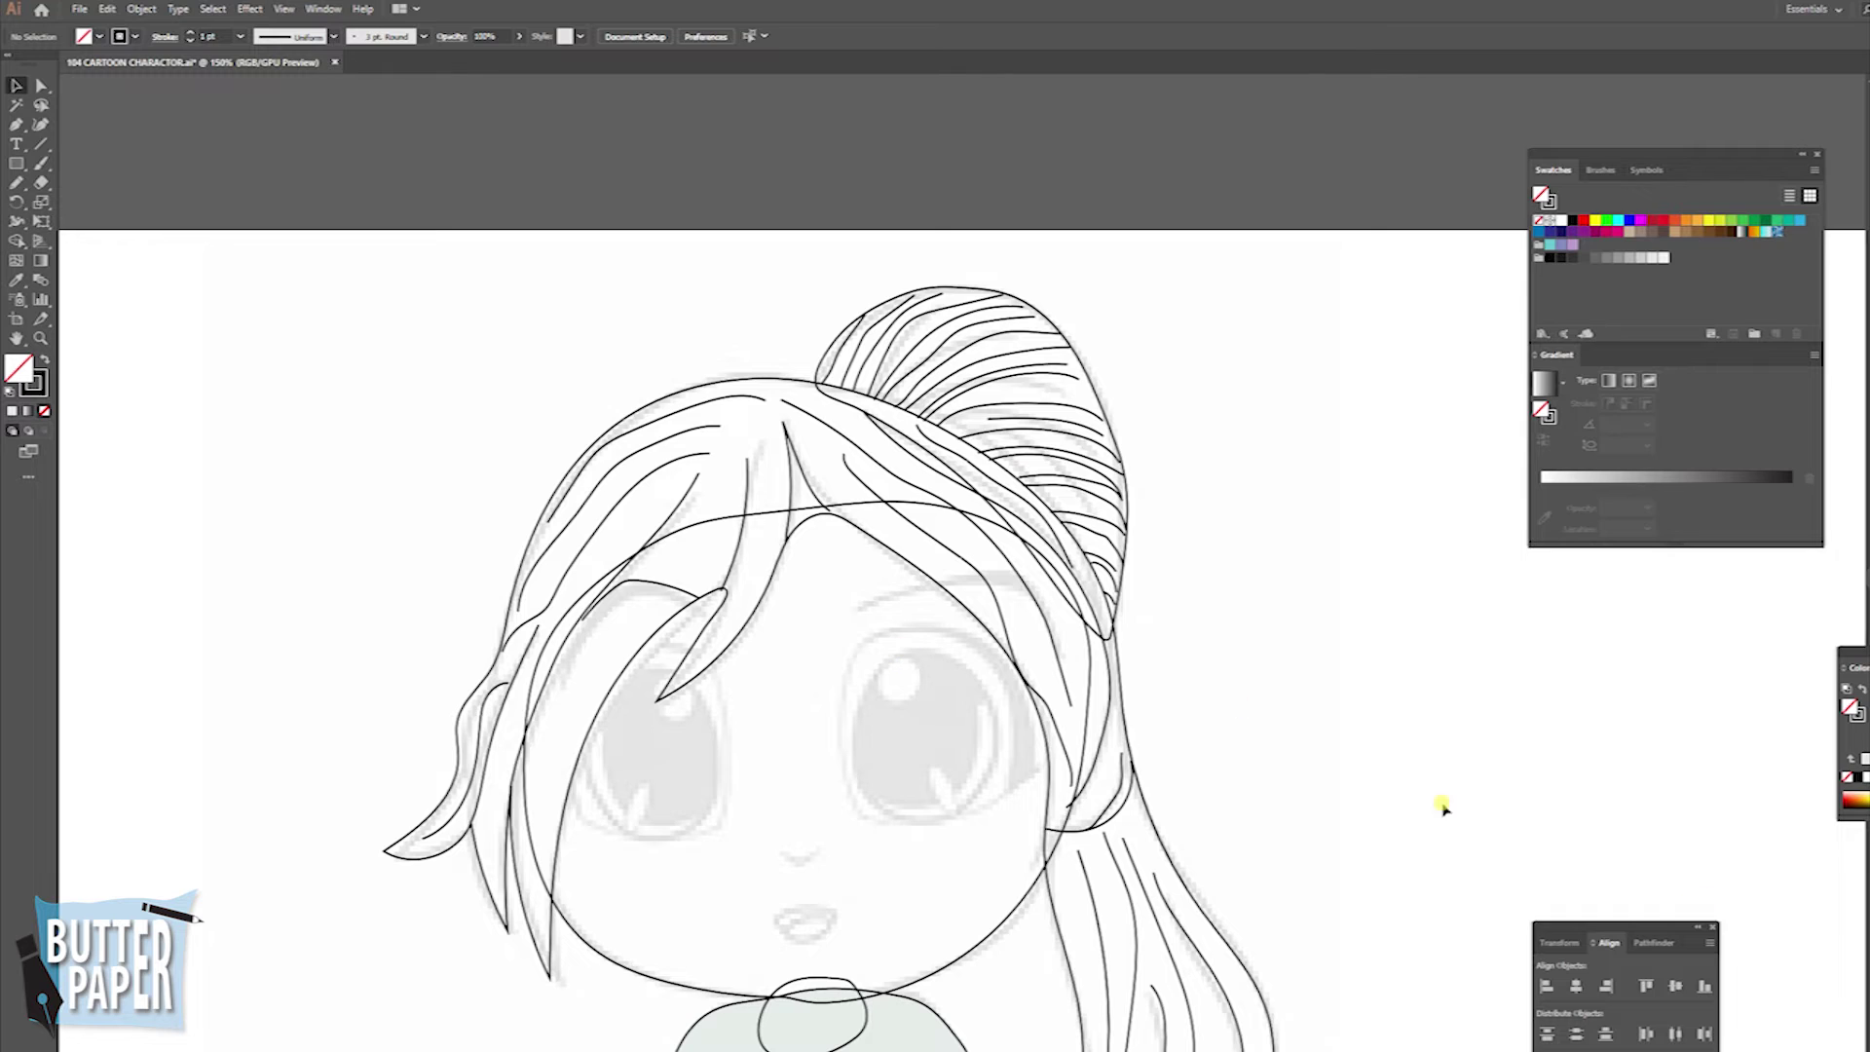
click(16, 182)
- Pencil the lower mouth curve and the nose curve, then zoom in on the mouth
drag(796, 930, 833, 918)
drag(779, 849, 821, 851)
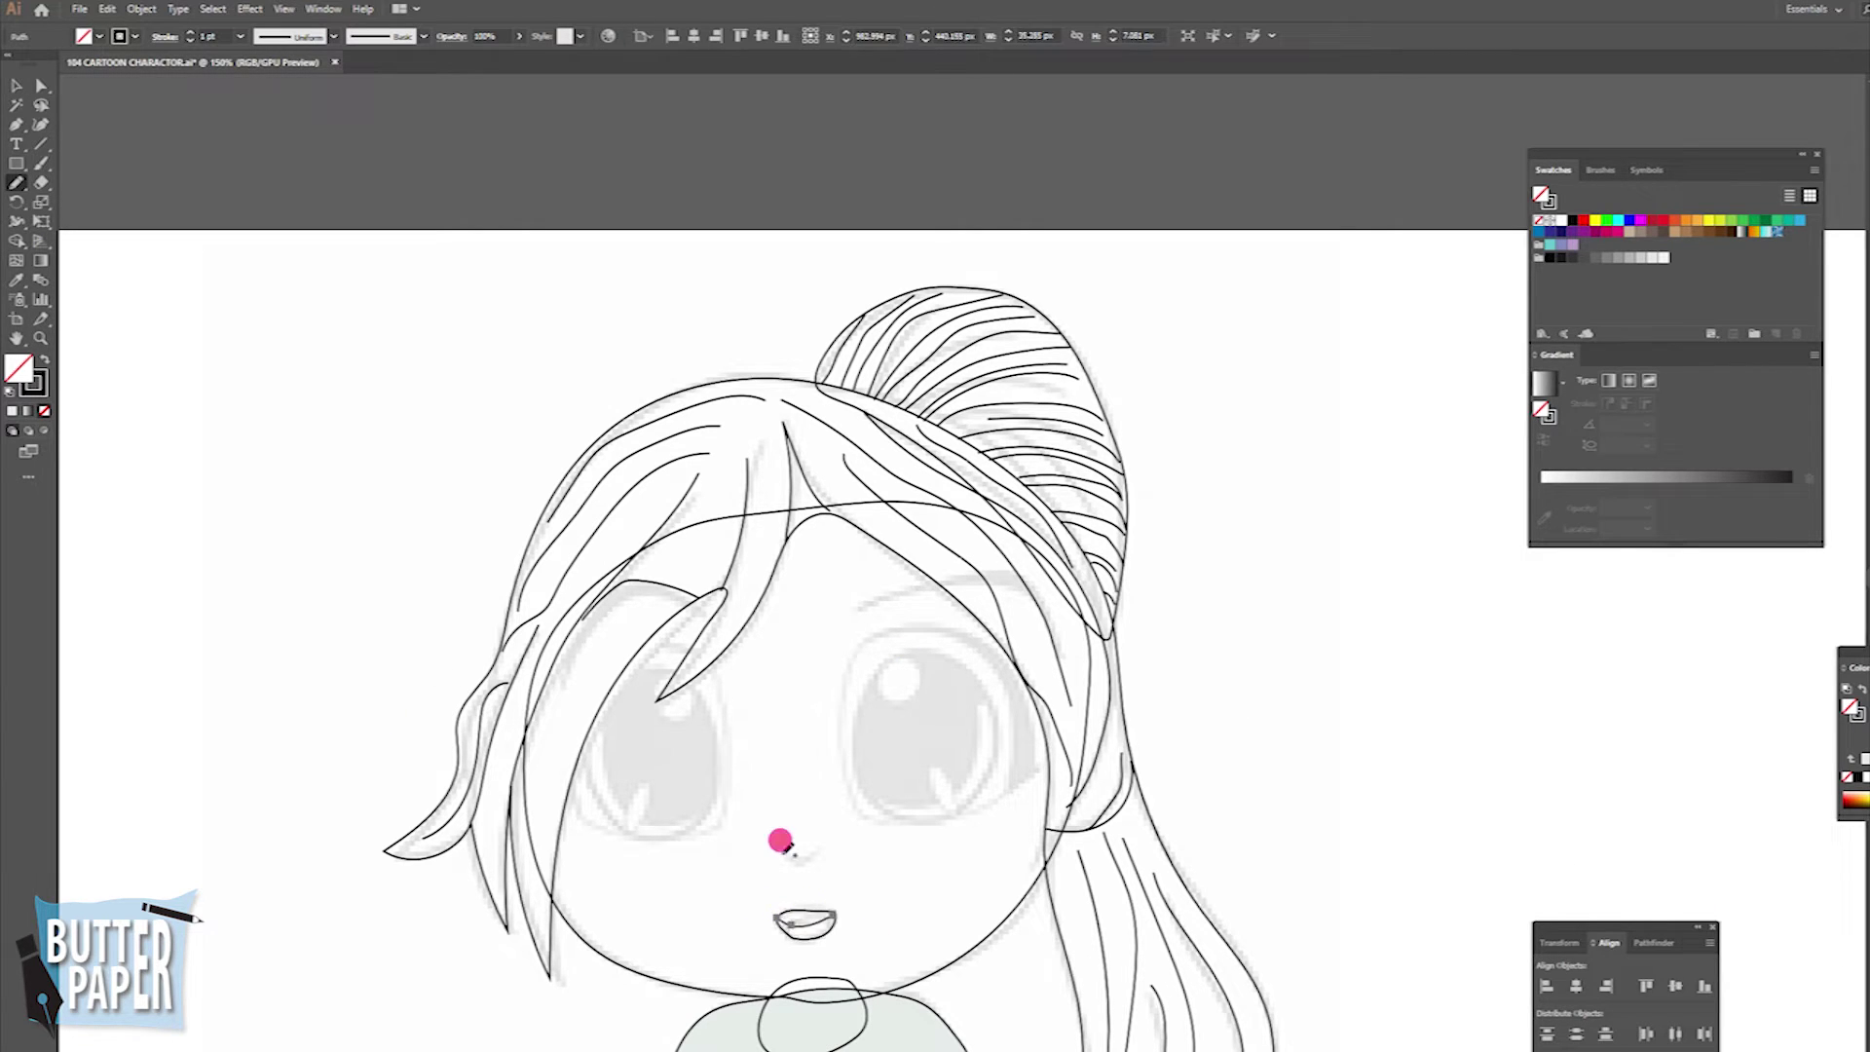
key(v)
click(603, 749)
drag(882, 906, 969, 717)
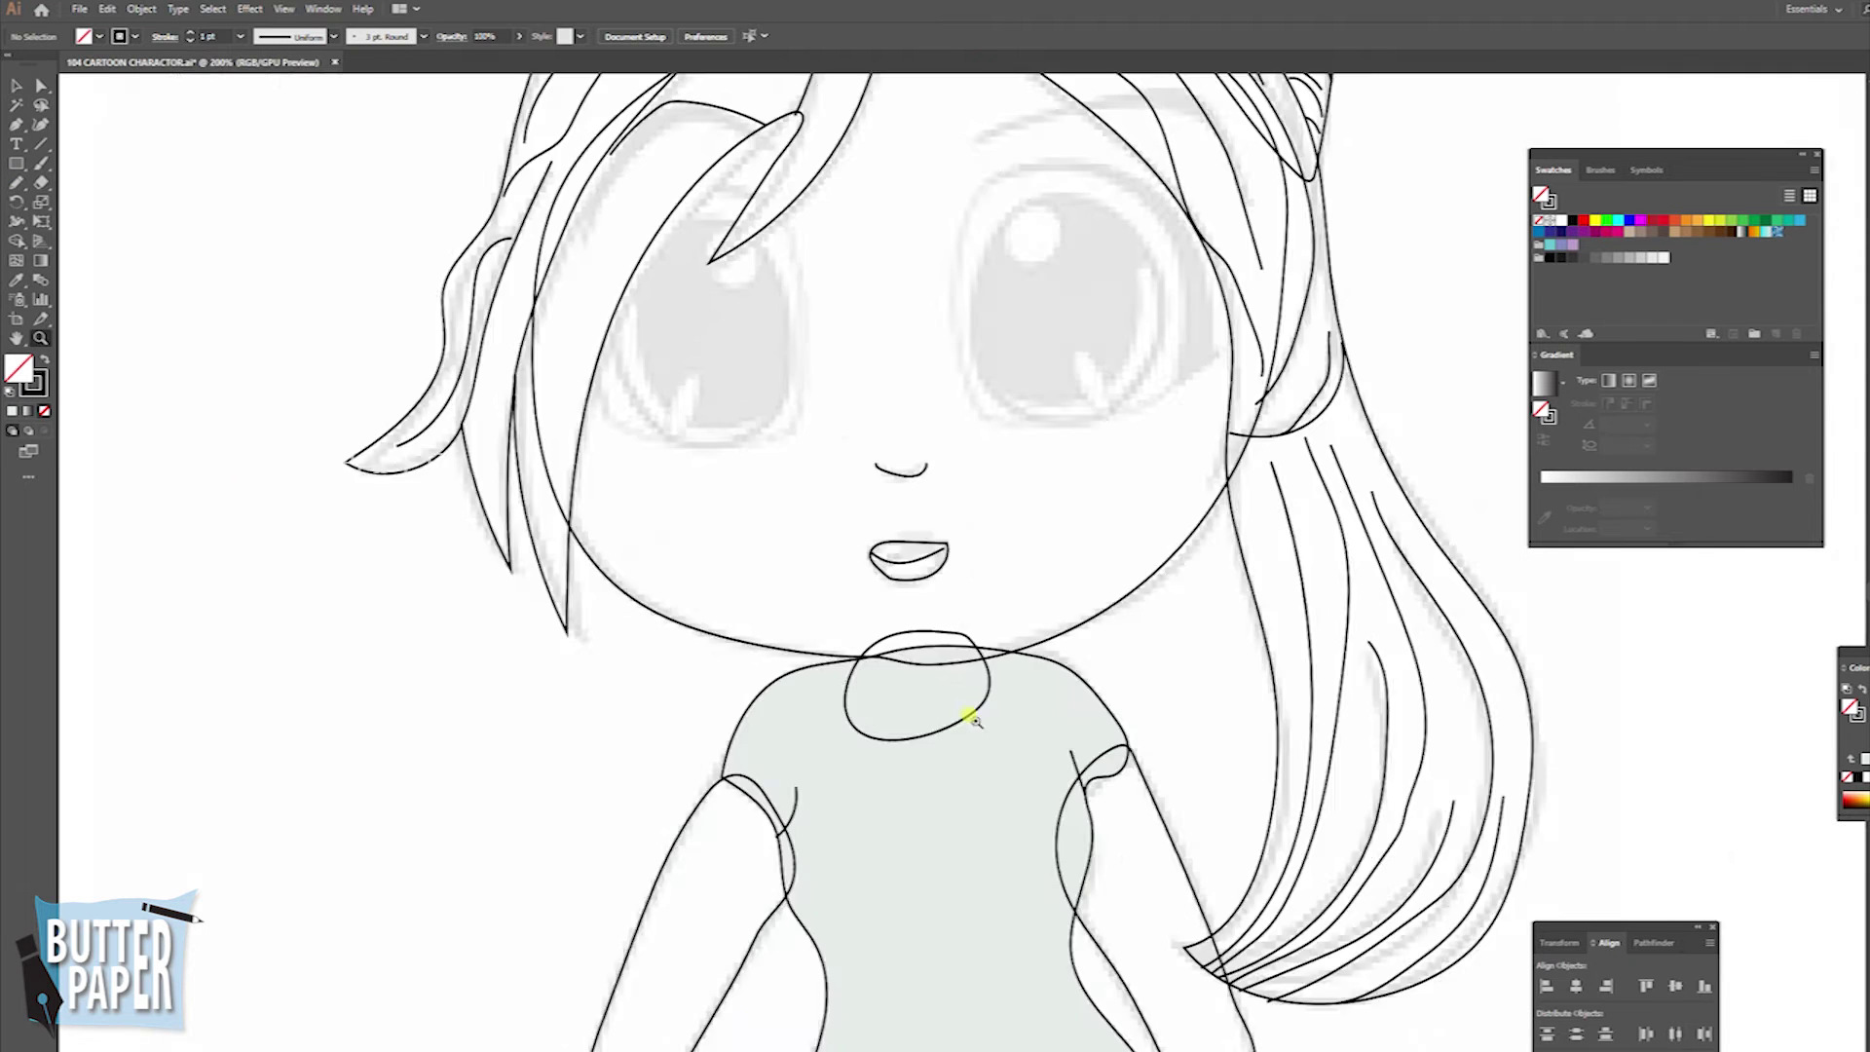
- Reshape the inner and lower lip curves with Direct Selection
key(a)
mouse_move(646, 522)
mouse_down()
mouse_move(847, 564)
mouse_move(793, 542)
mouse_move(763, 584)
mouse_up()
click(17, 182)
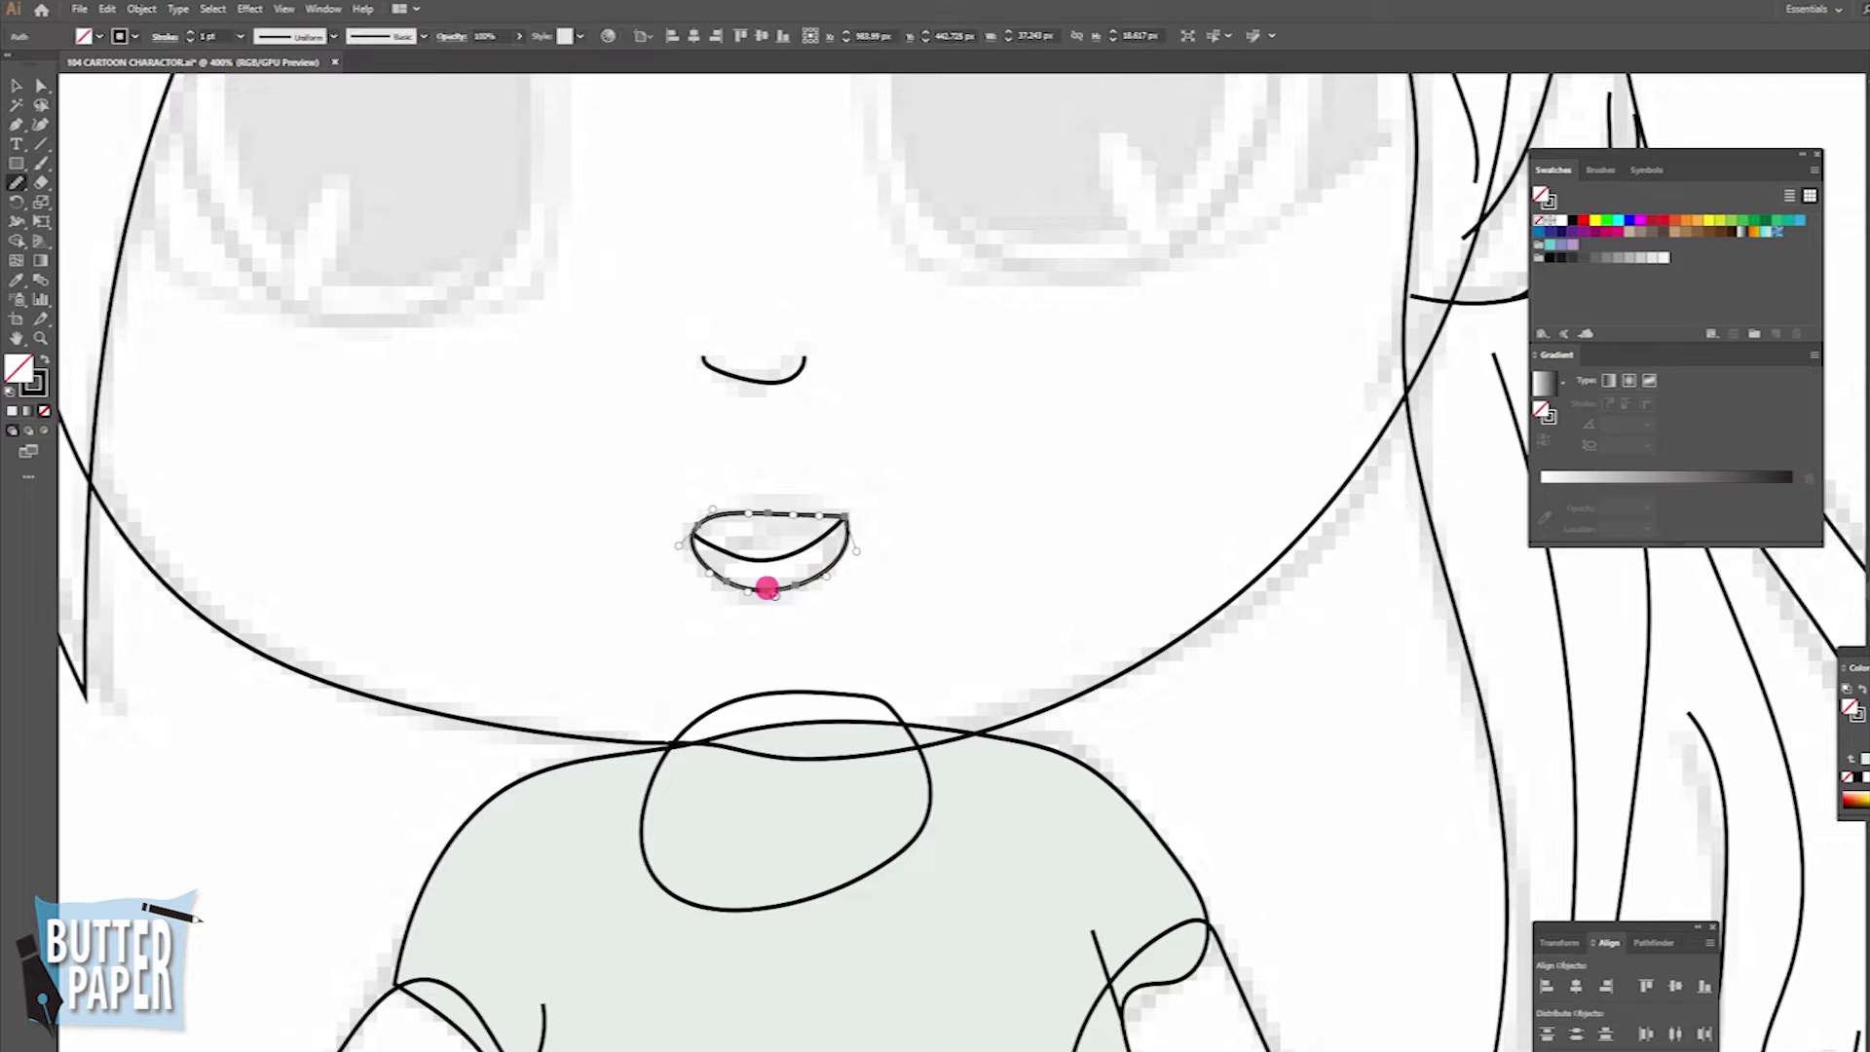
click(791, 572)
key(ctrl+shift+a)
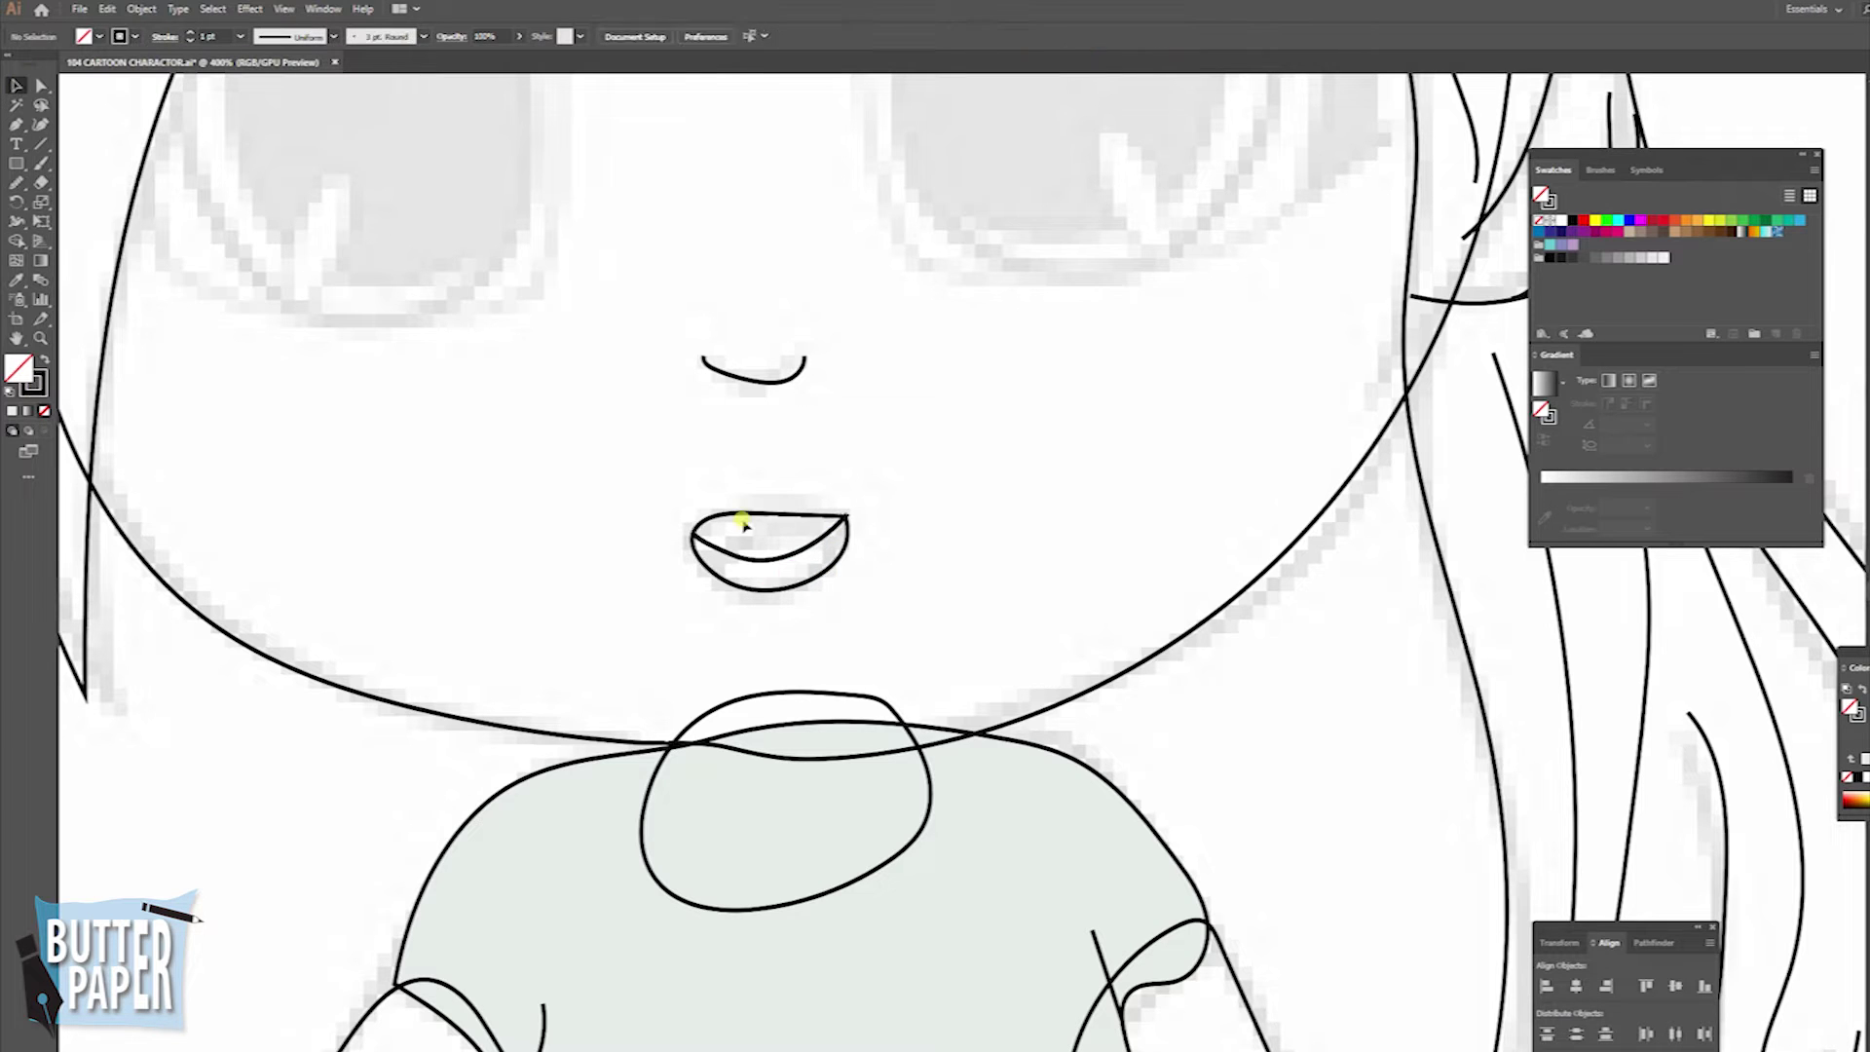
- Smooth the nose curve with the Smooth tool and zoom back out to the face
key(a)
click(732, 380)
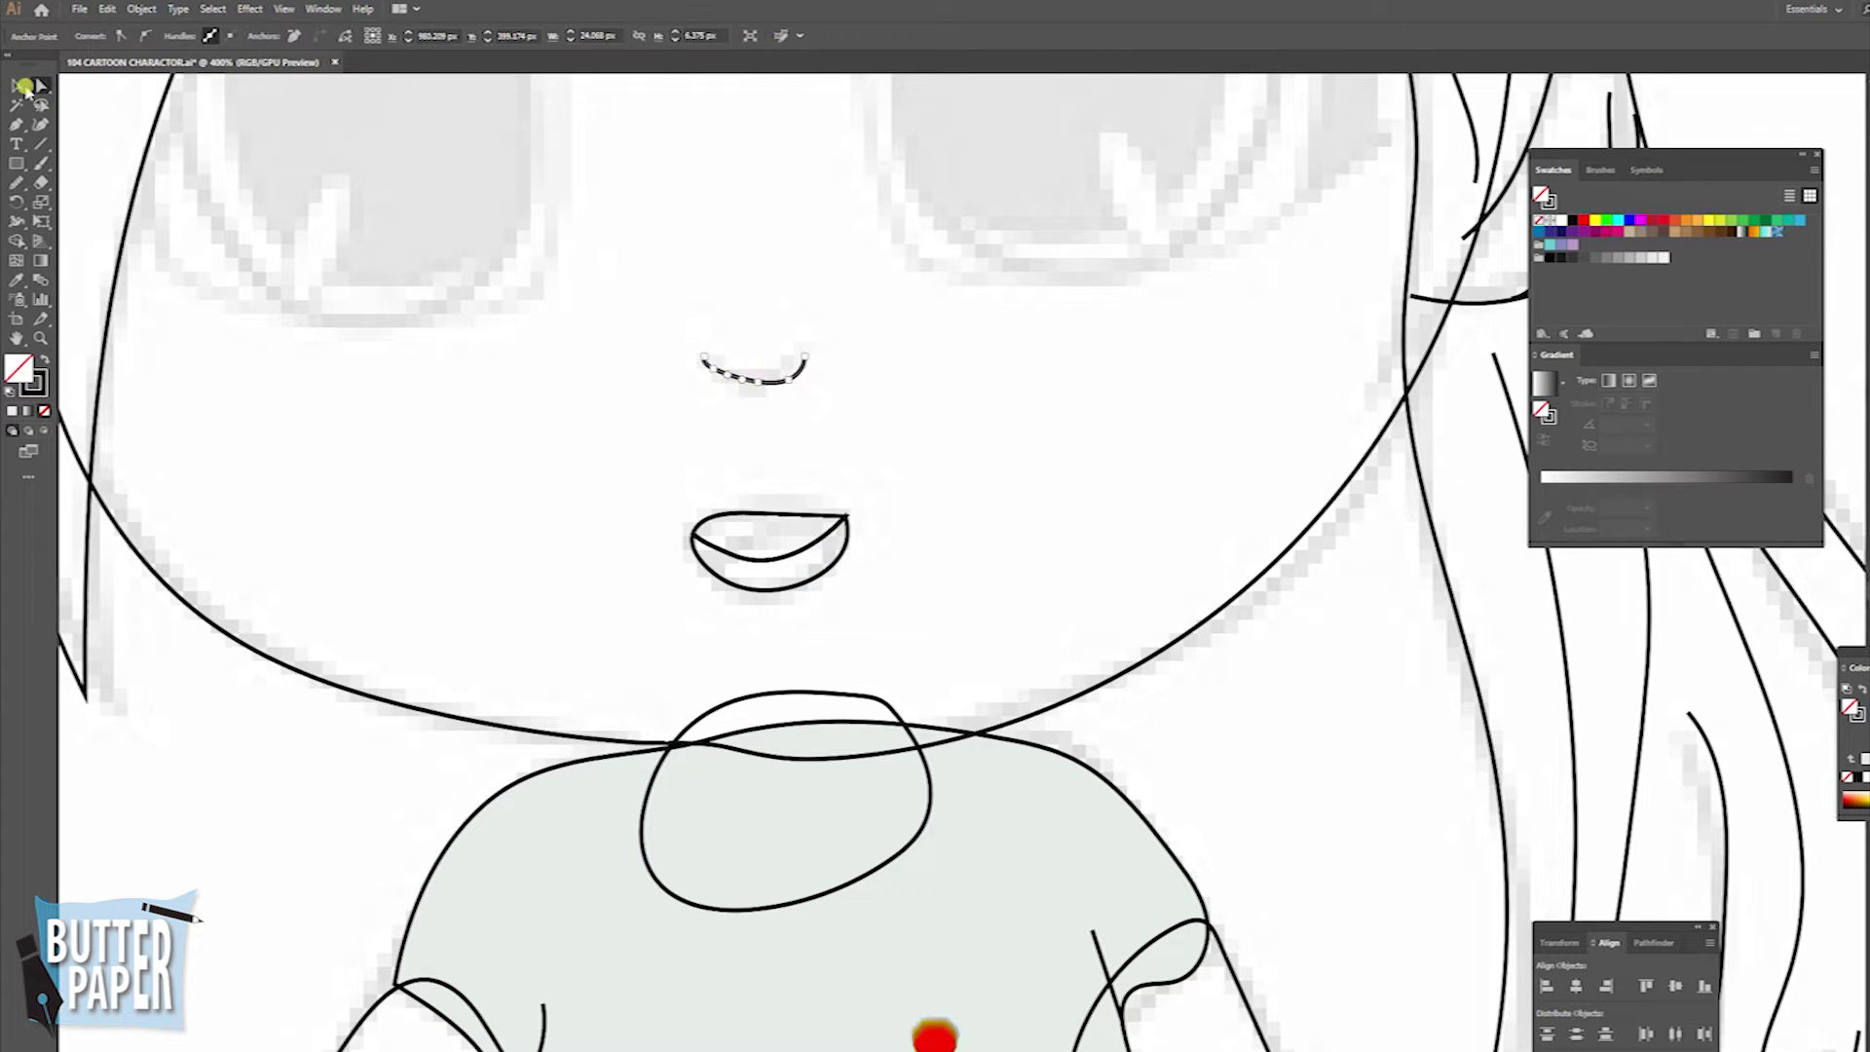
key(shift+c)
key(n)
drag(703, 360, 804, 361)
key(ctrl+shift+a)
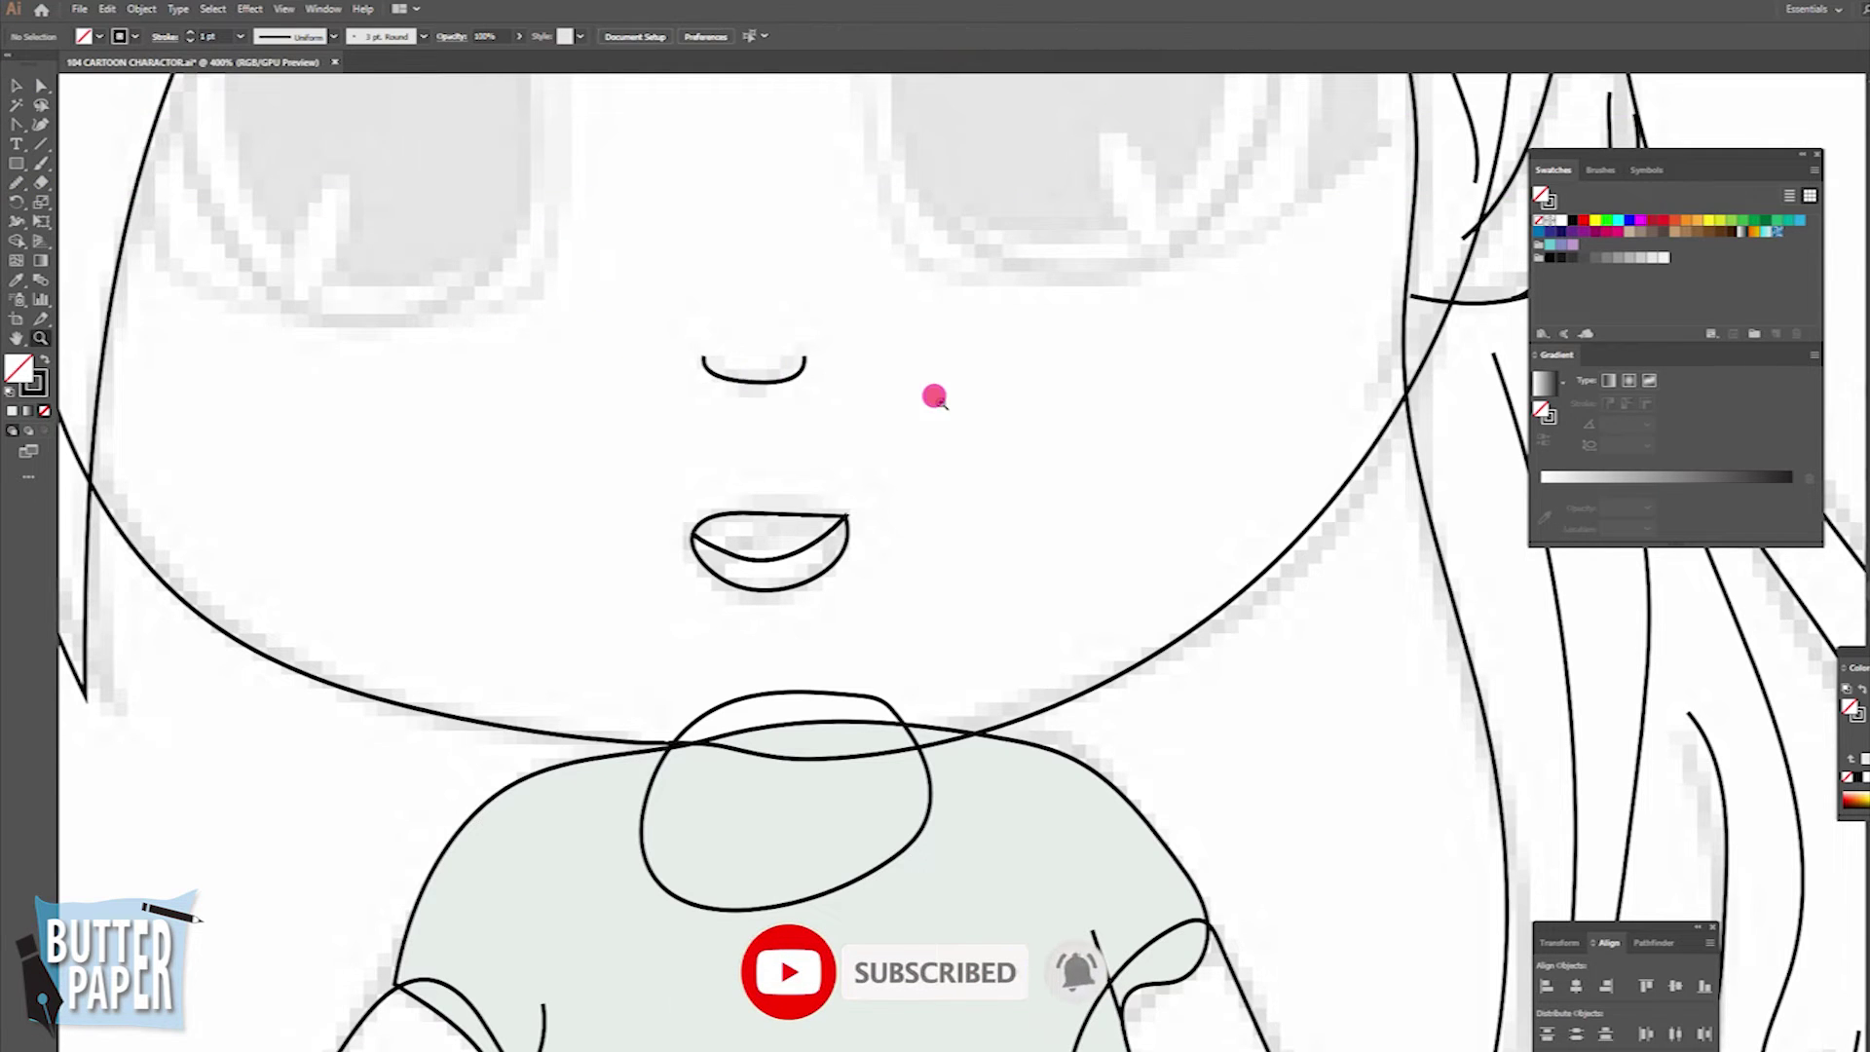
key(ctrl+minus)
key(ctrl+minus)
key(ctrl+minus)
drag(17, 163, 78, 209)
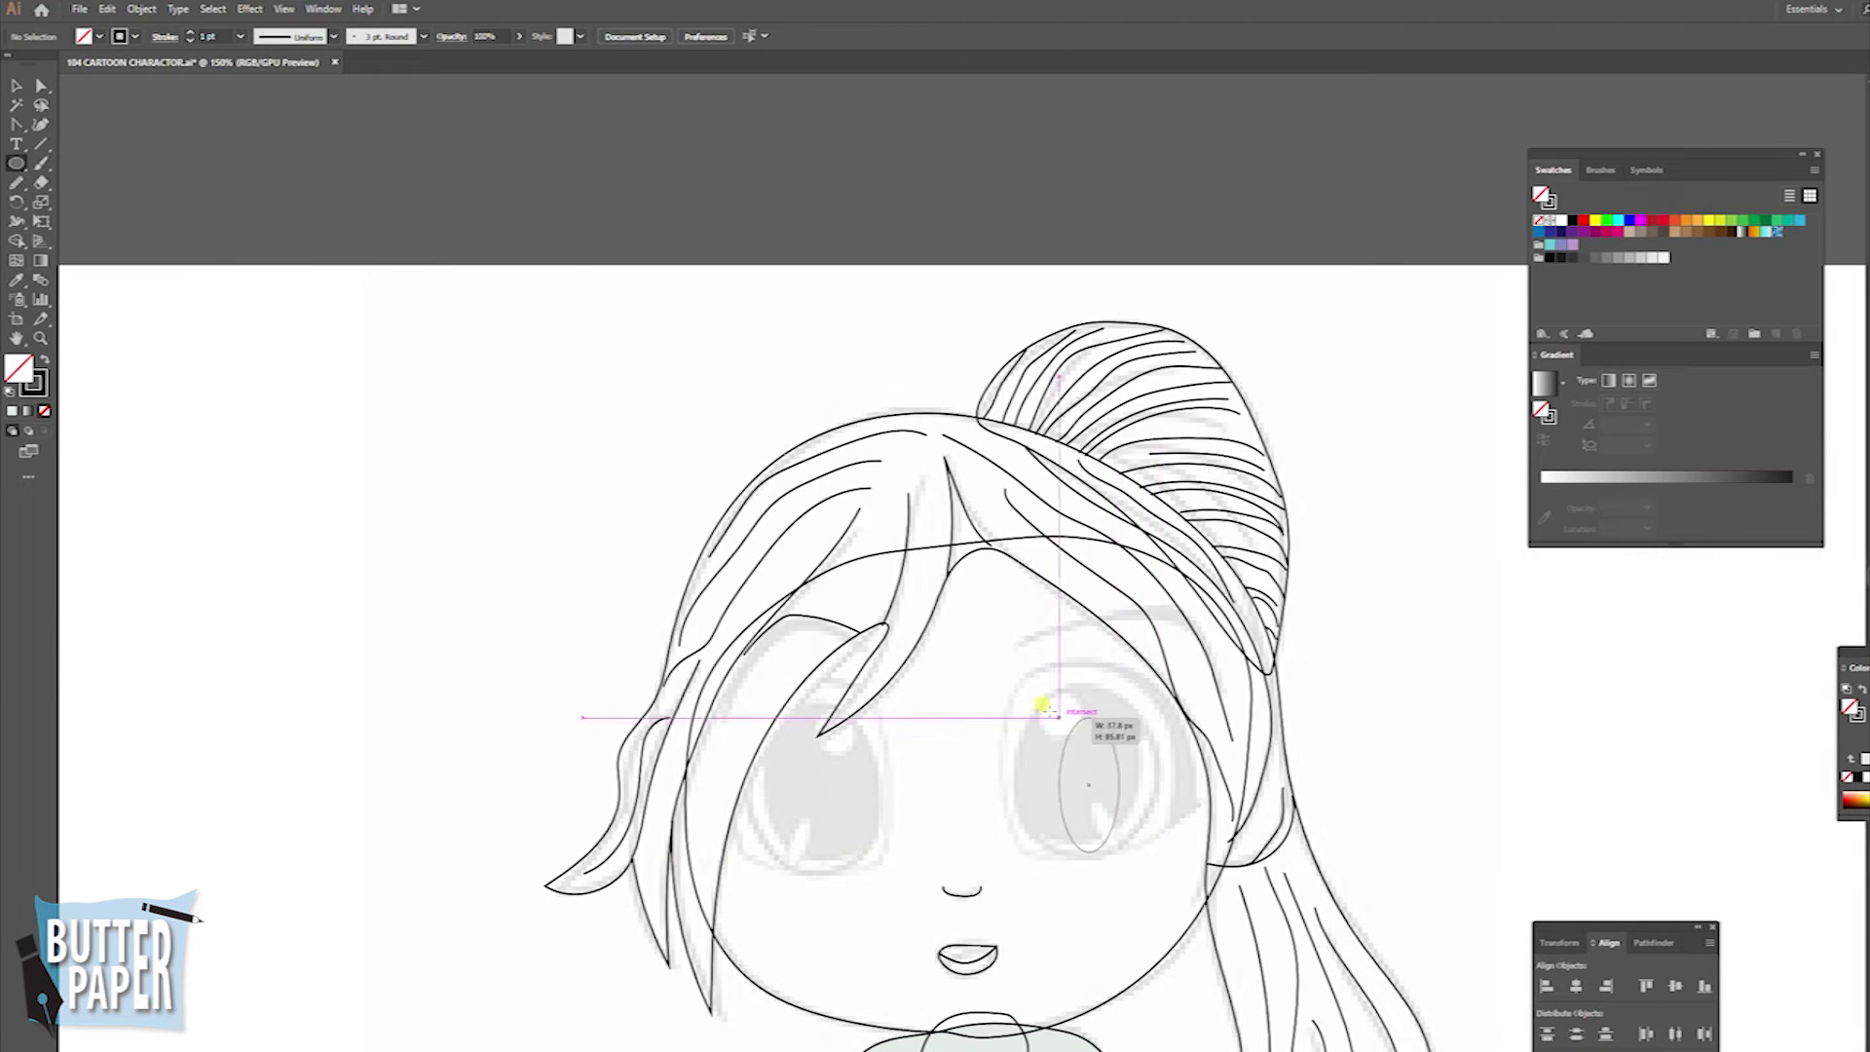
- Draw an ellipse over the right eye and nudge it into place
drag(1120, 852, 973, 682)
key(v)
click(1049, 775)
drag(1119, 764, 1160, 768)
click(1064, 886)
click(1149, 830)
key(Left)
key(Up)
key(ctrl+shift+a)
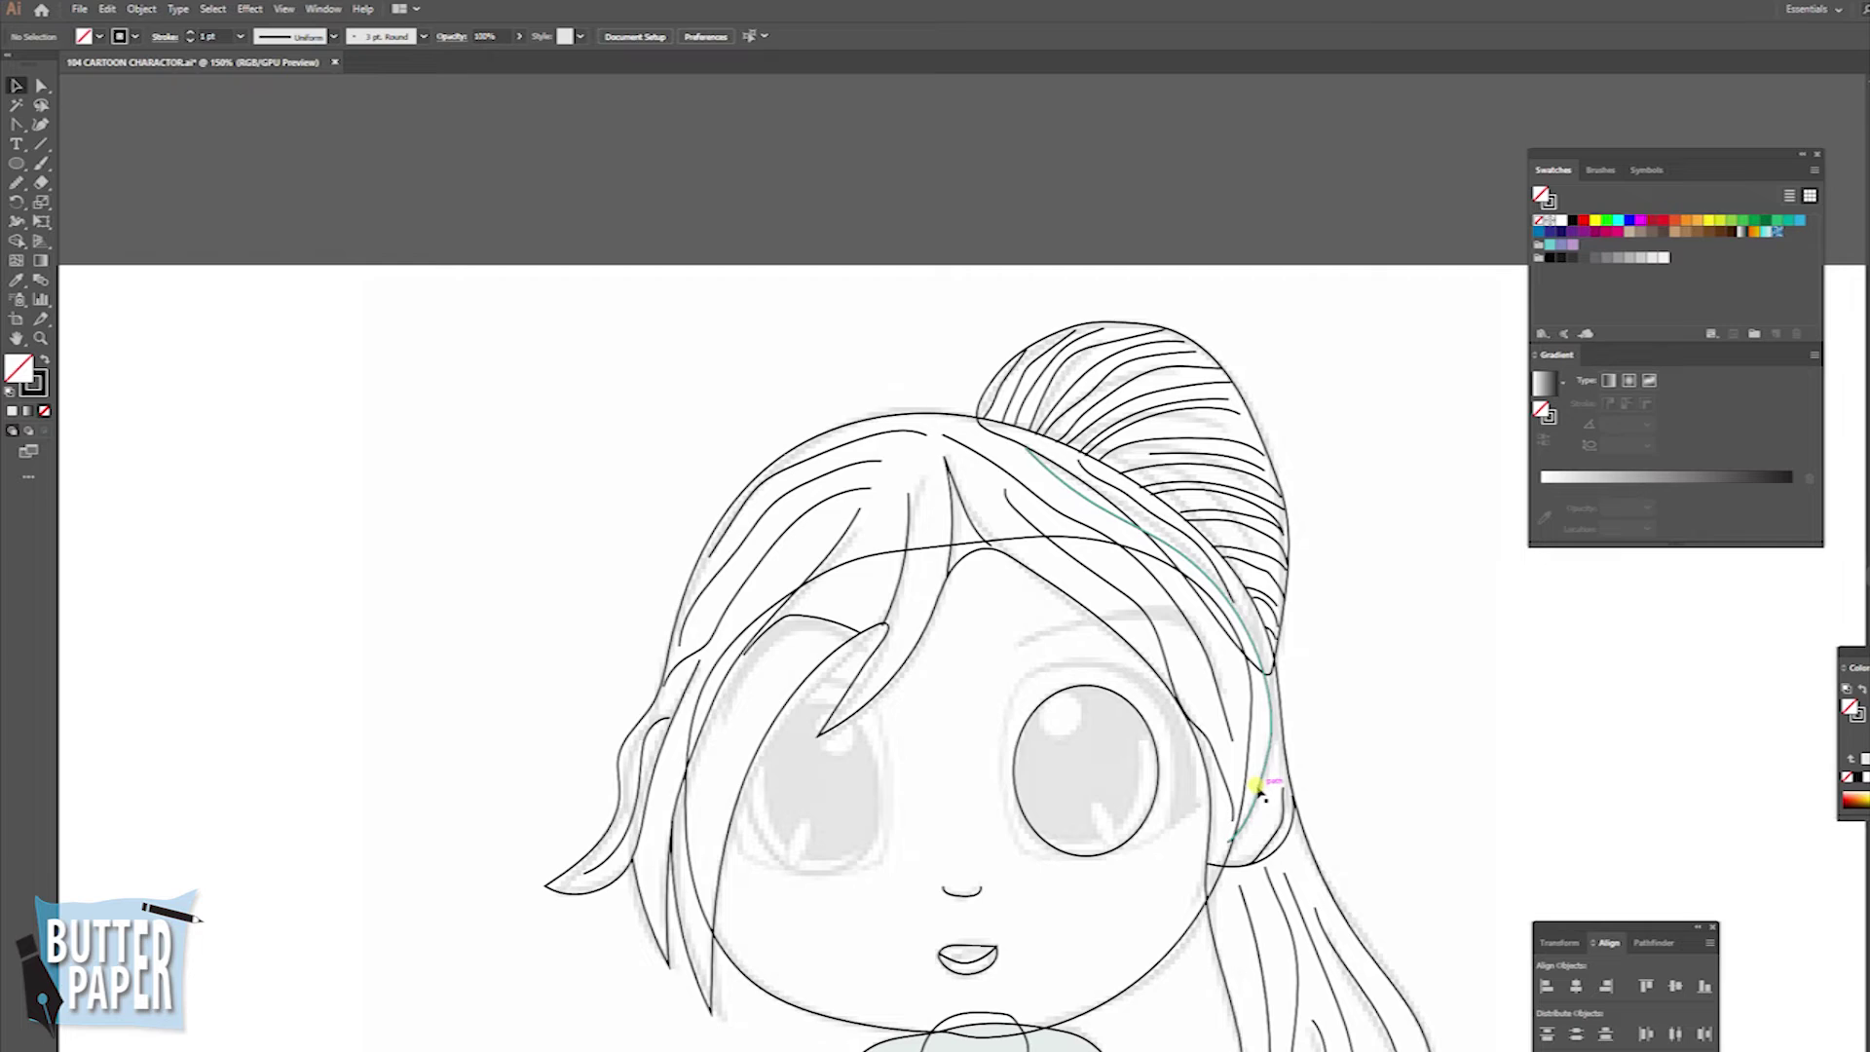
- Add a highlight circle to the right eye, copy it onto the left eye, and draw the right eyebrow
key(l)
drag(1044, 695, 1078, 729)
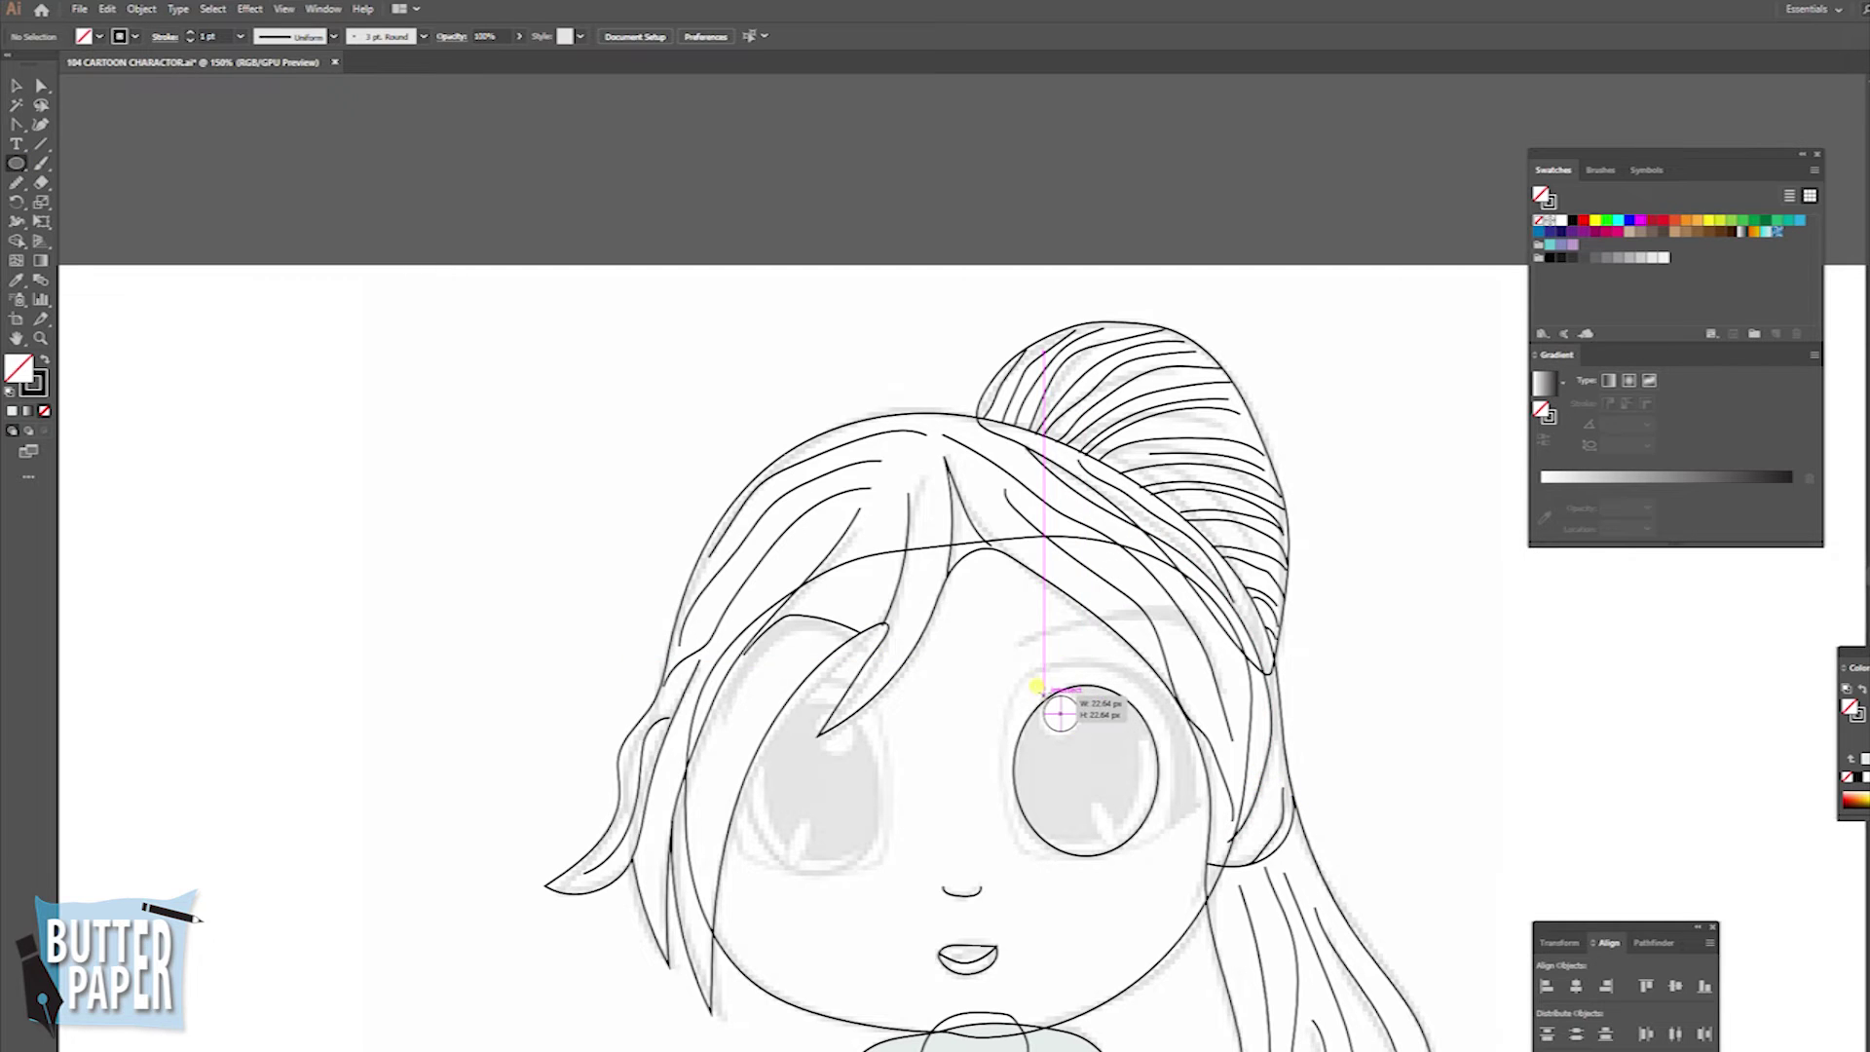
key(v)
key(ctrl+shift+a)
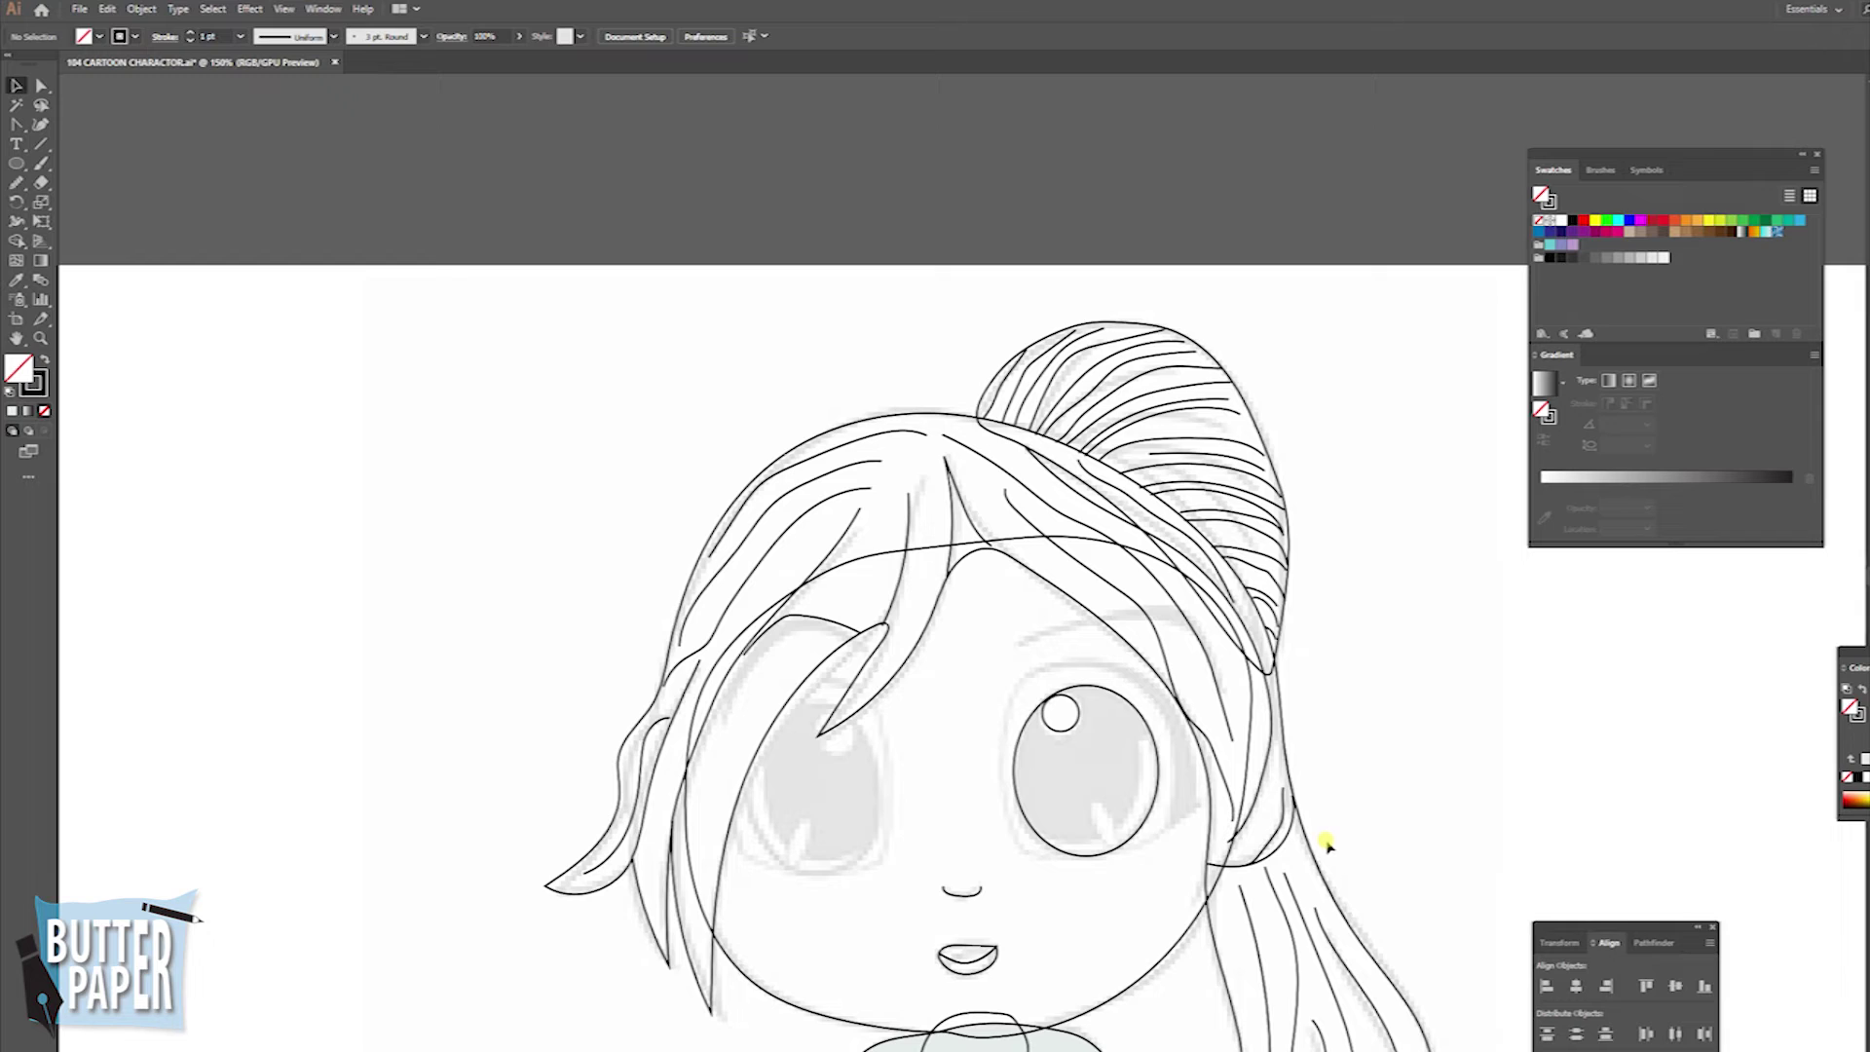
drag(1047, 715, 794, 730)
key(ctrl+shift+a)
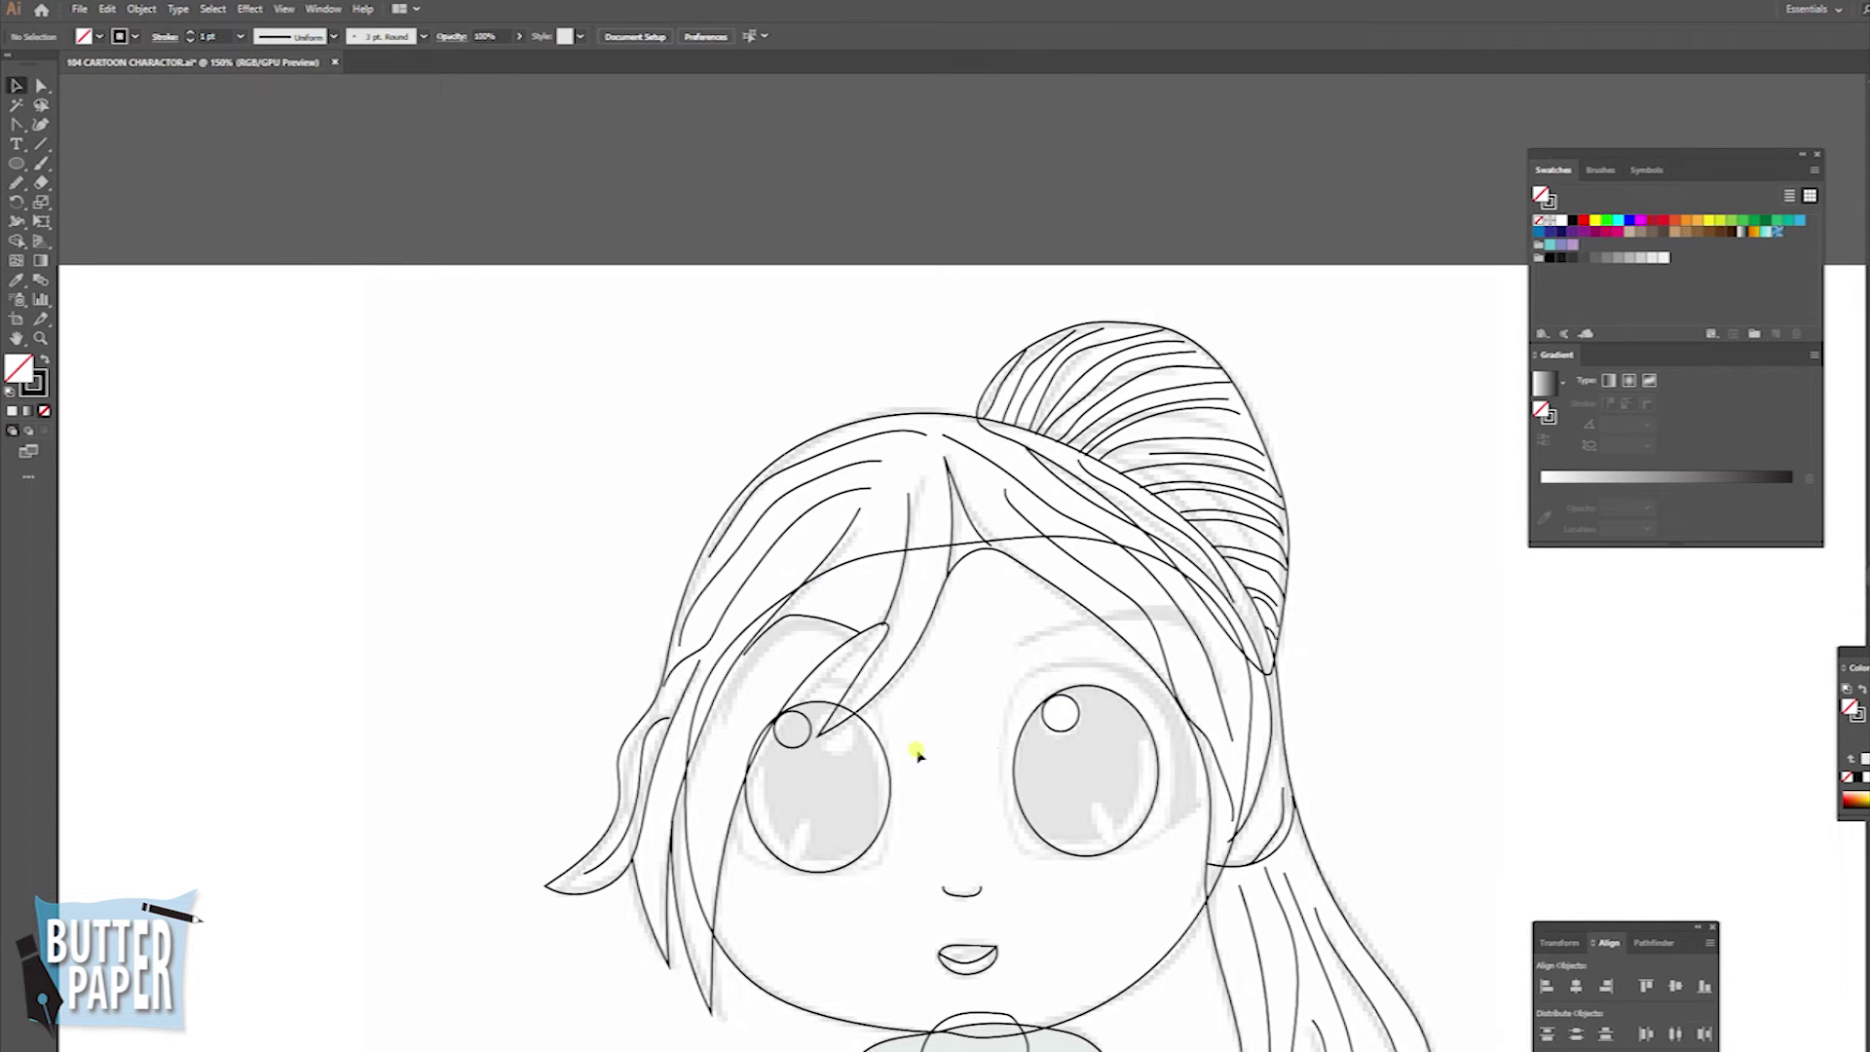
drag(1018, 642, 1200, 618)
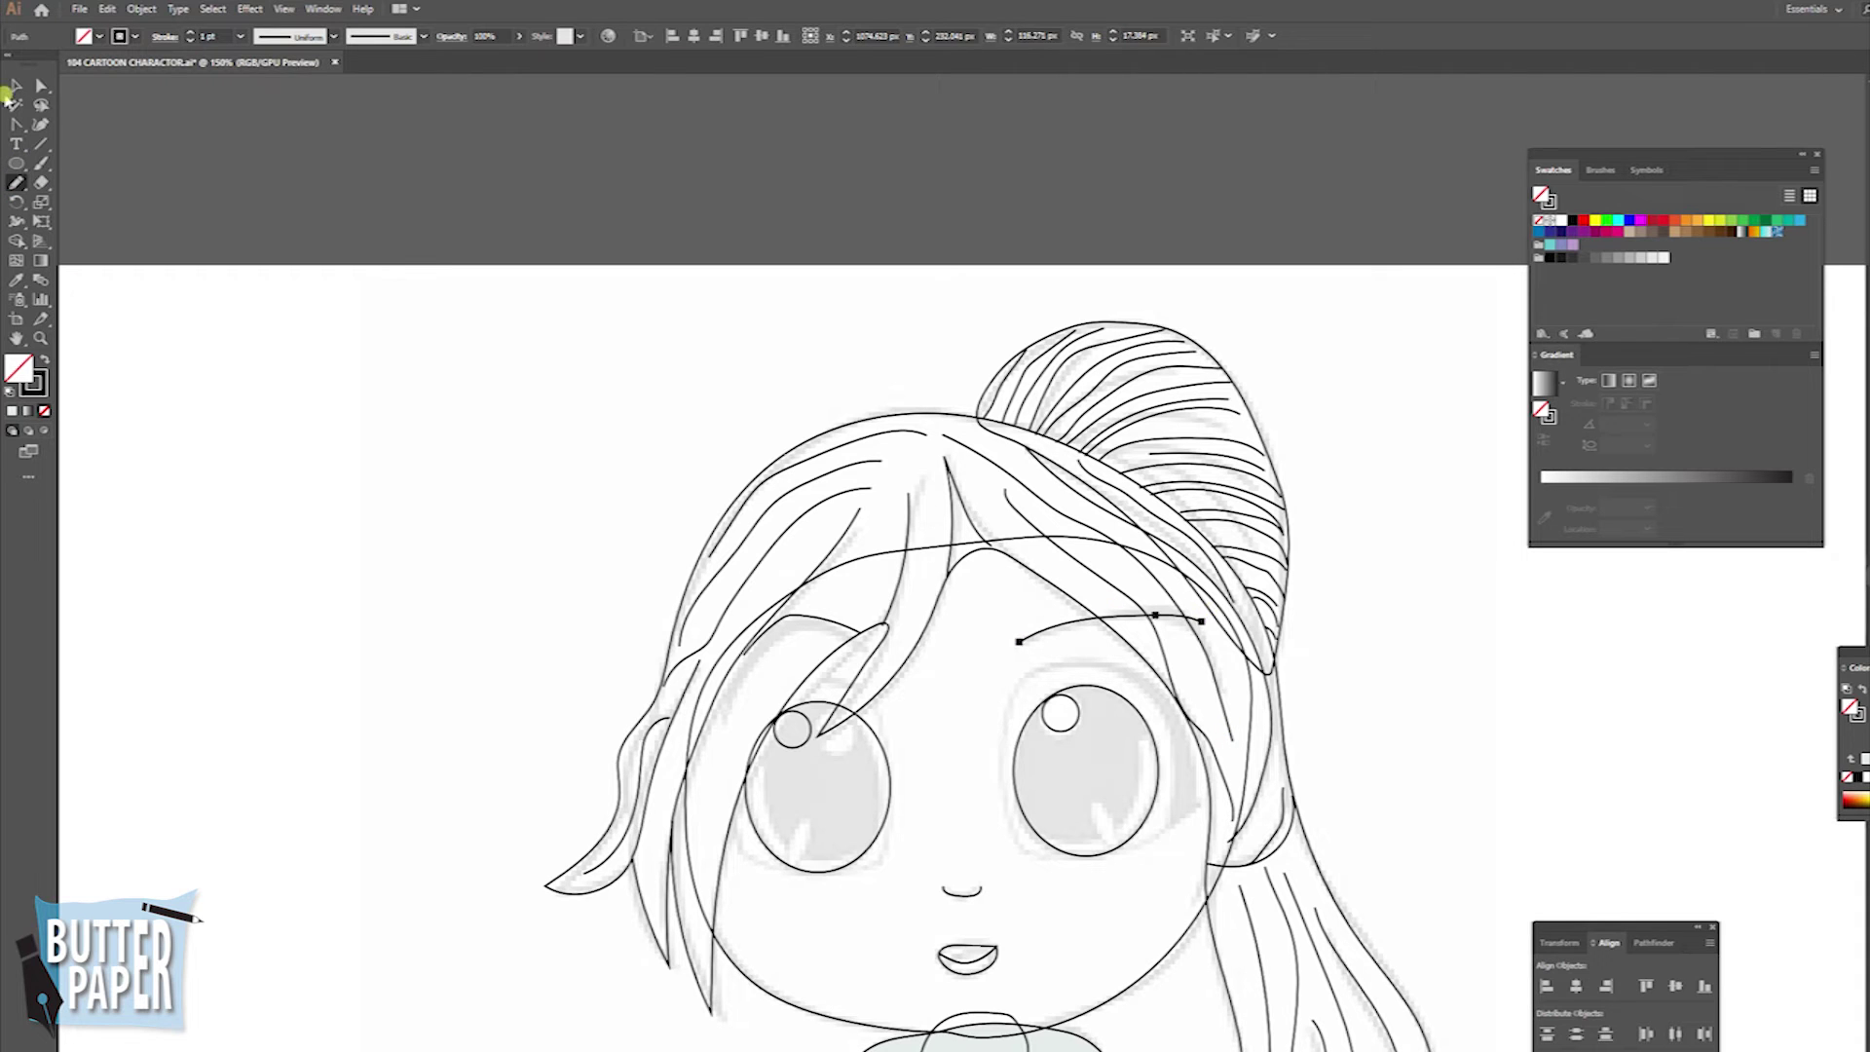
- Give the eyebrow a 2 pt tapered stroke and draw the matching left eyebrow
click(334, 36)
click(267, 184)
click(240, 36)
click(255, 129)
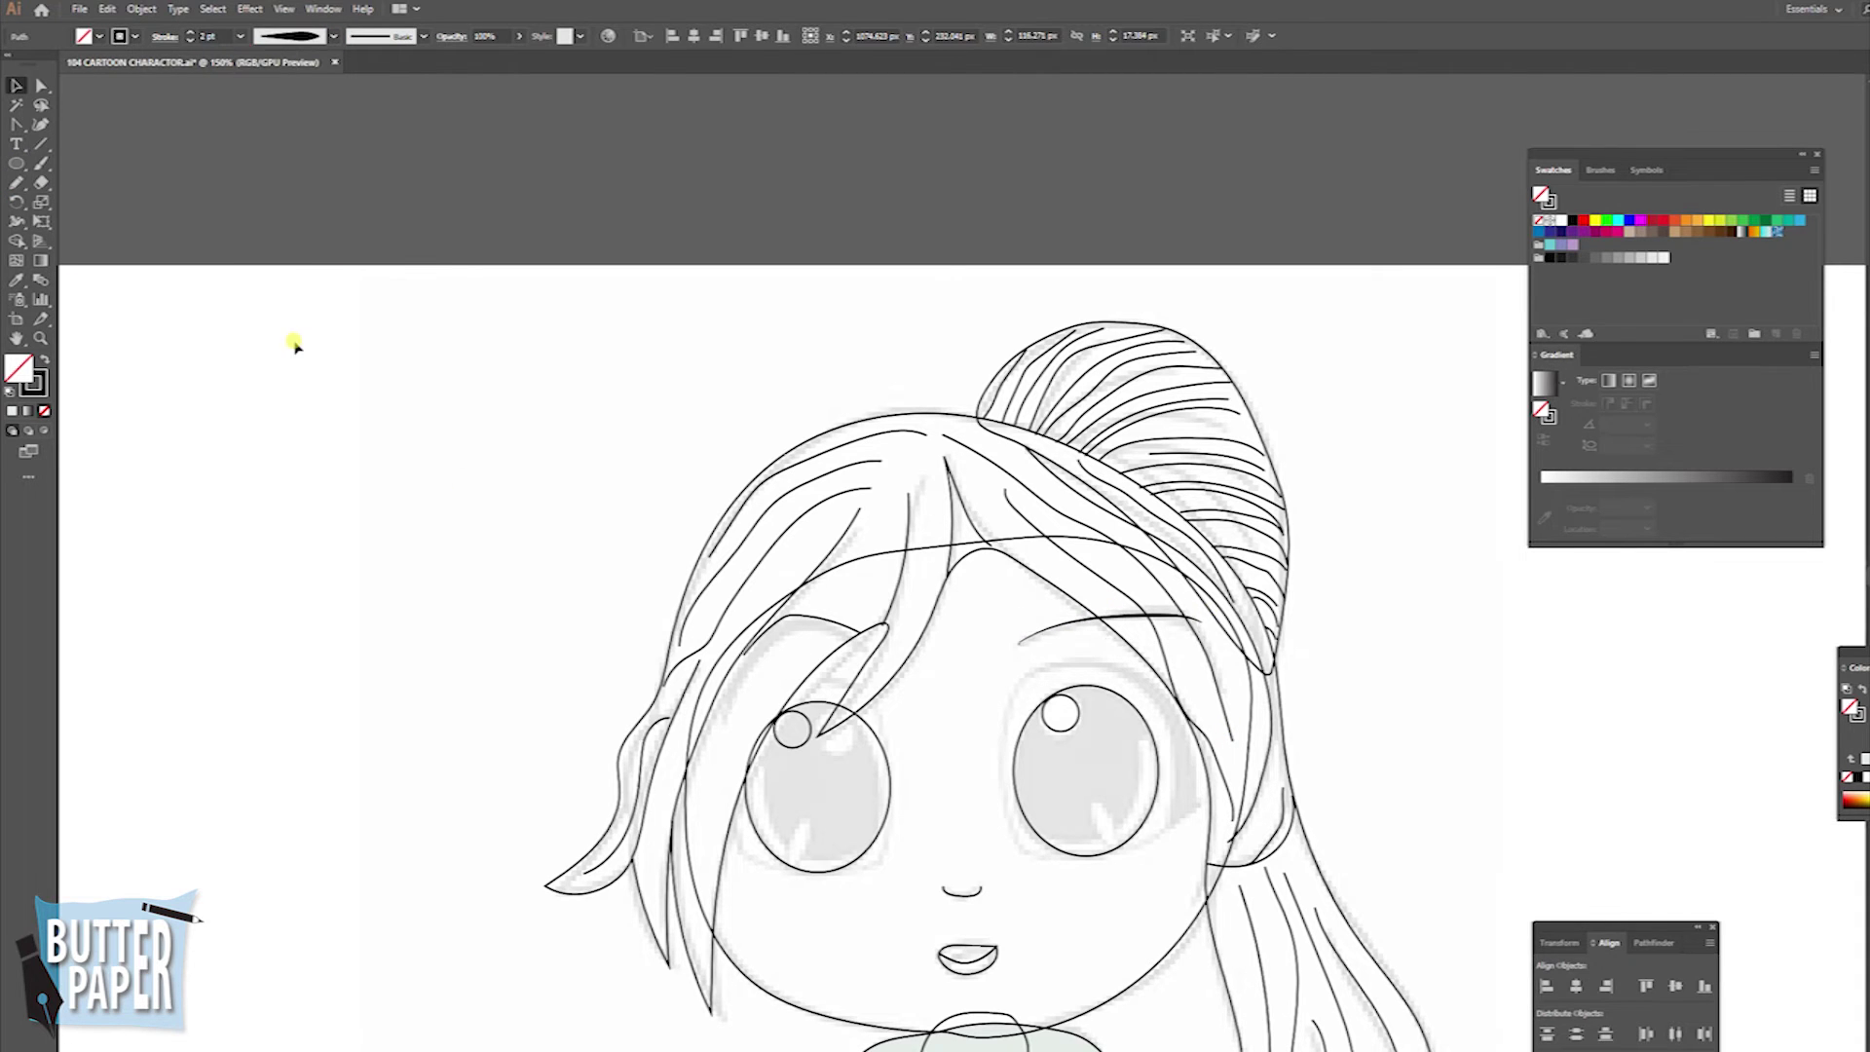
drag(925, 641, 743, 666)
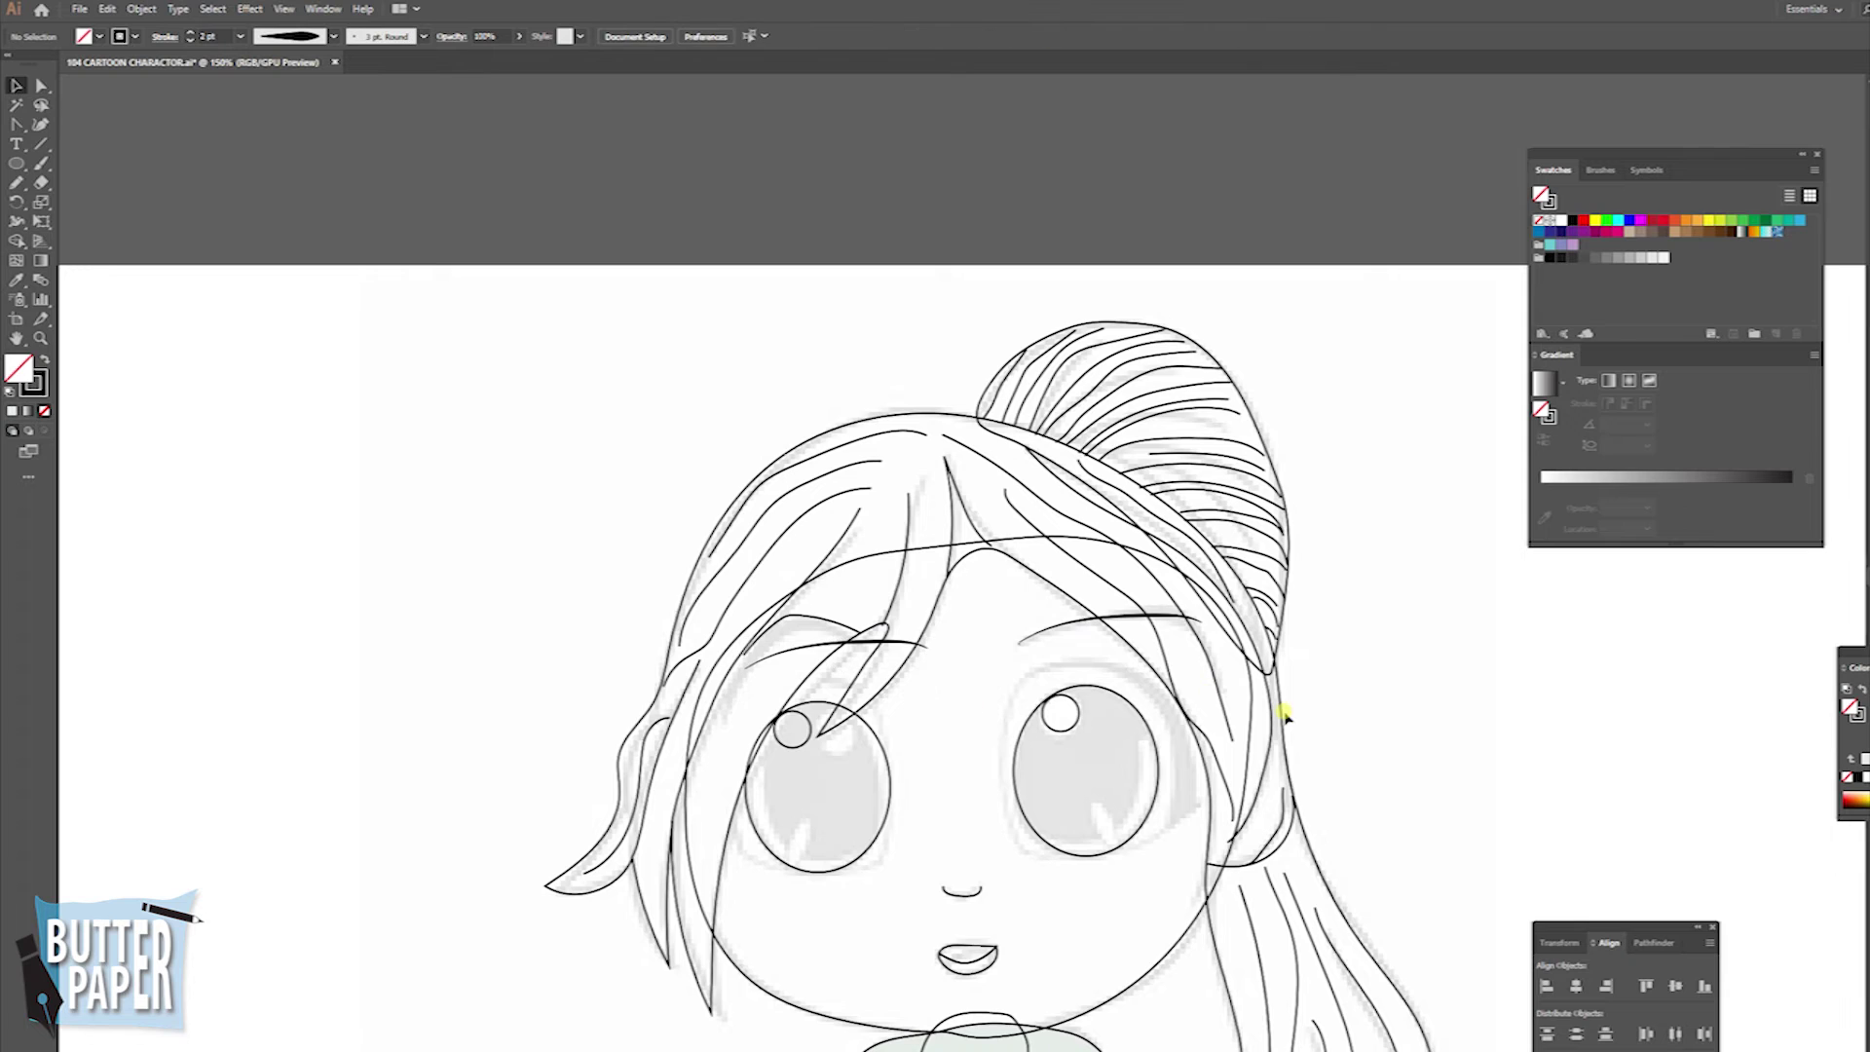
- Pencil closed outlines around both legs below the shorts
key(ctrl+0)
click(953, 671)
key(n)
drag(638, 422, 655, 513)
mouse_move(672, 590)
mouse_down()
mouse_move(730, 415)
mouse_move(835, 581)
mouse_move(851, 389)
mouse_move(742, 409)
mouse_up()
key(v)
click(156, 319)
- Outline both feet as small shoes and zoom out to view the whole character
key(n)
drag(645, 584, 693, 640)
drag(671, 575, 792, 581)
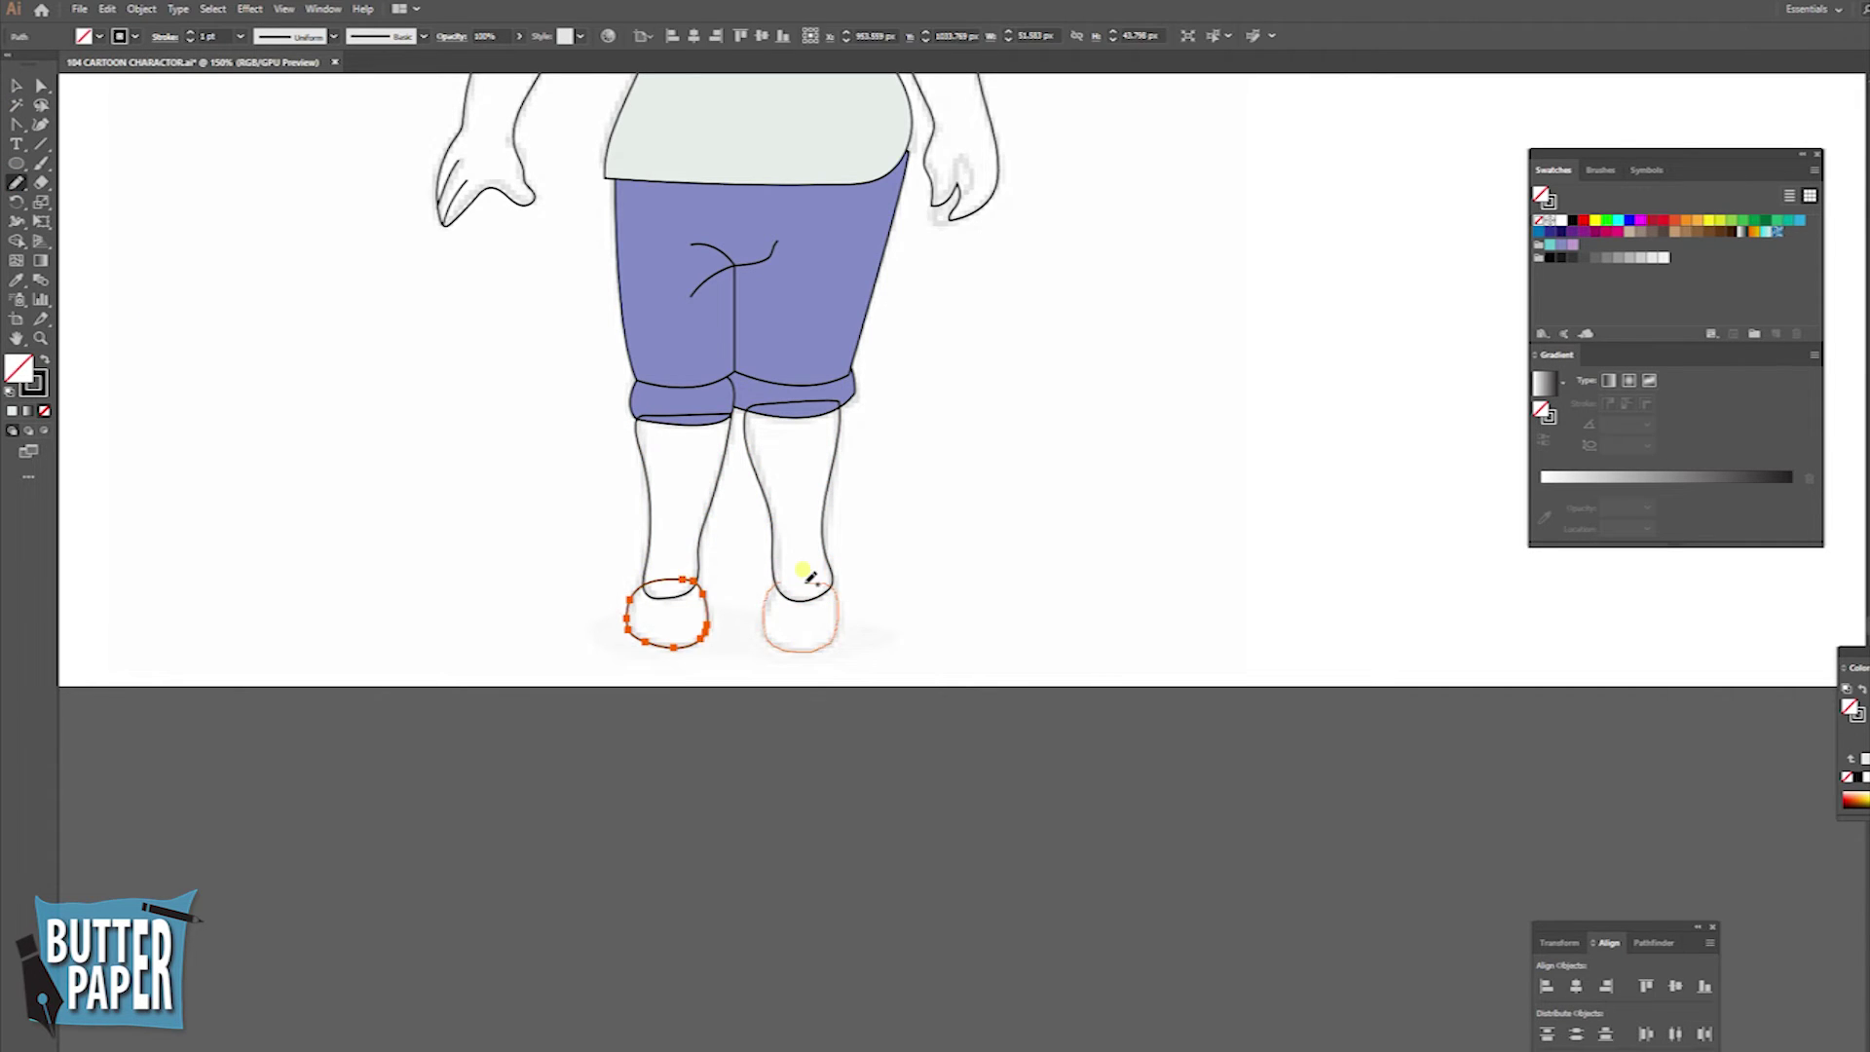
key(v)
click(133, 304)
key(z)
alt+click(1139, 579)
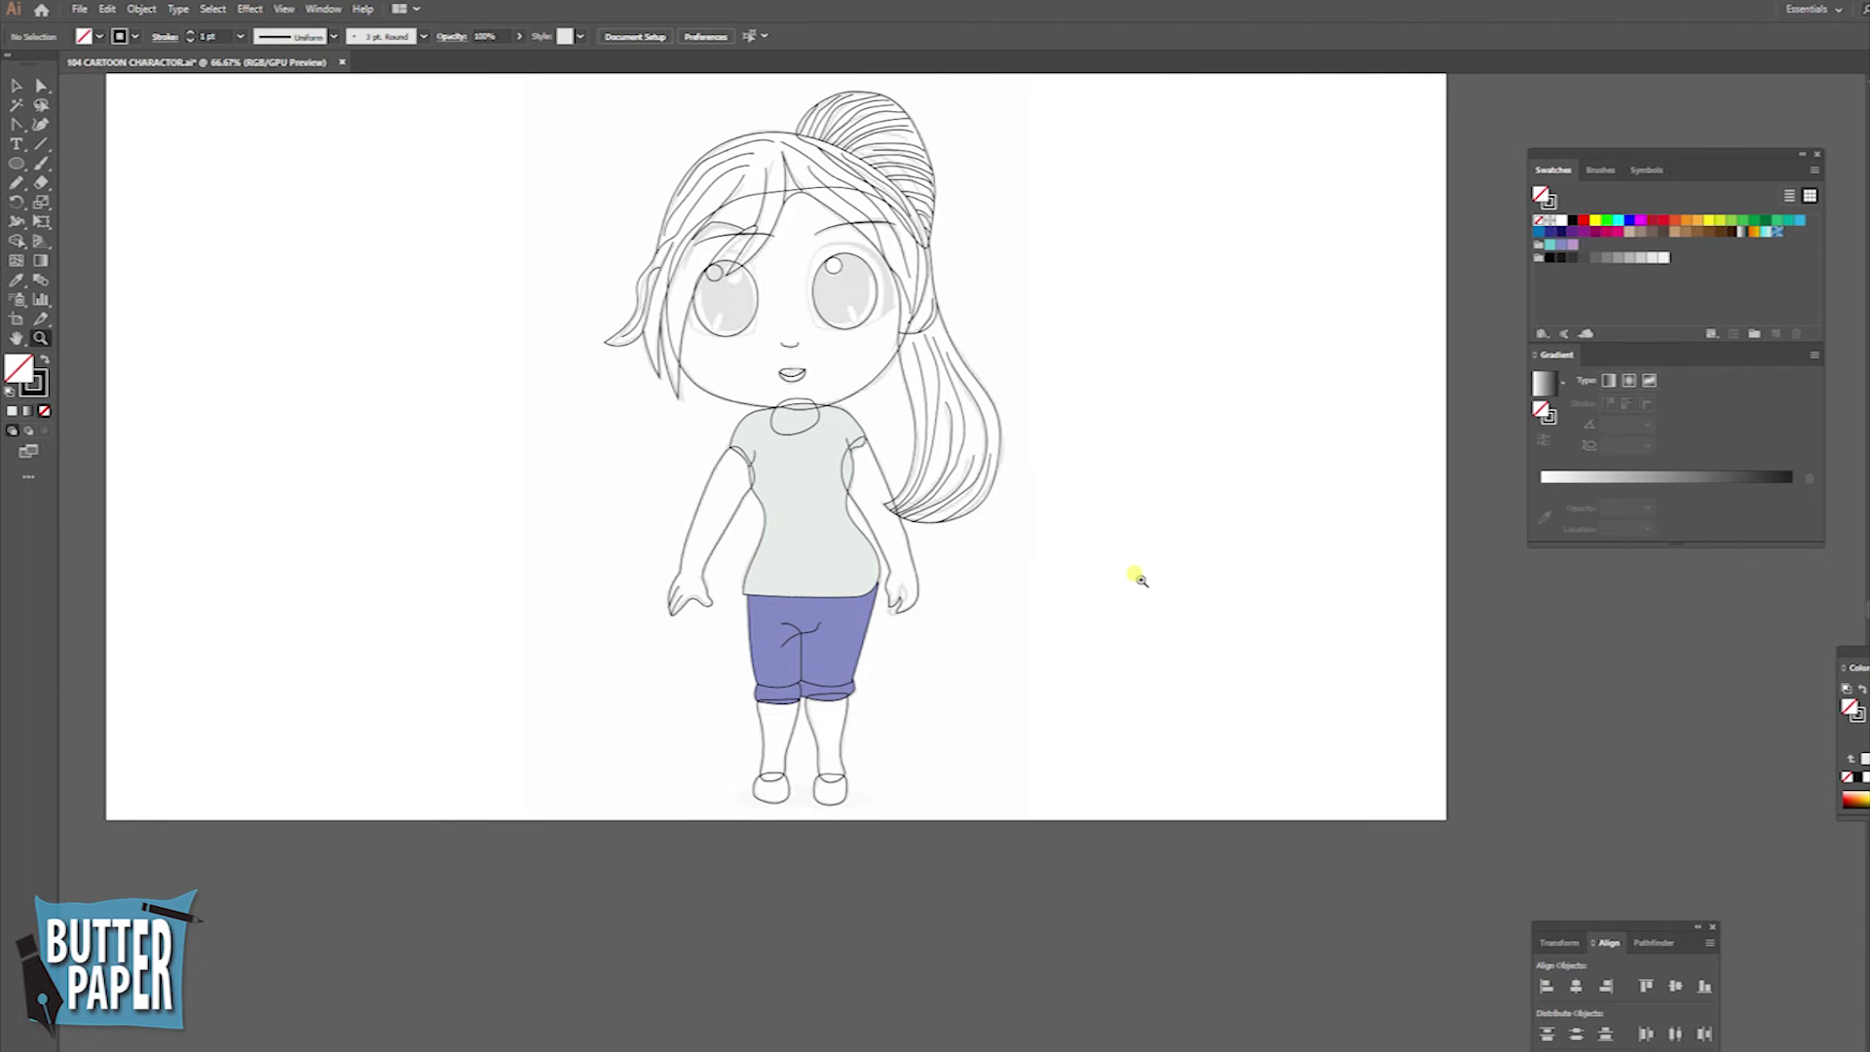
- Give the head a gradient fill running from a tan stop to a pale orange stop
click(15, 88)
click(884, 367)
click(1679, 477)
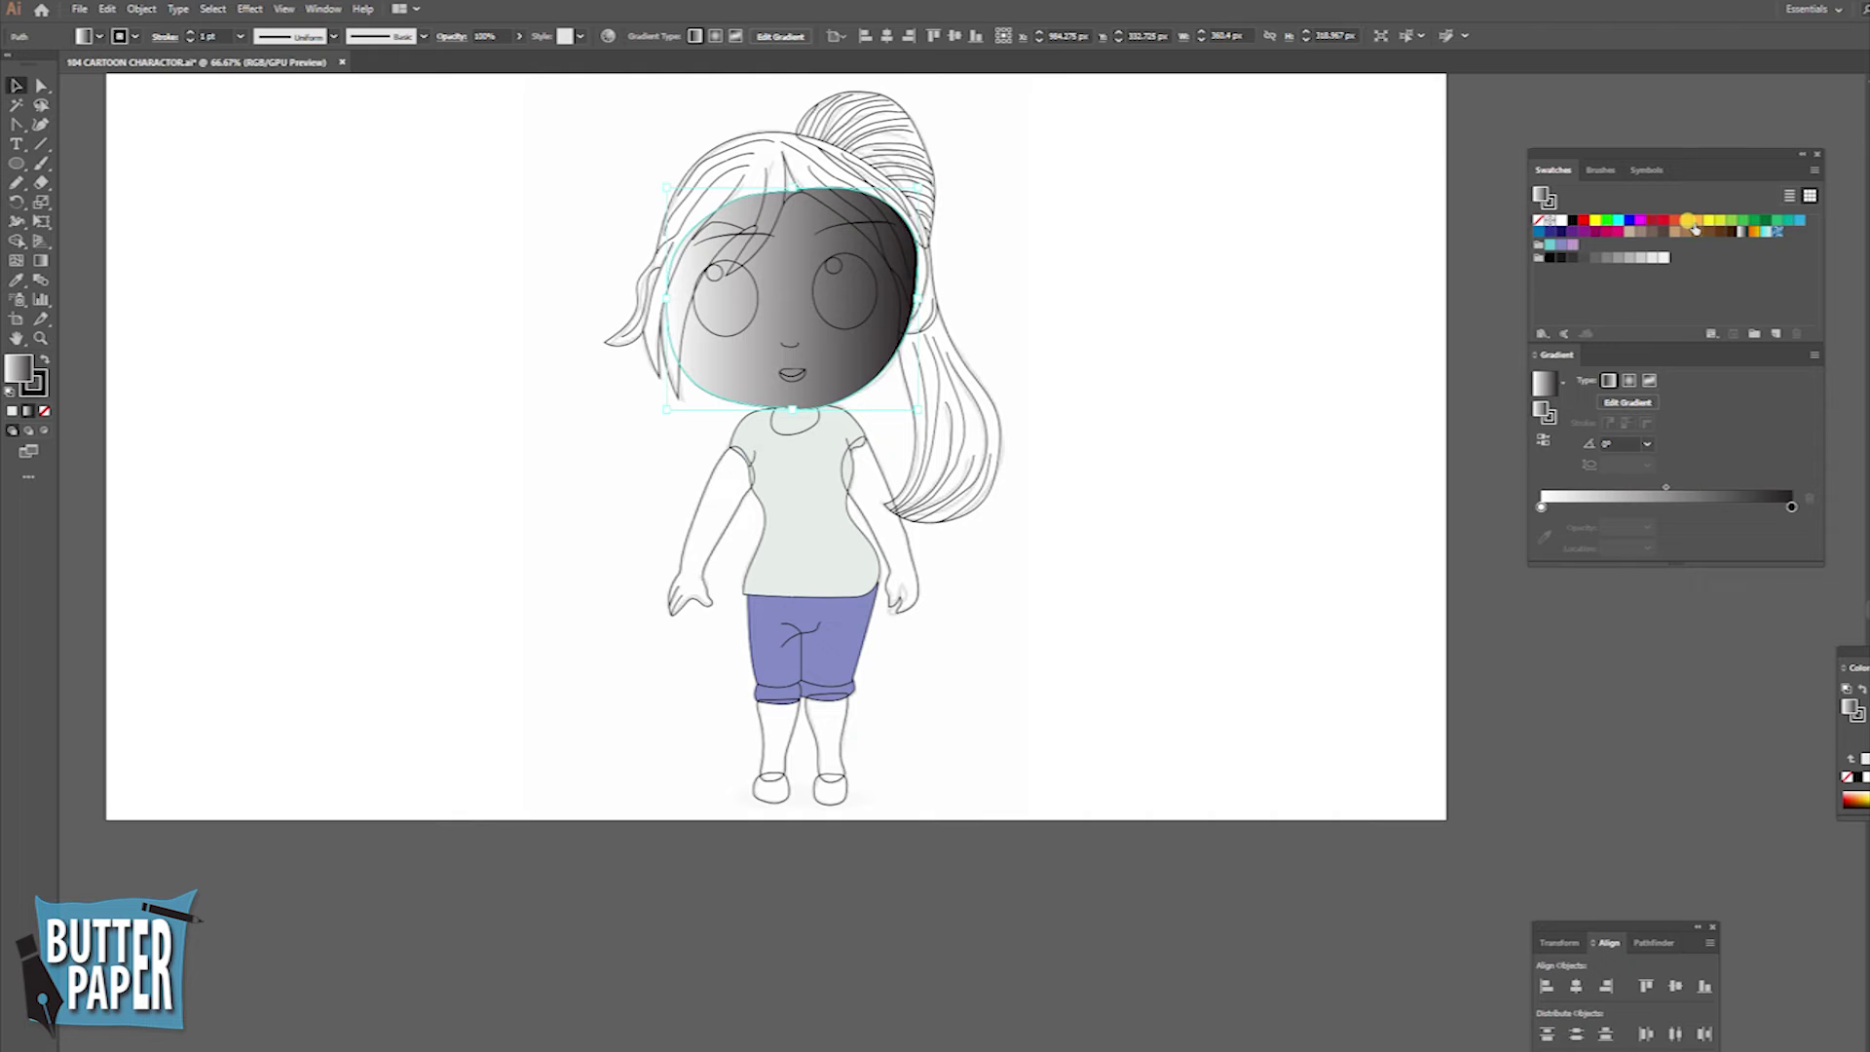
drag(1689, 221, 1790, 484)
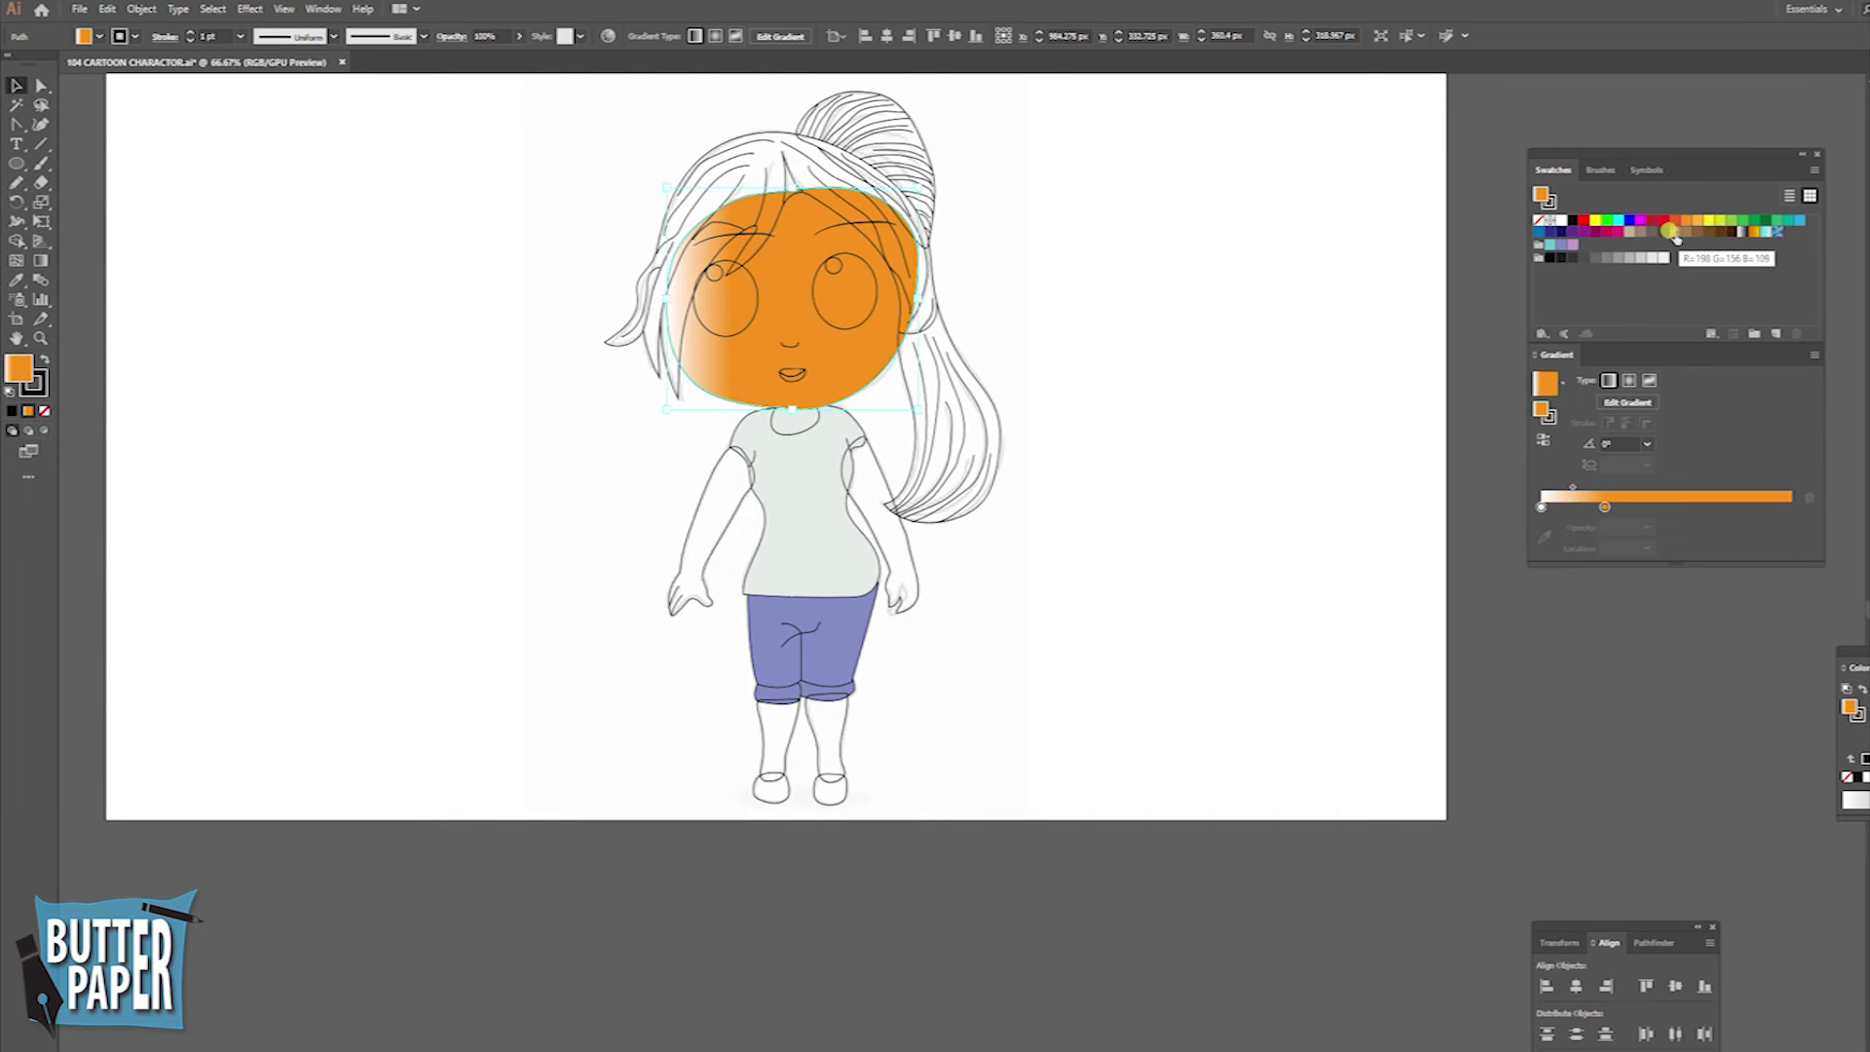
mouse_move(1673, 235)
mouse_down()
mouse_move(1541, 505)
mouse_move(1808, 508)
mouse_up()
drag(1572, 506, 1541, 506)
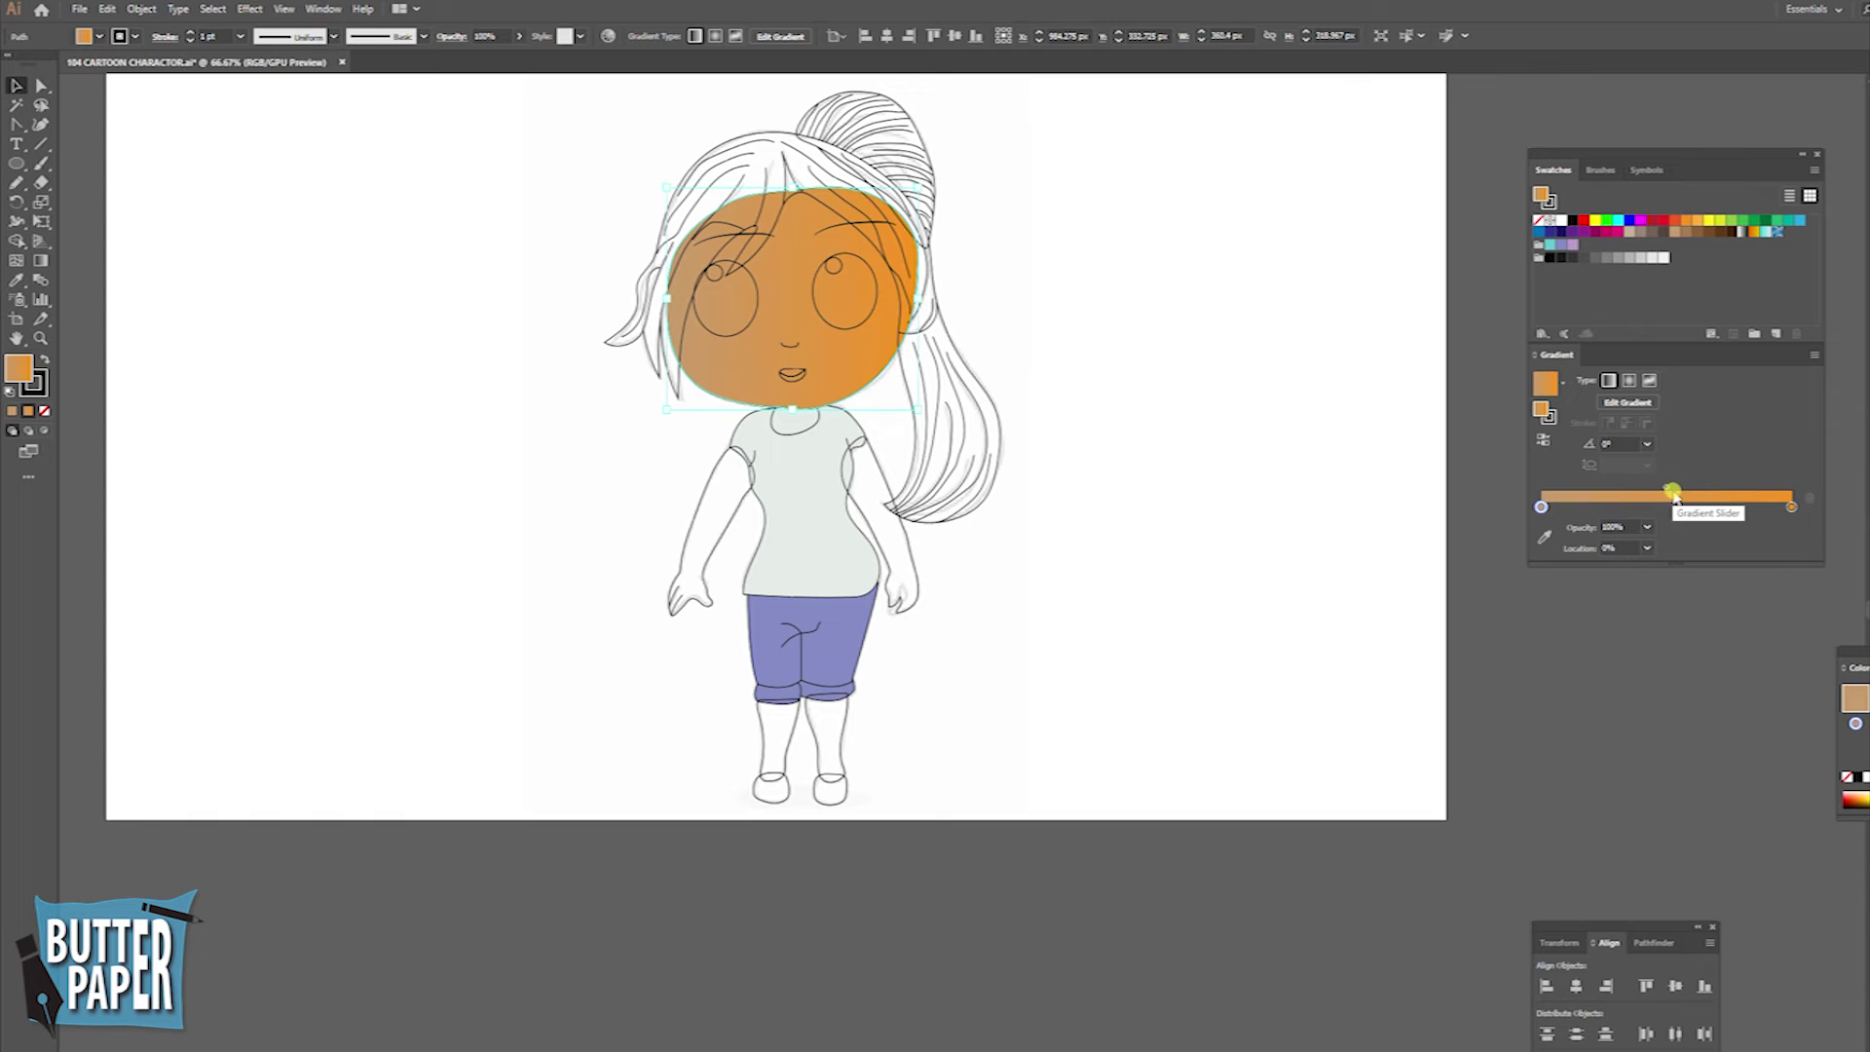
click(1792, 506)
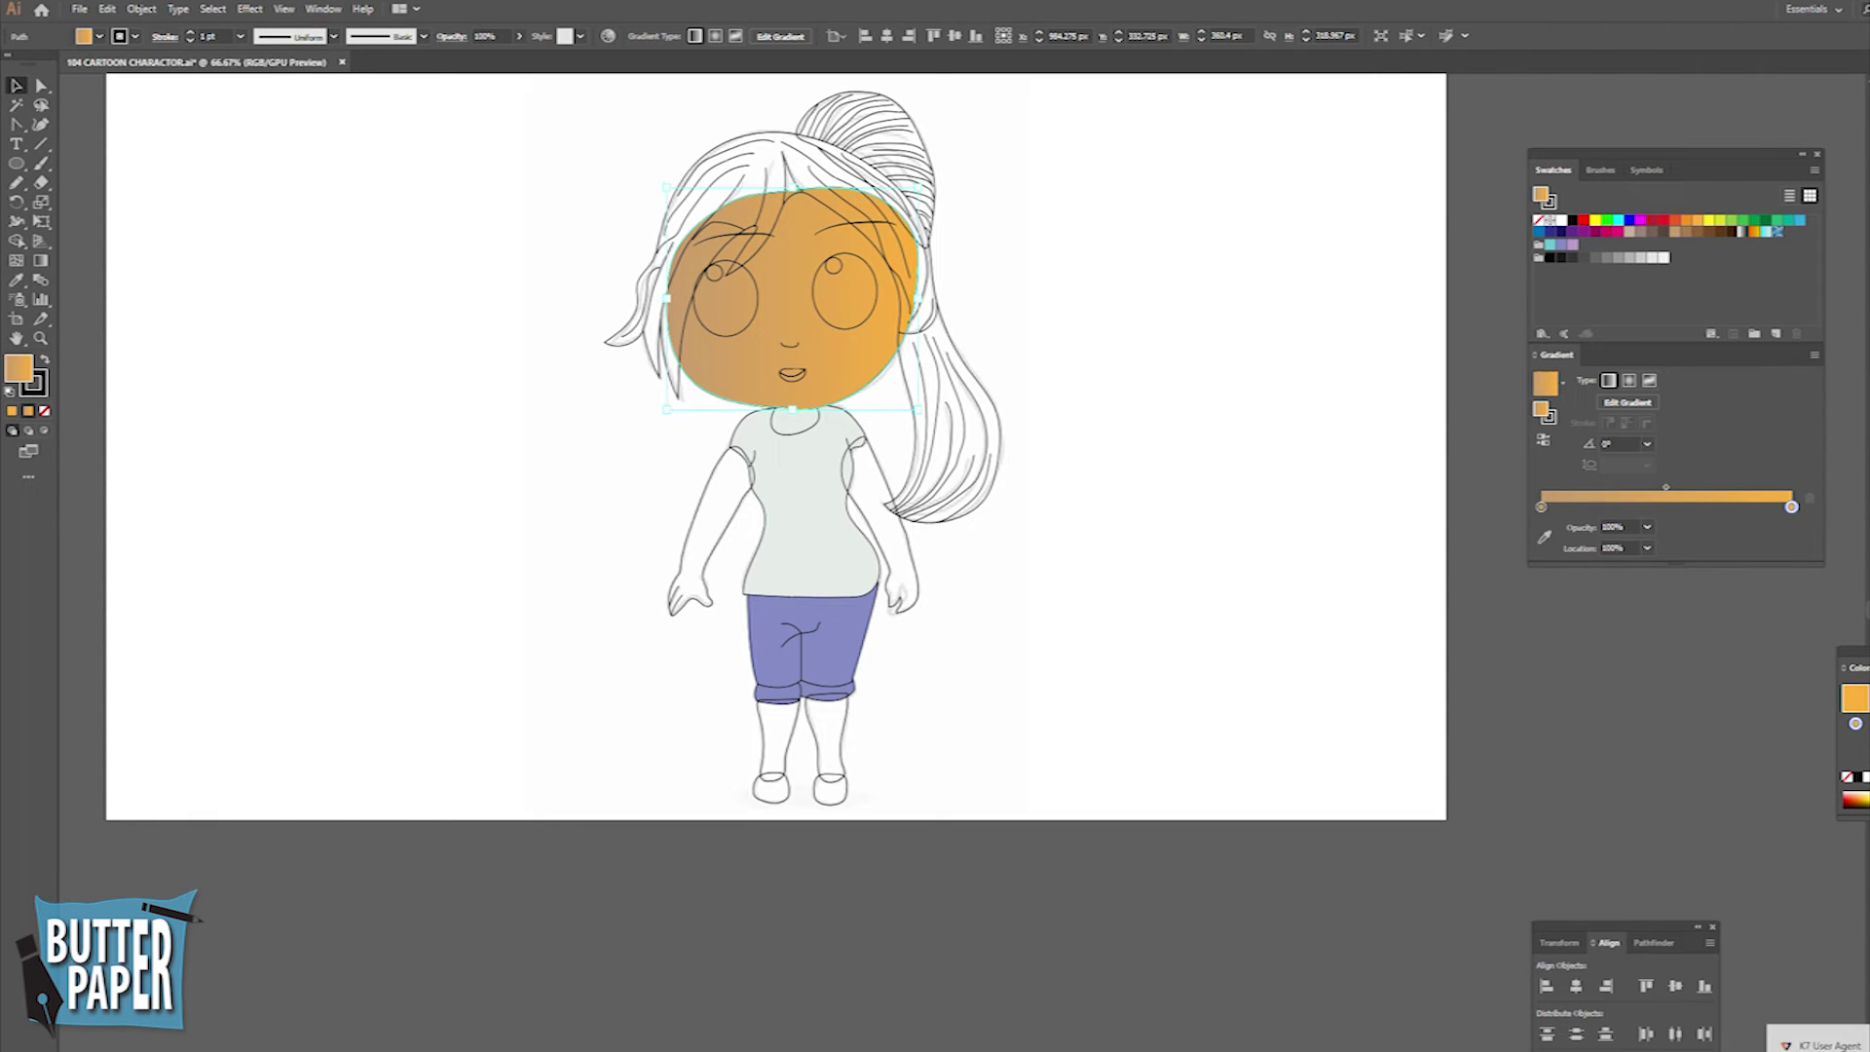
click(1855, 798)
click(1539, 507)
click(1855, 800)
- Fill the right eye black and add a white highlight to it
click(1173, 703)
click(855, 292)
drag(824, 255, 844, 275)
click(716, 324)
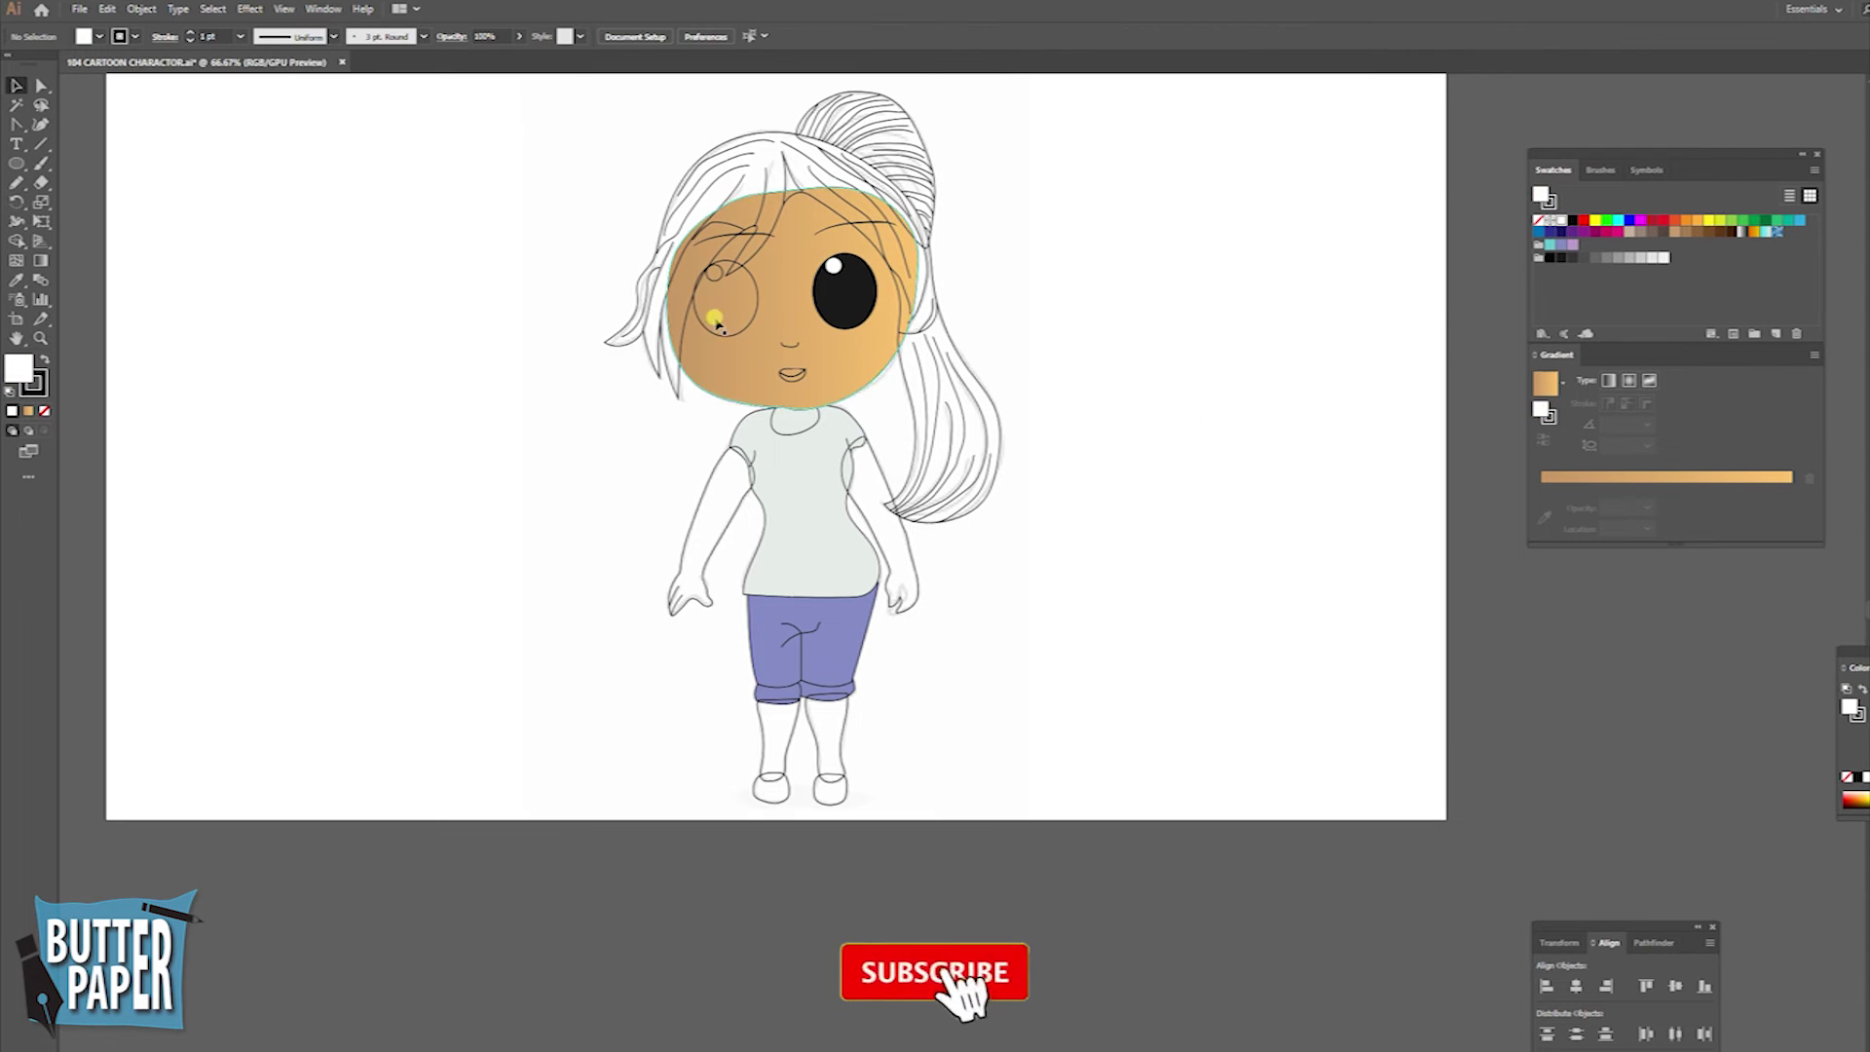
- Fill the left eye black and eyedropper the face's skin gradient onto both arms
key(shift+x)
click(1183, 404)
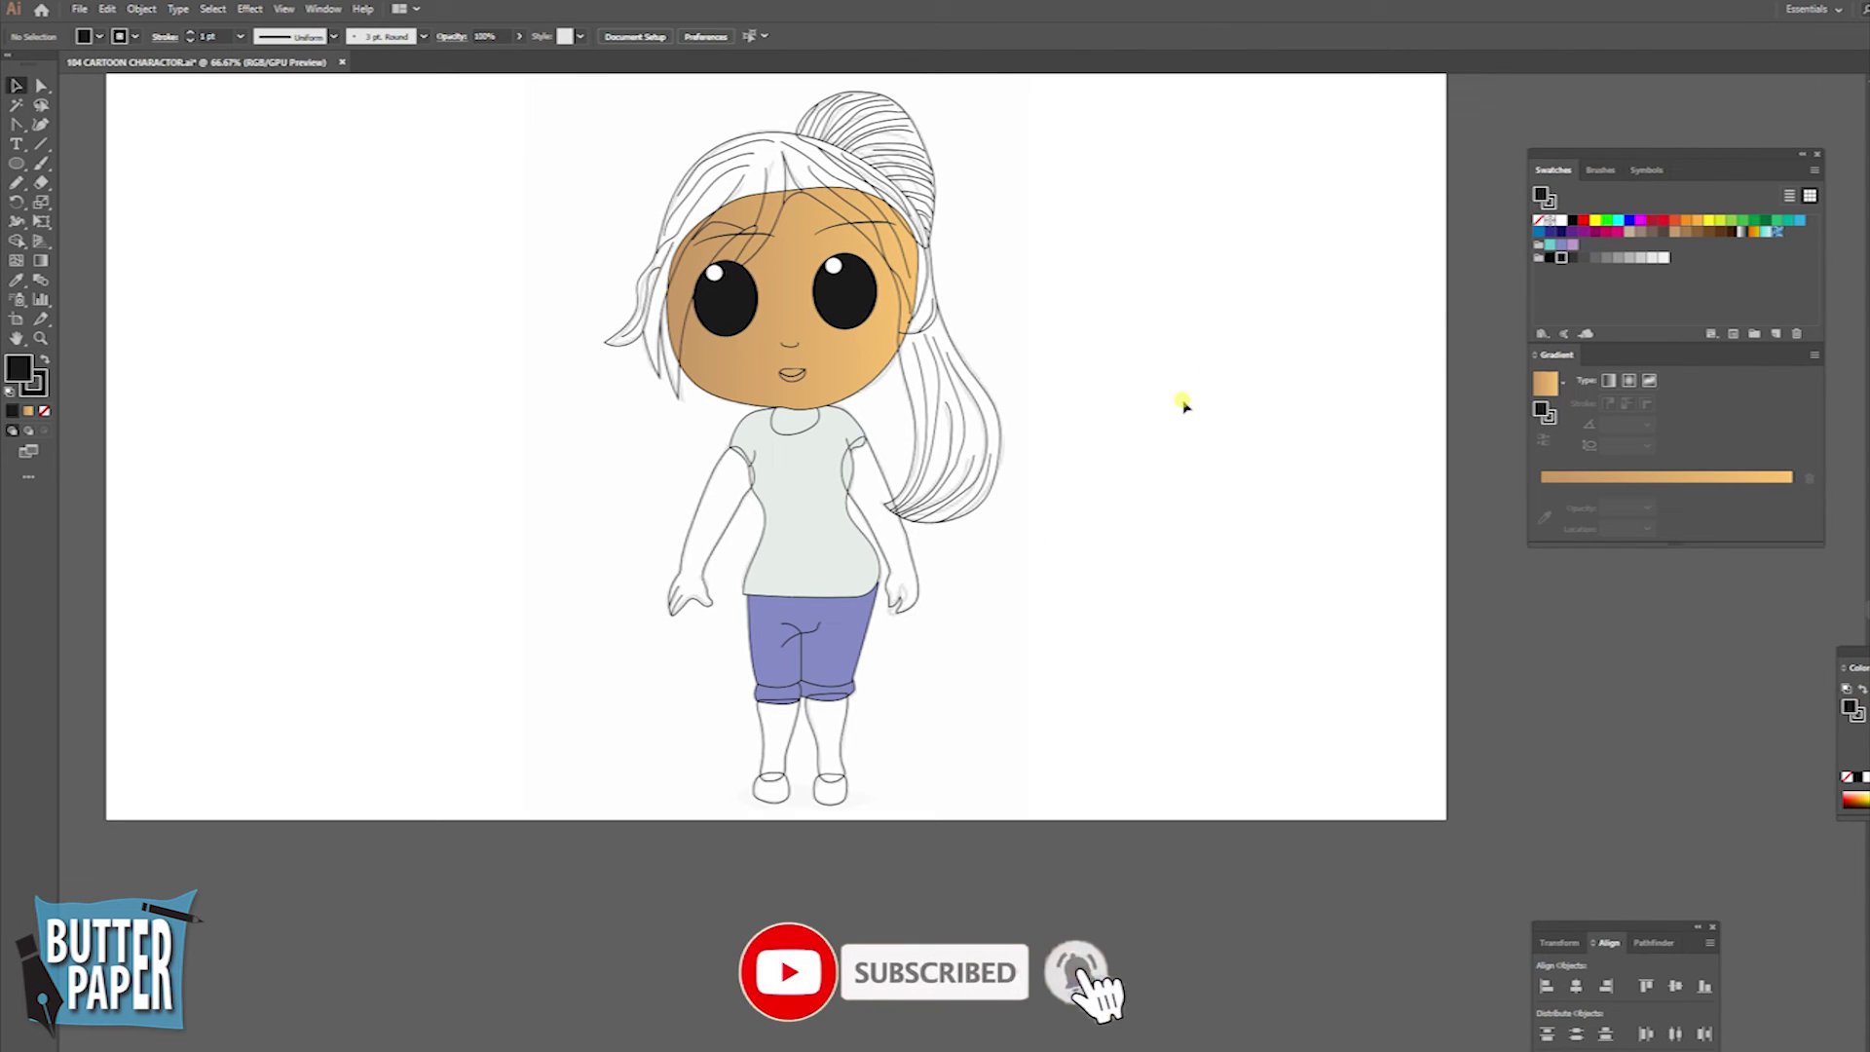
click(939, 570)
shift+click(685, 526)
key(i)
click(787, 257)
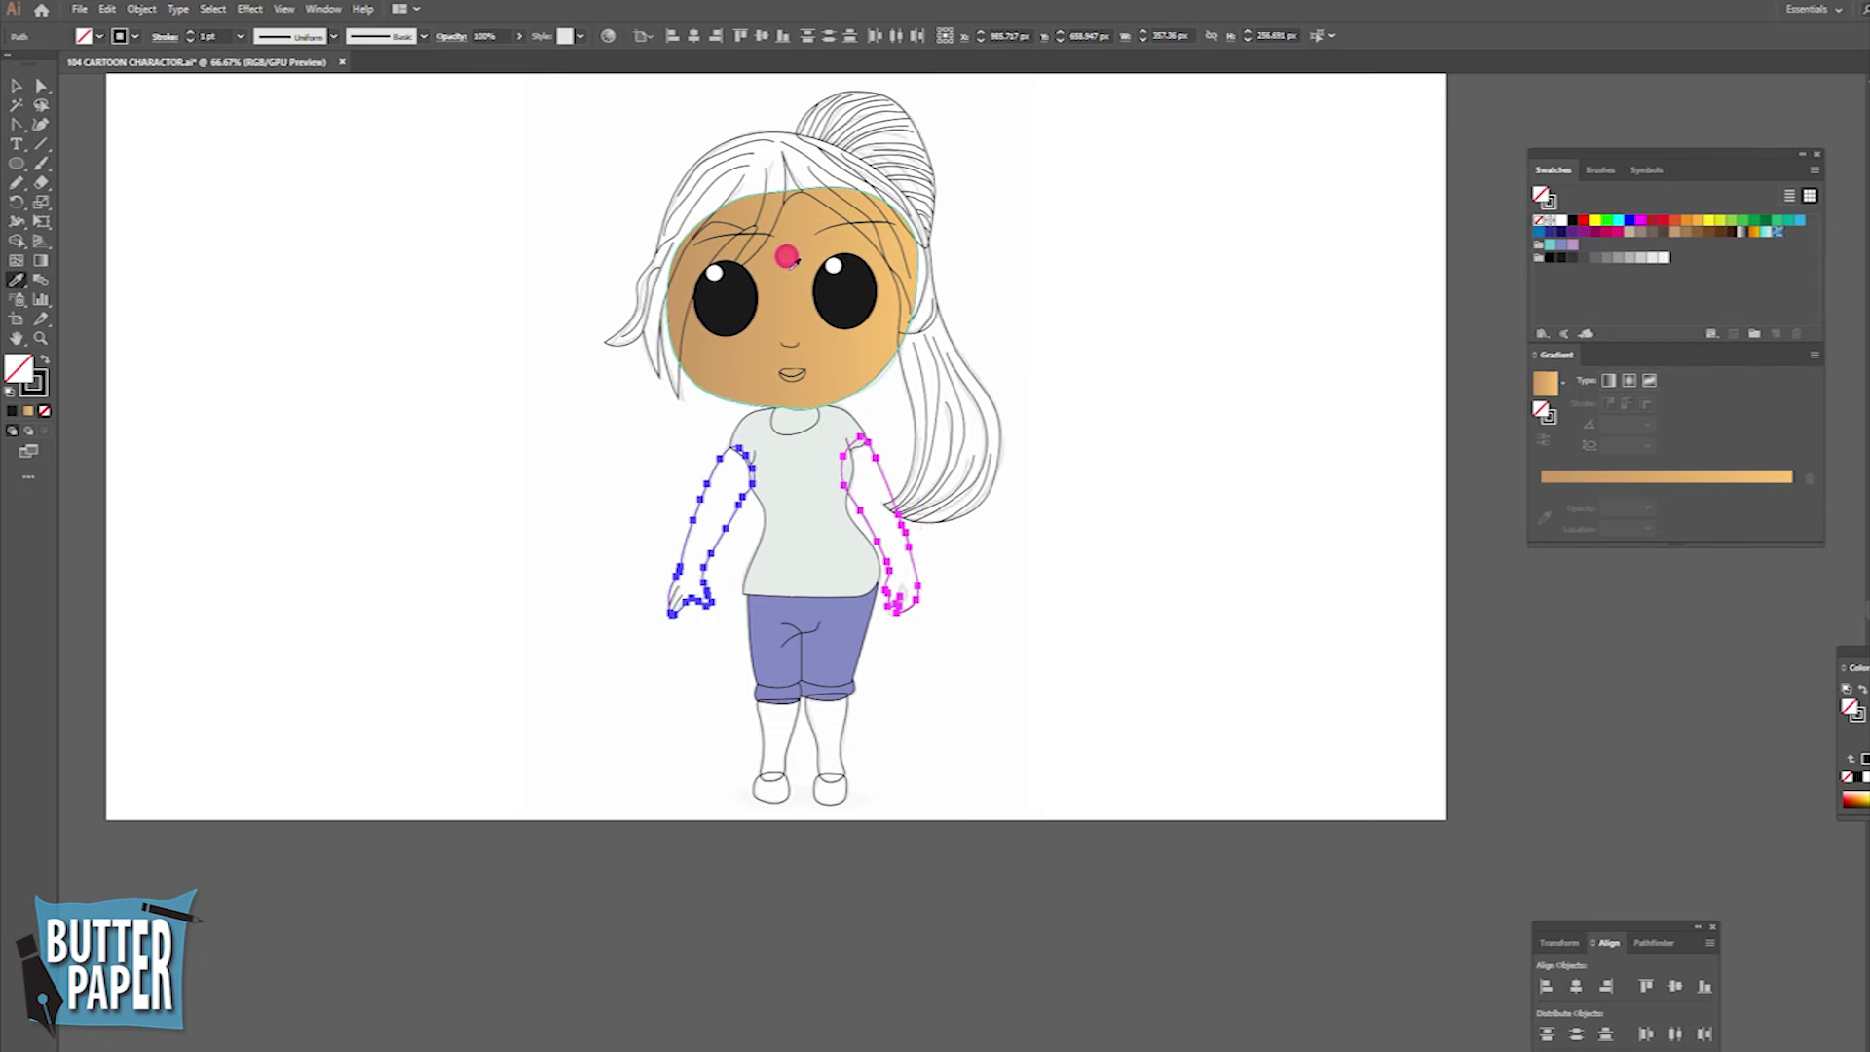
key(v)
- Apply the same skin gradient to both legs
click(1076, 829)
shift+click(785, 748)
click(28, 410)
click(1017, 588)
- Lighten the face gradient to peach-orange by adding stops and removing the 17.73% stop
click(910, 350)
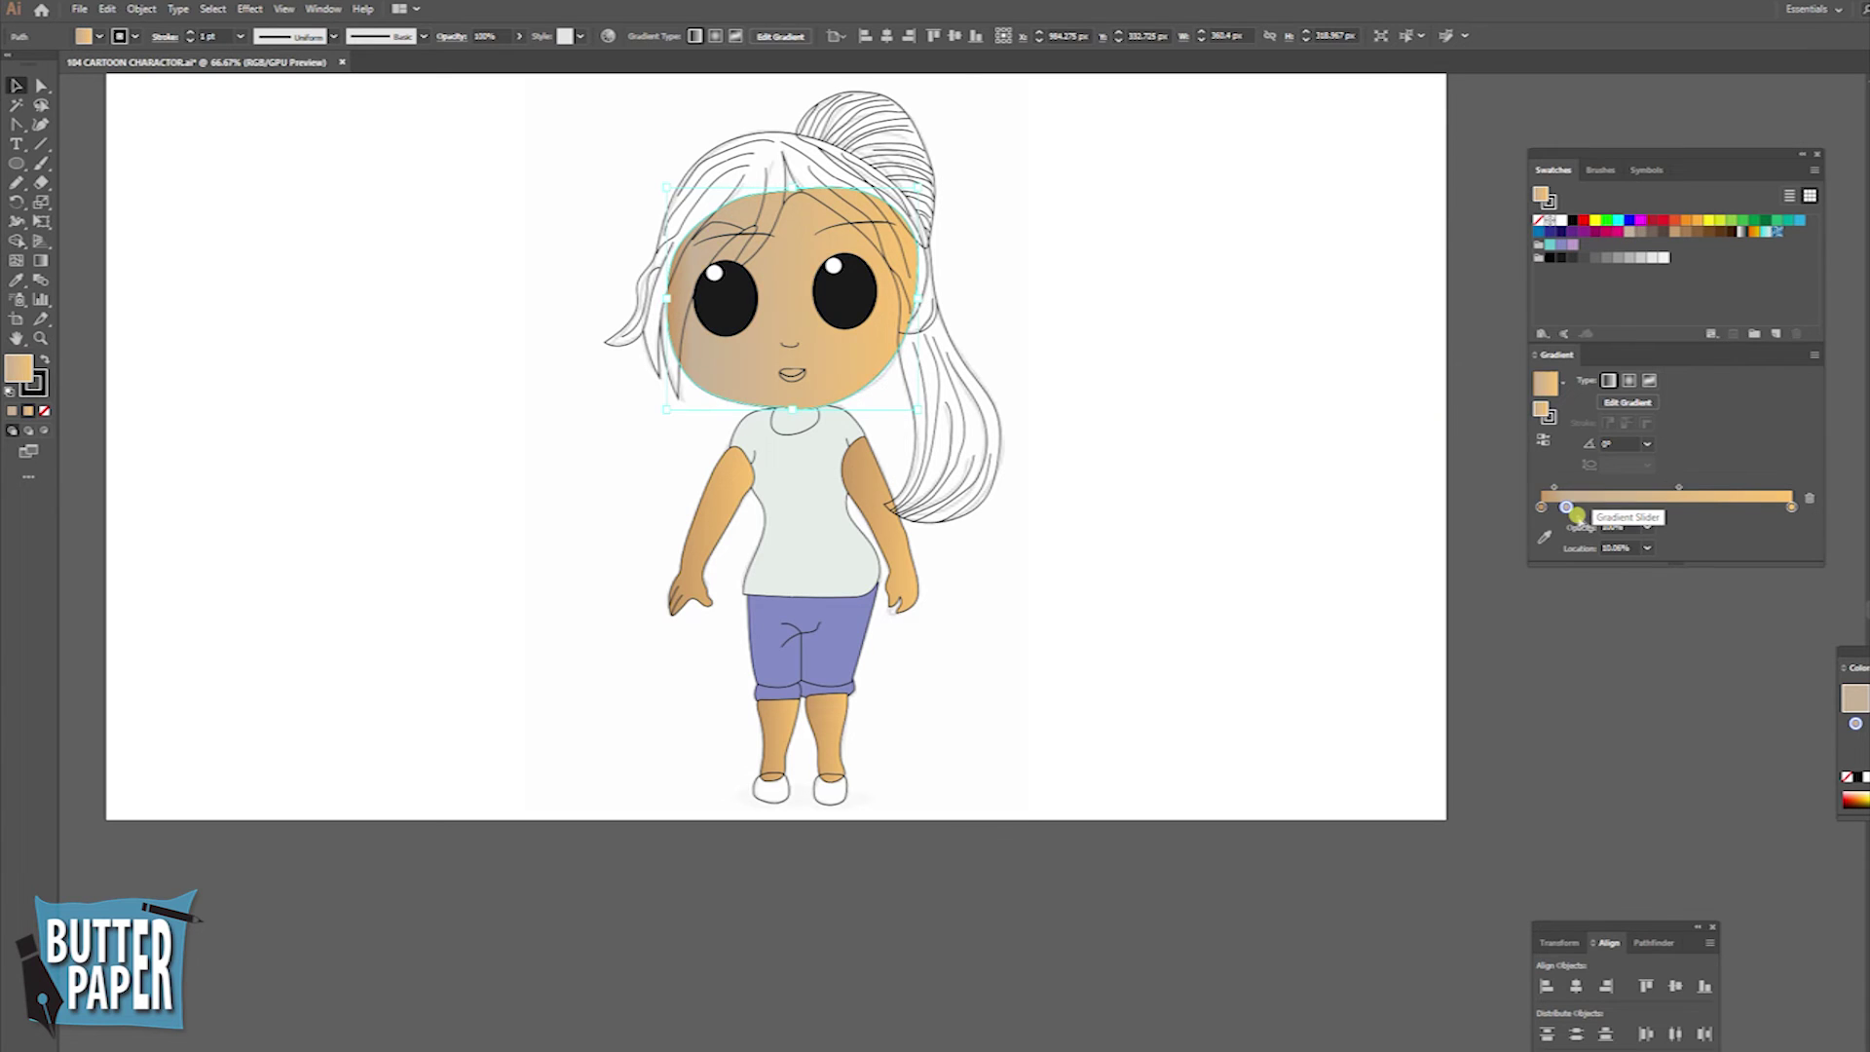
mouse_move(1567, 506)
mouse_down()
mouse_move(1704, 508)
mouse_move(1728, 535)
mouse_up()
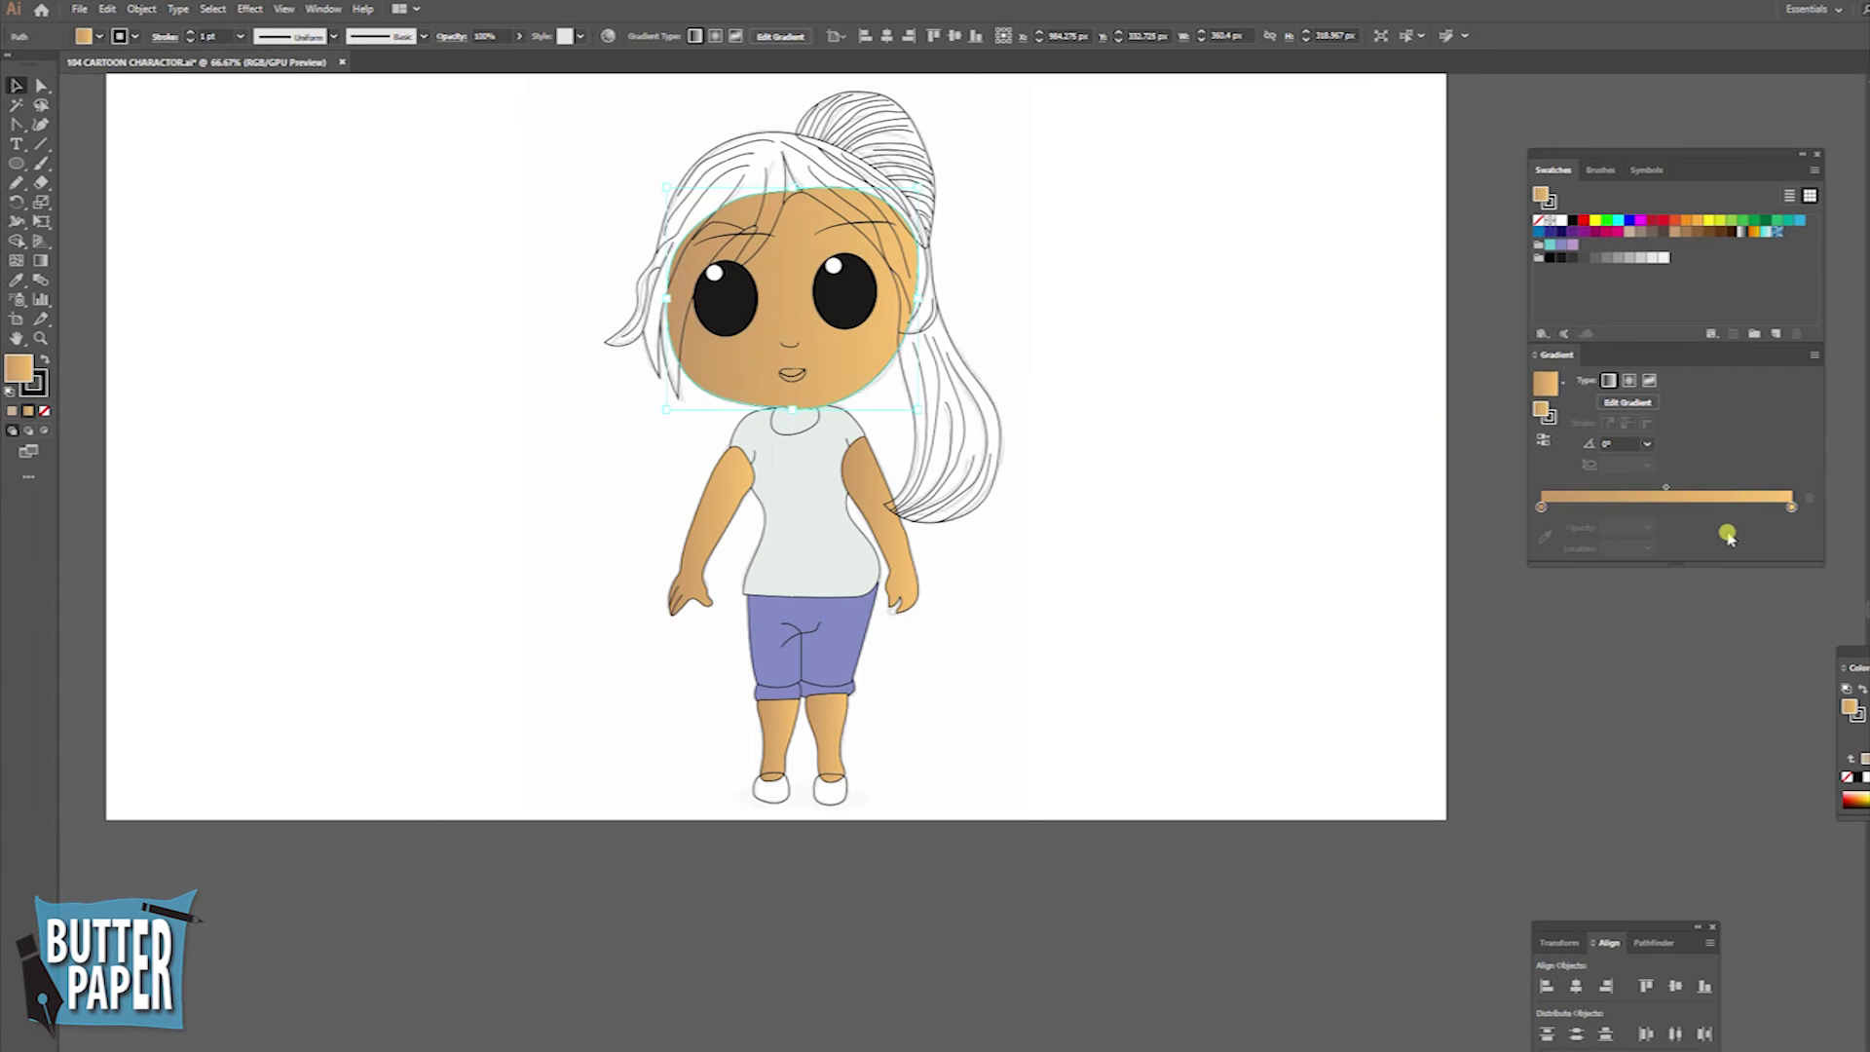
click(1585, 504)
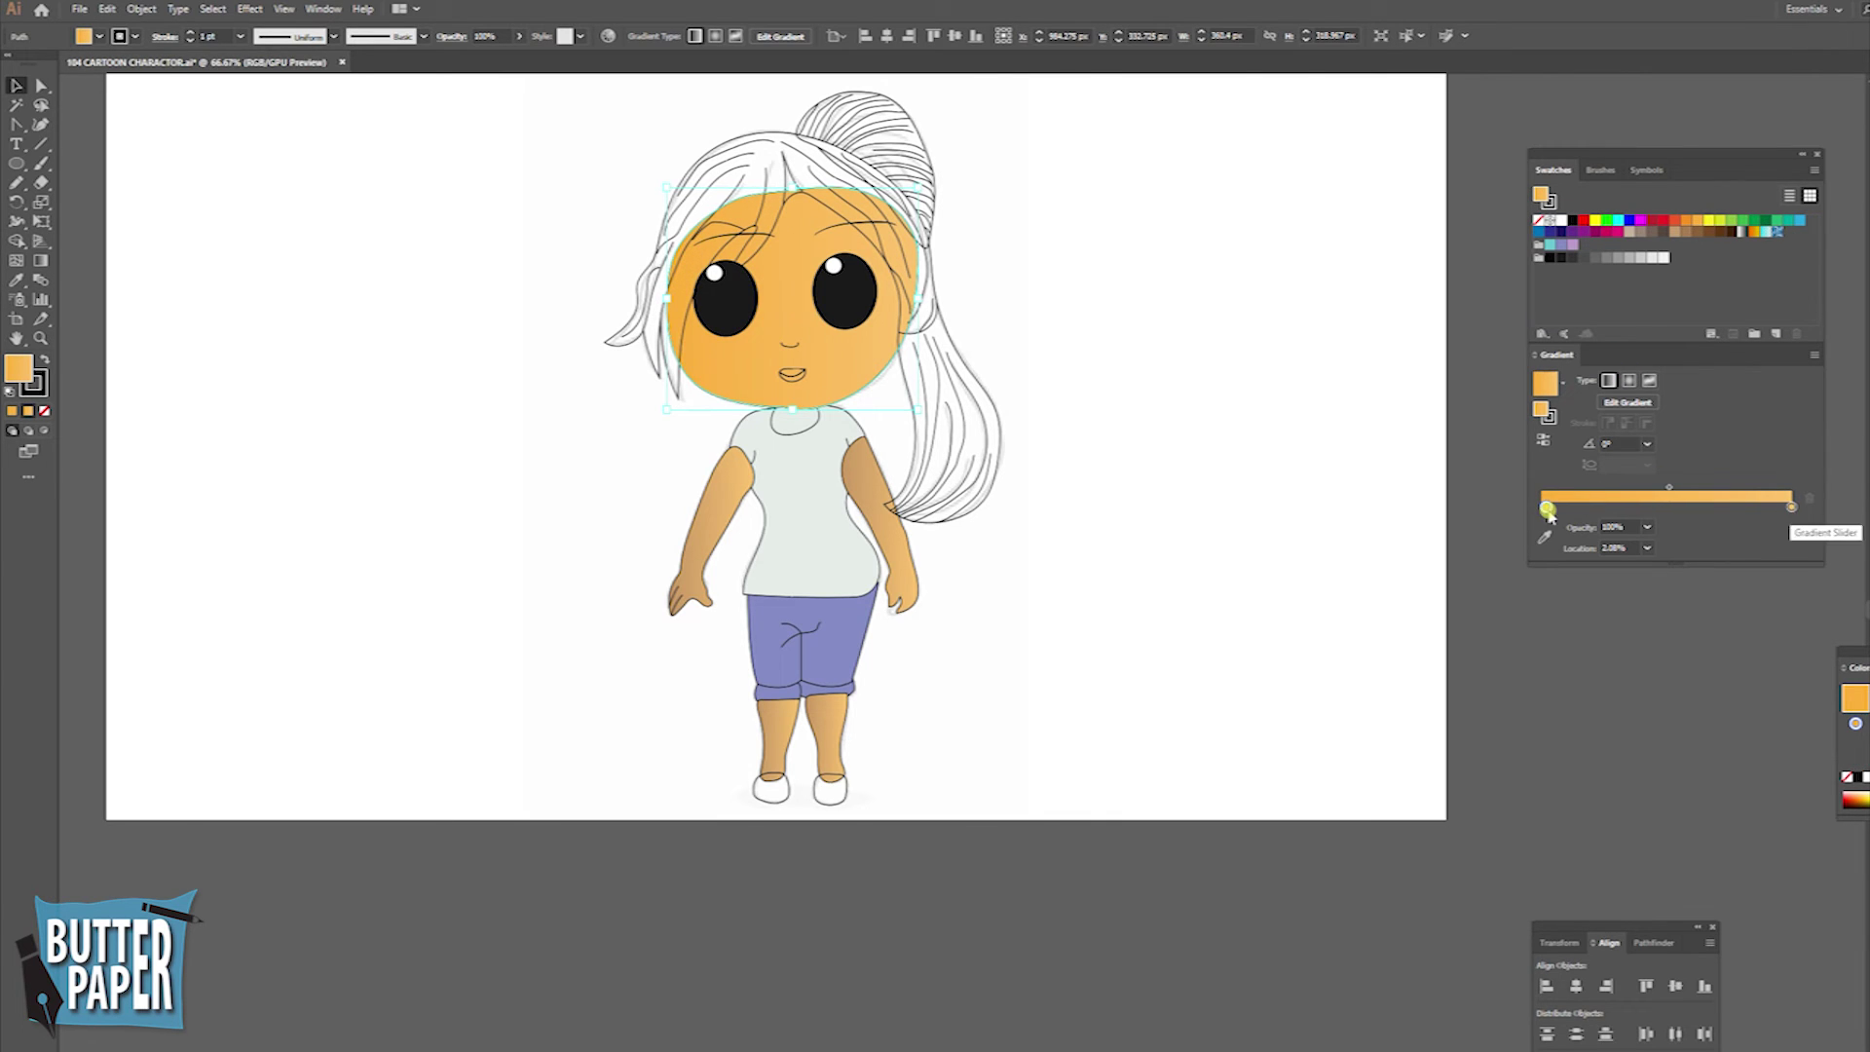
click(1808, 498)
click(1301, 666)
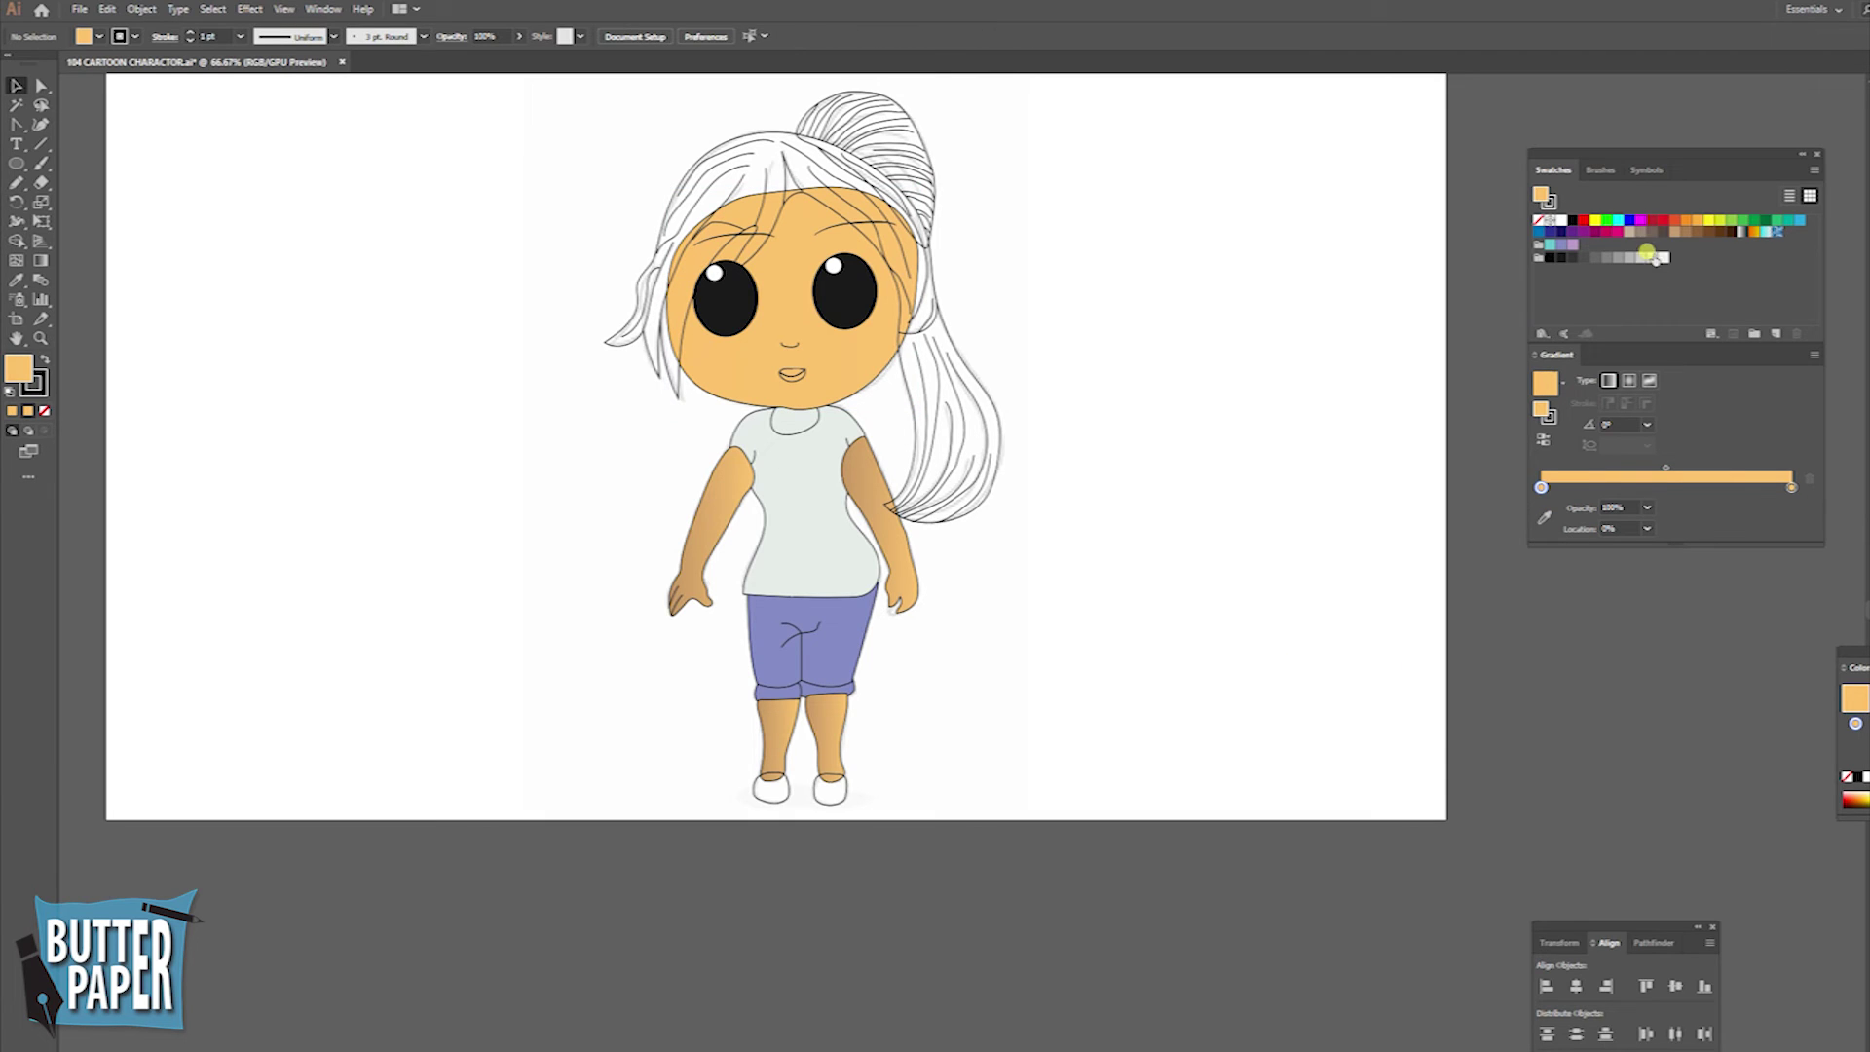
- Try a pink stop at about 36% in the face gradient, then remove it
click(876, 353)
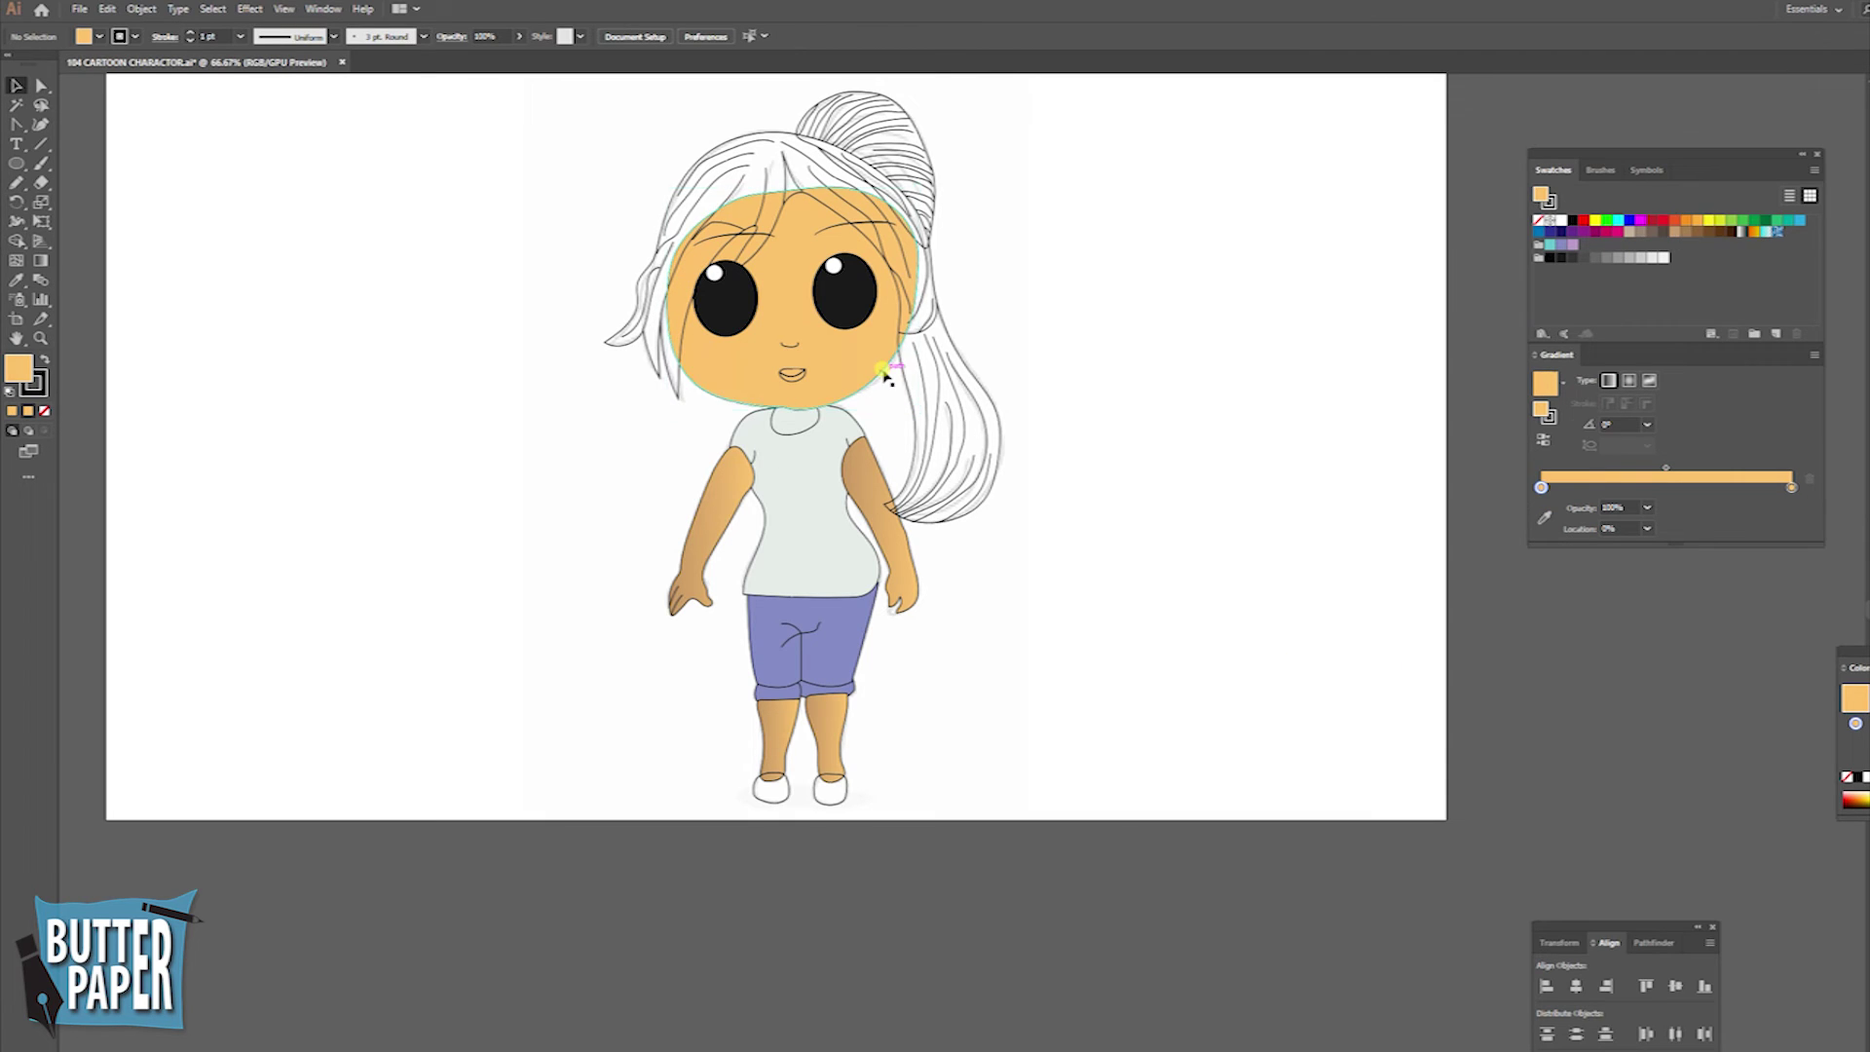
click(1702, 502)
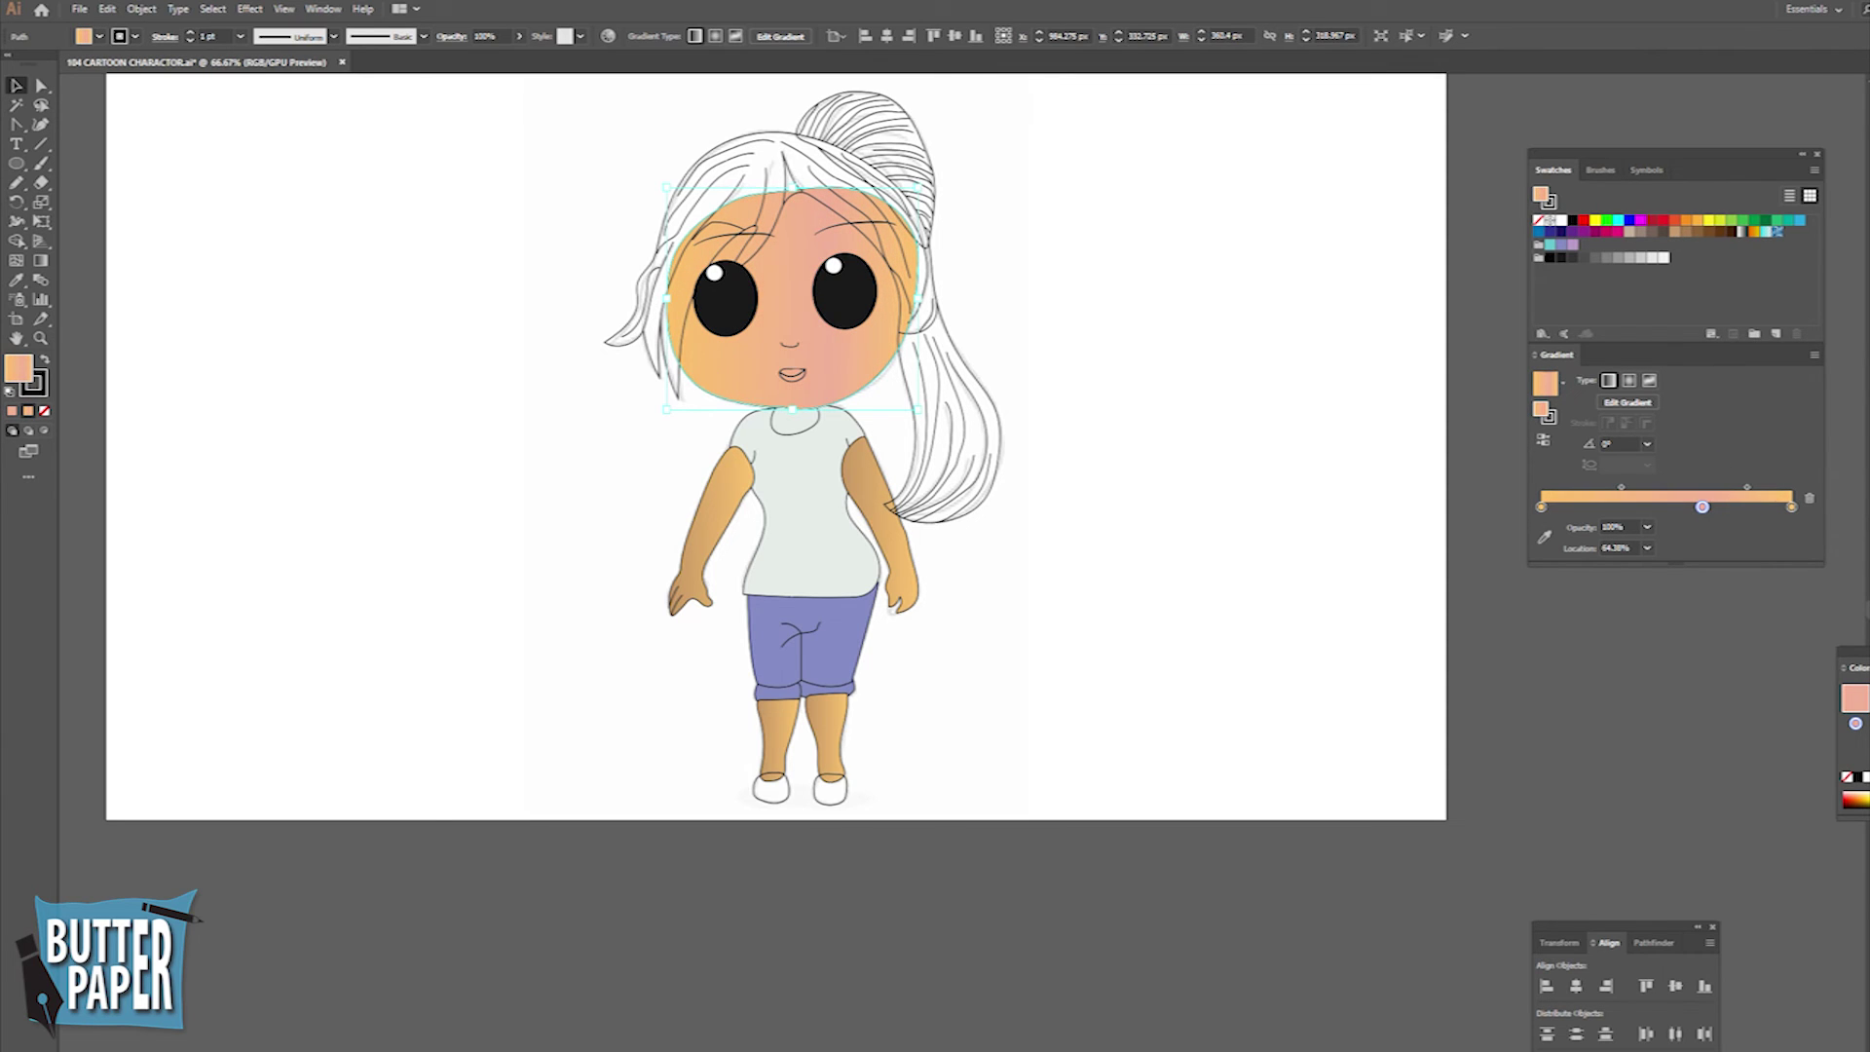
drag(1702, 506, 1666, 506)
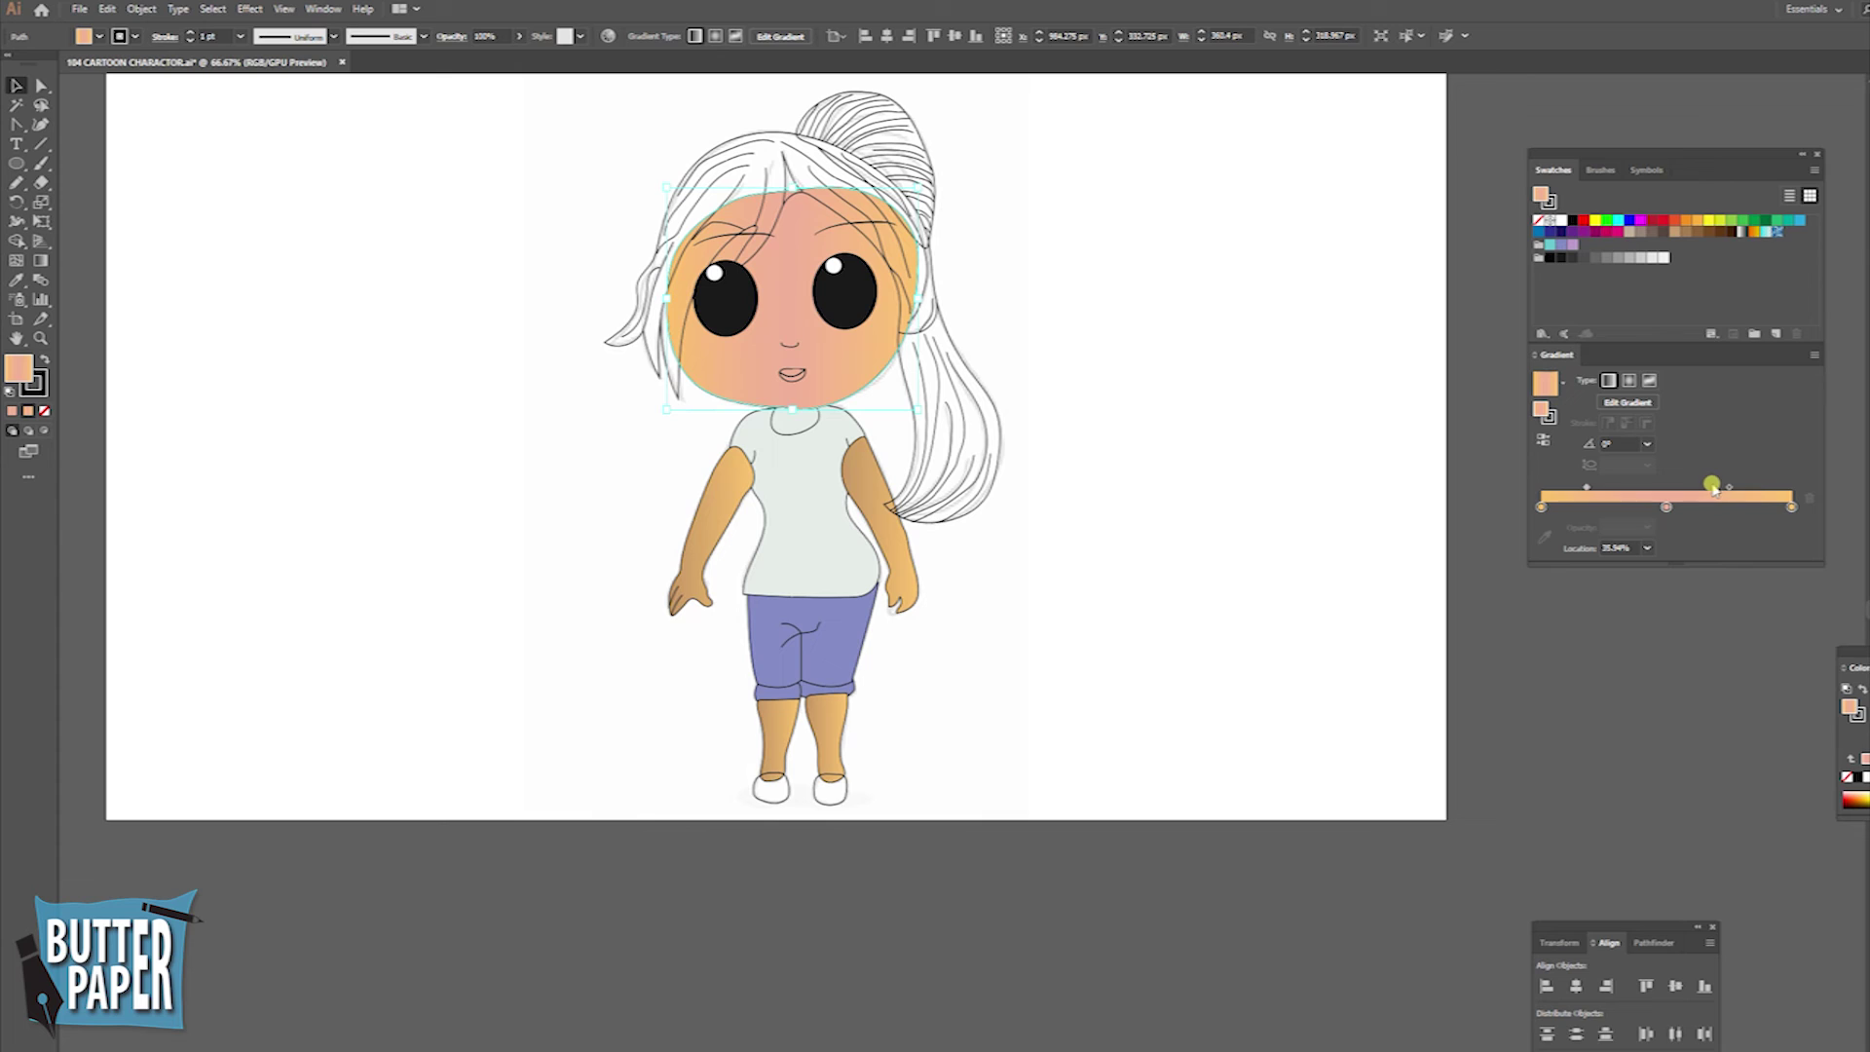
drag(1728, 487, 1643, 487)
drag(1666, 506, 1666, 565)
click(1299, 654)
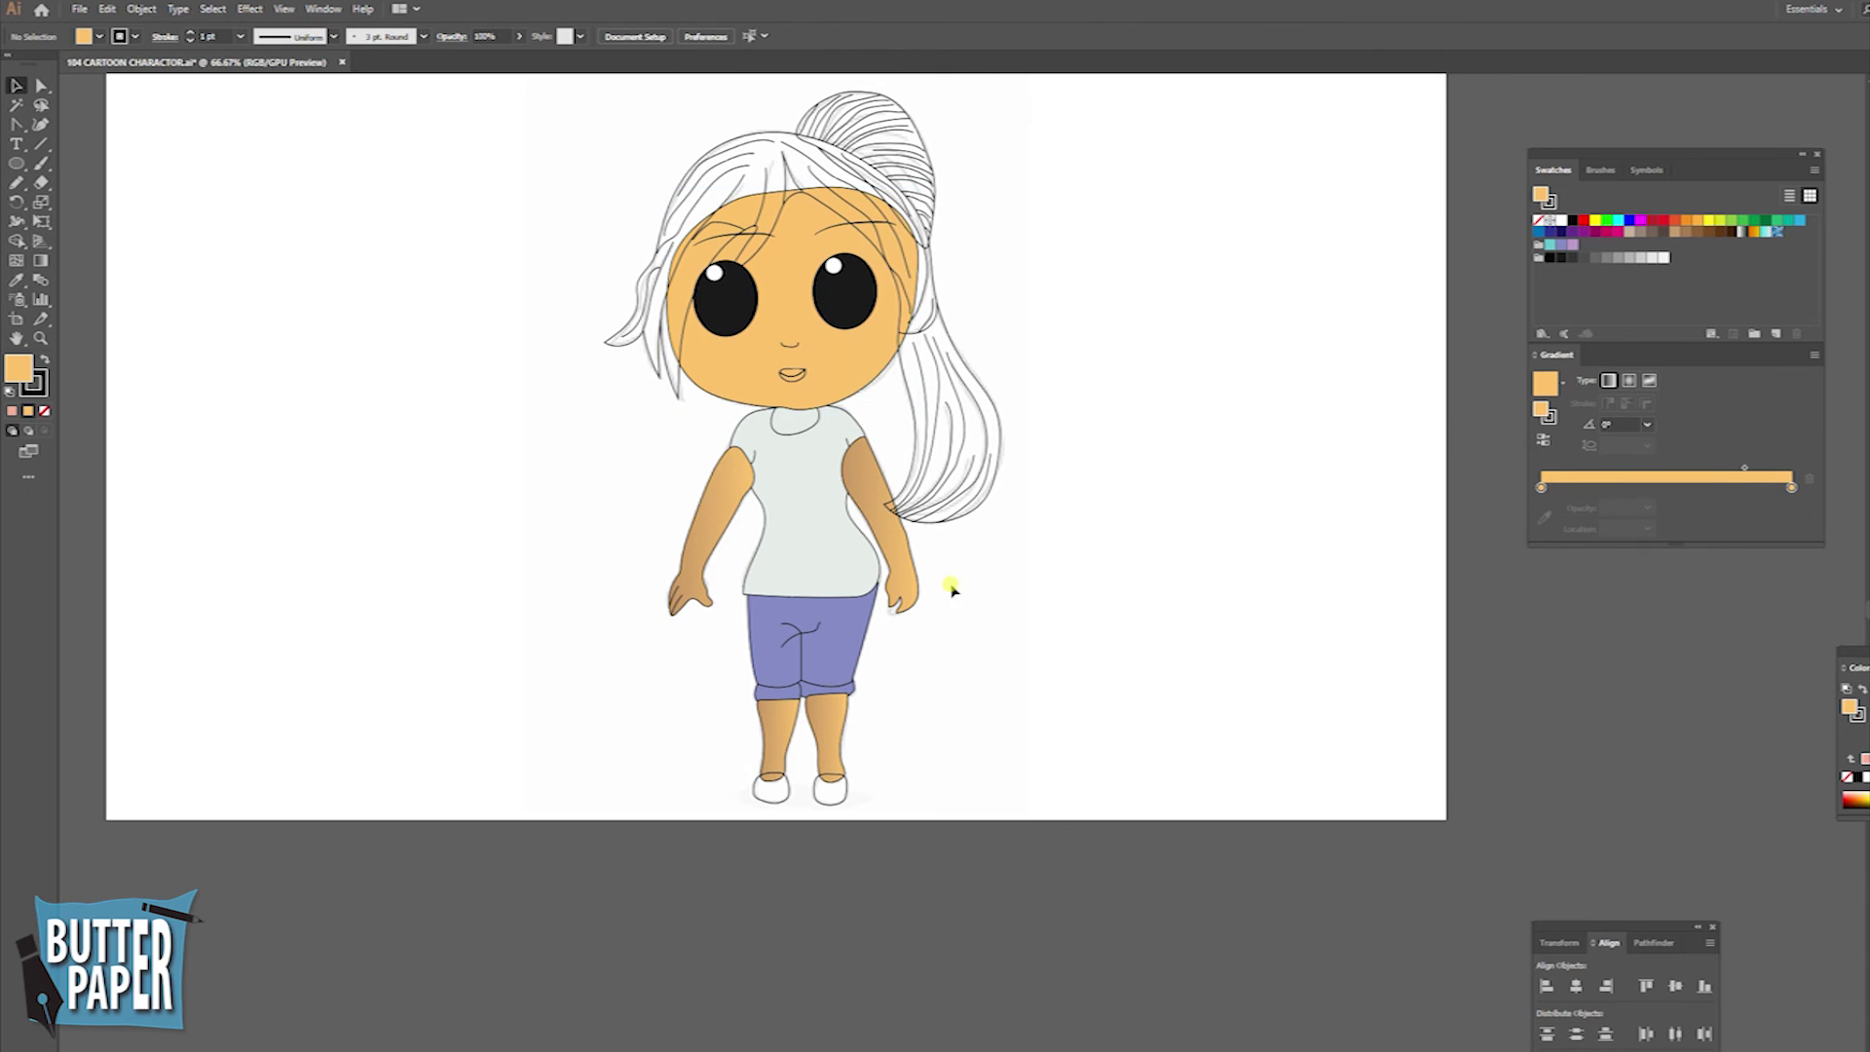
- Eyedropper the arm's skin gradient onto the neck area inside the shirt collar
click(889, 520)
click(796, 428)
click(15, 282)
click(734, 471)
click(1122, 570)
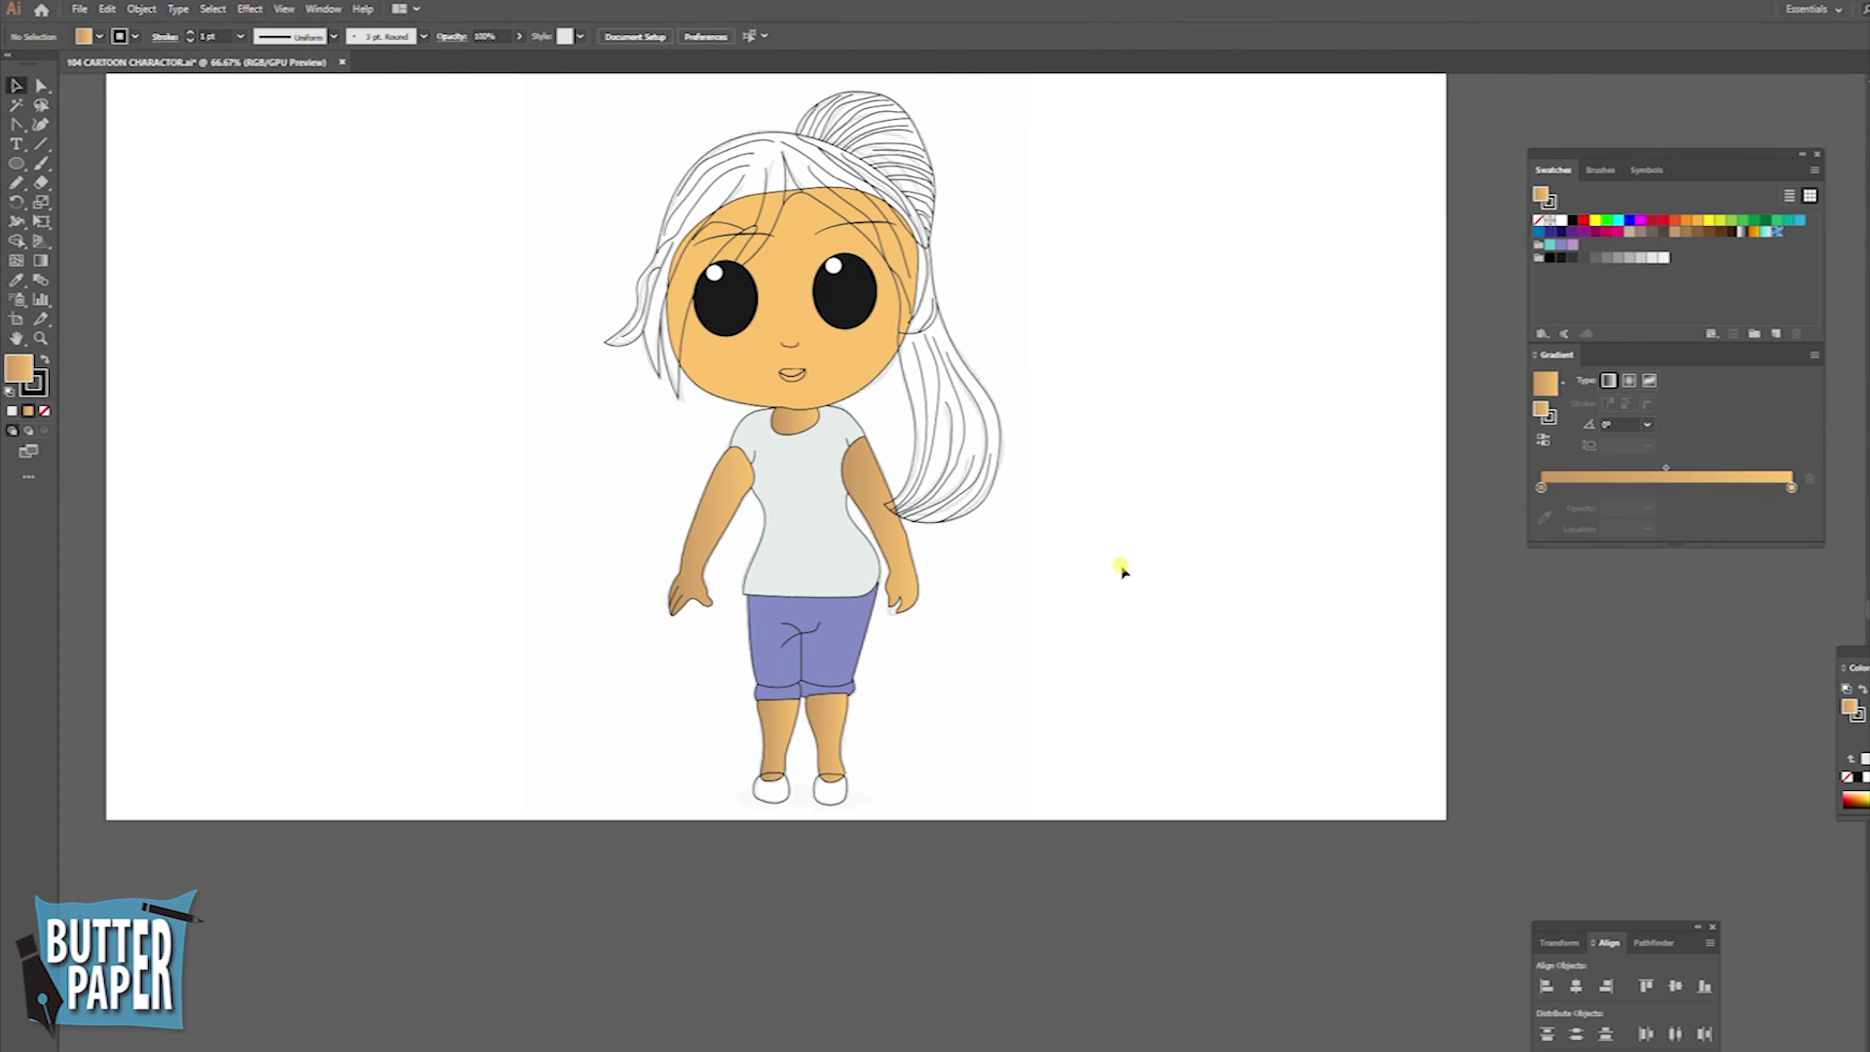
click(769, 138)
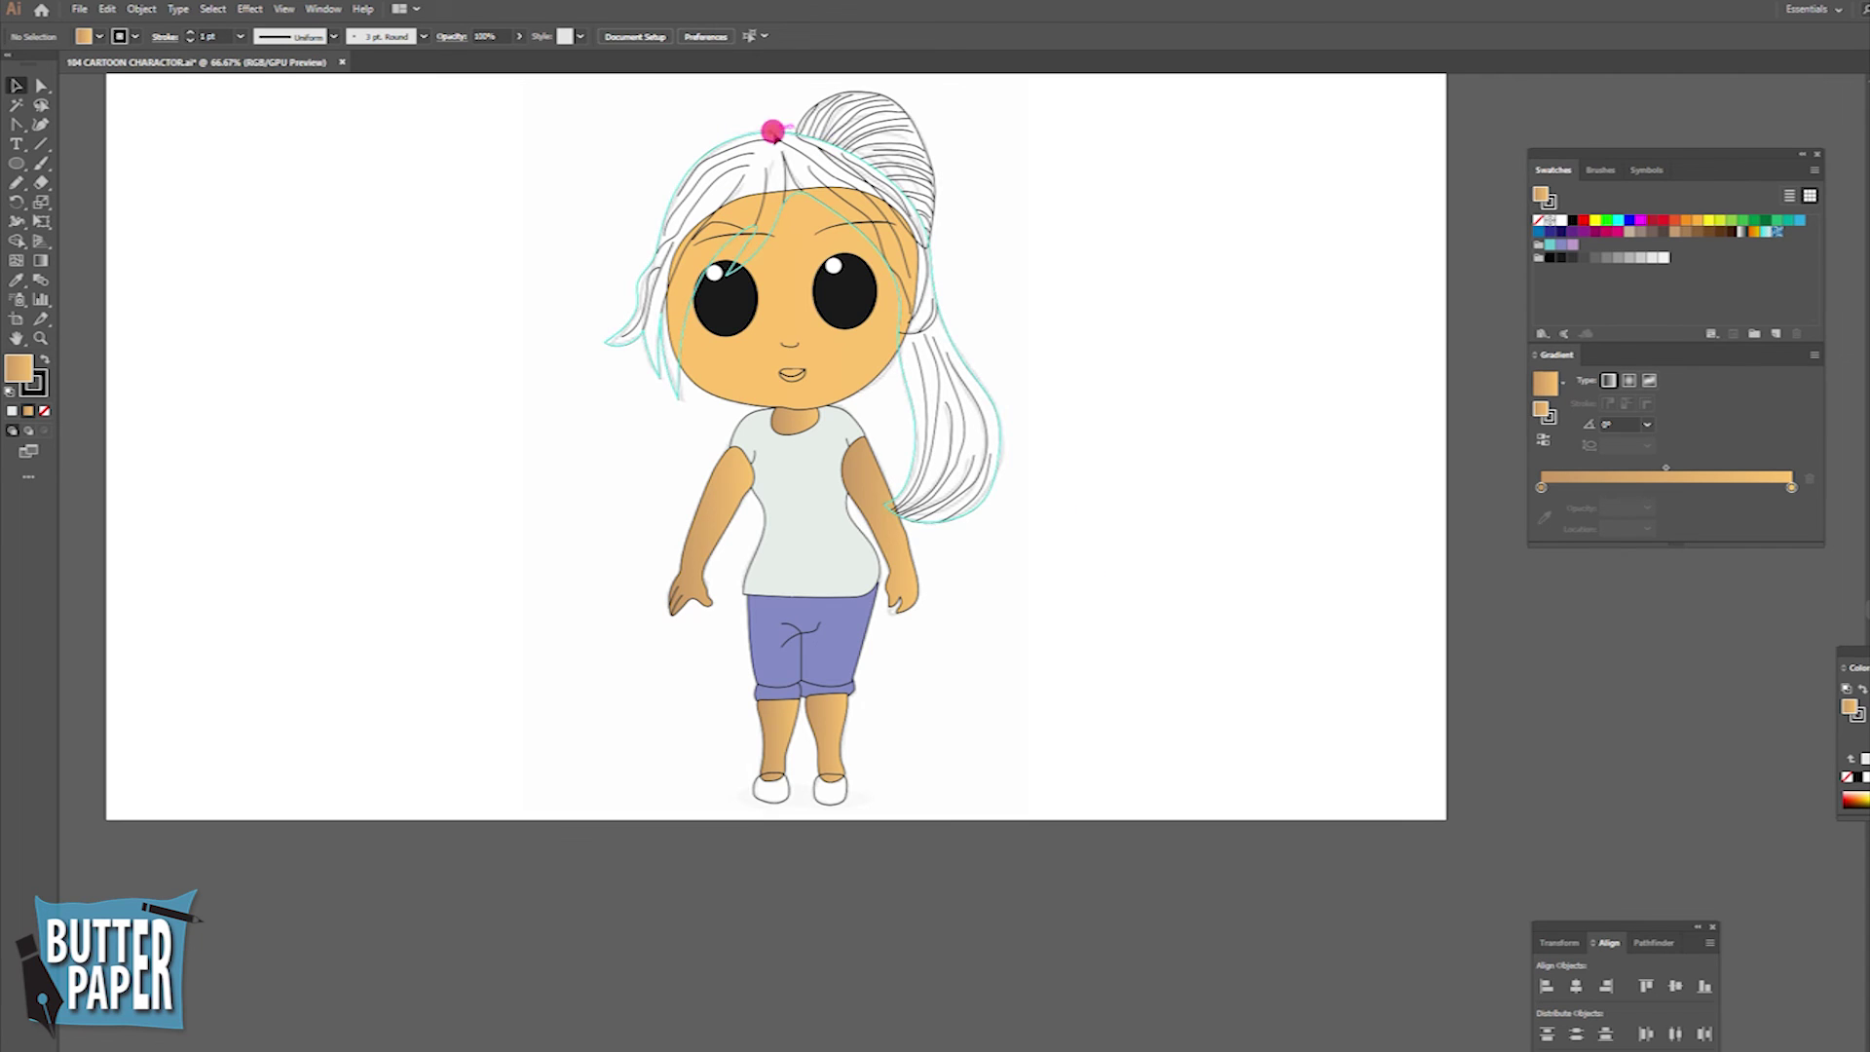
- Try brown swatches on the hair and settle on a dark greyish brown
click(1718, 232)
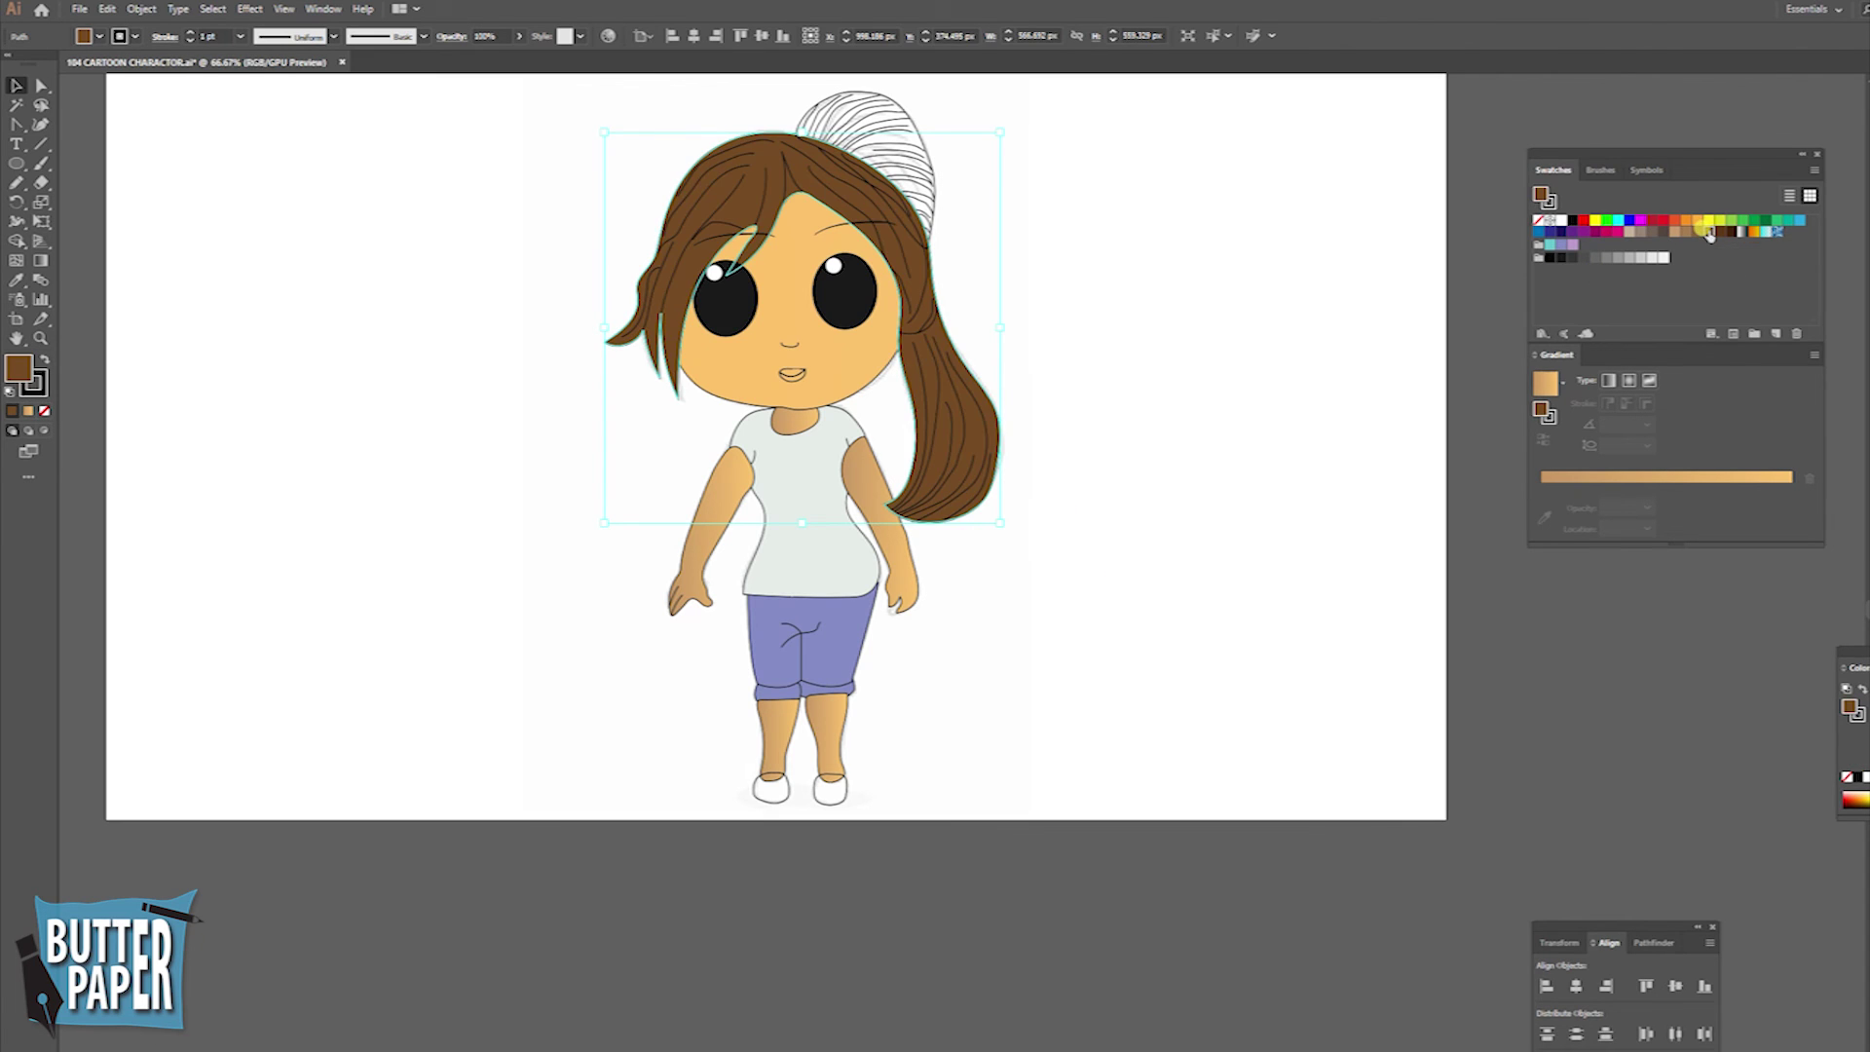
click(1730, 232)
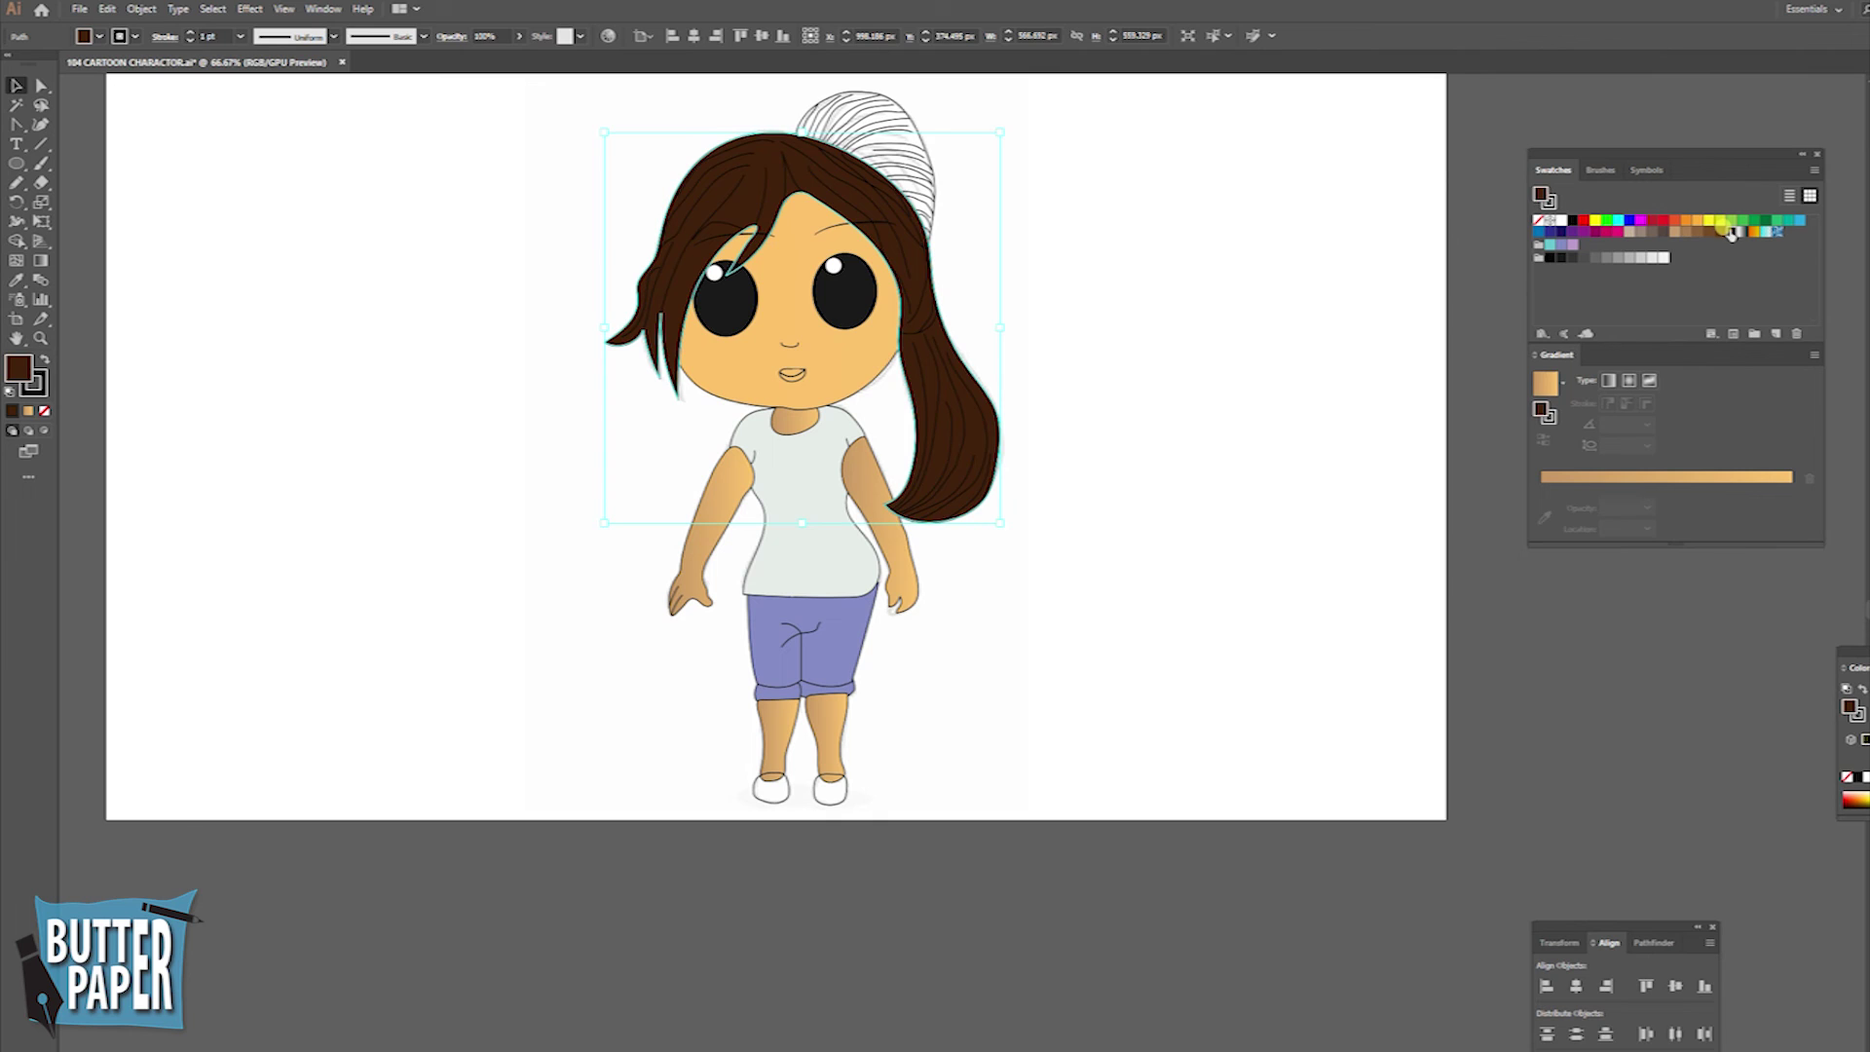
click(1708, 232)
click(1240, 405)
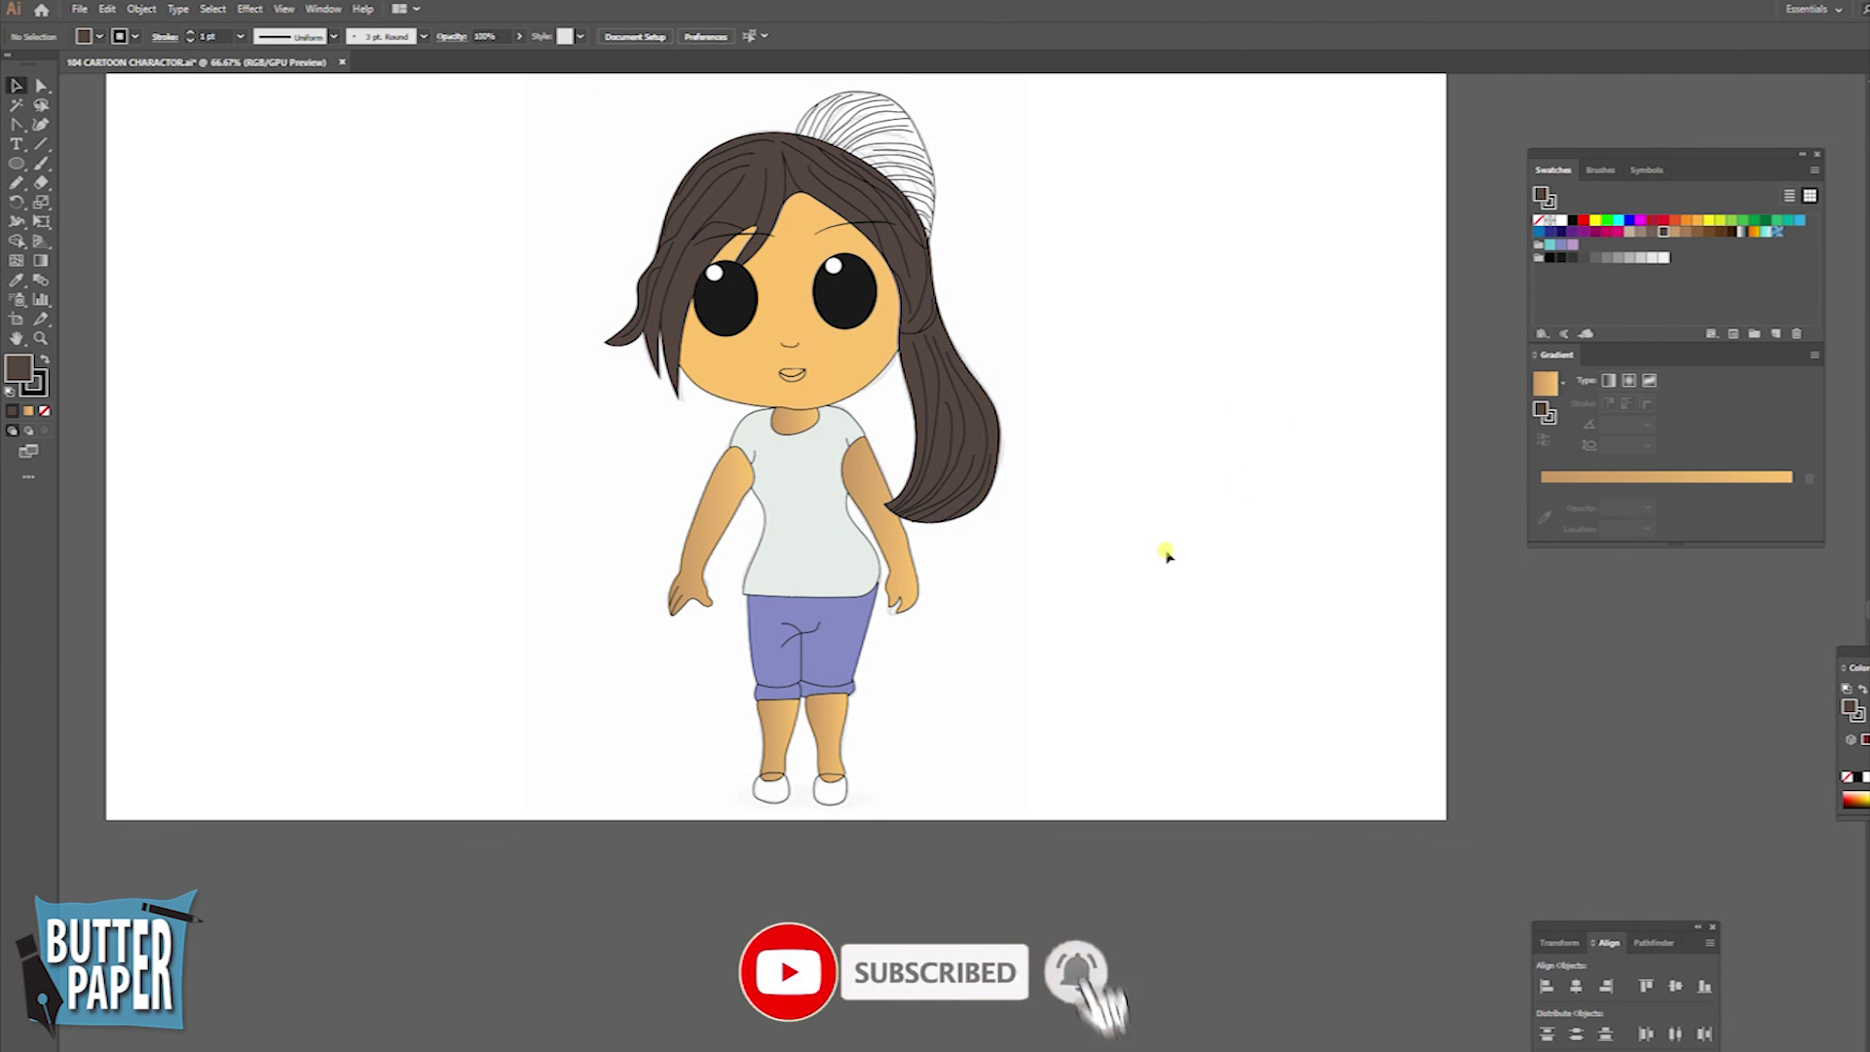
click(774, 796)
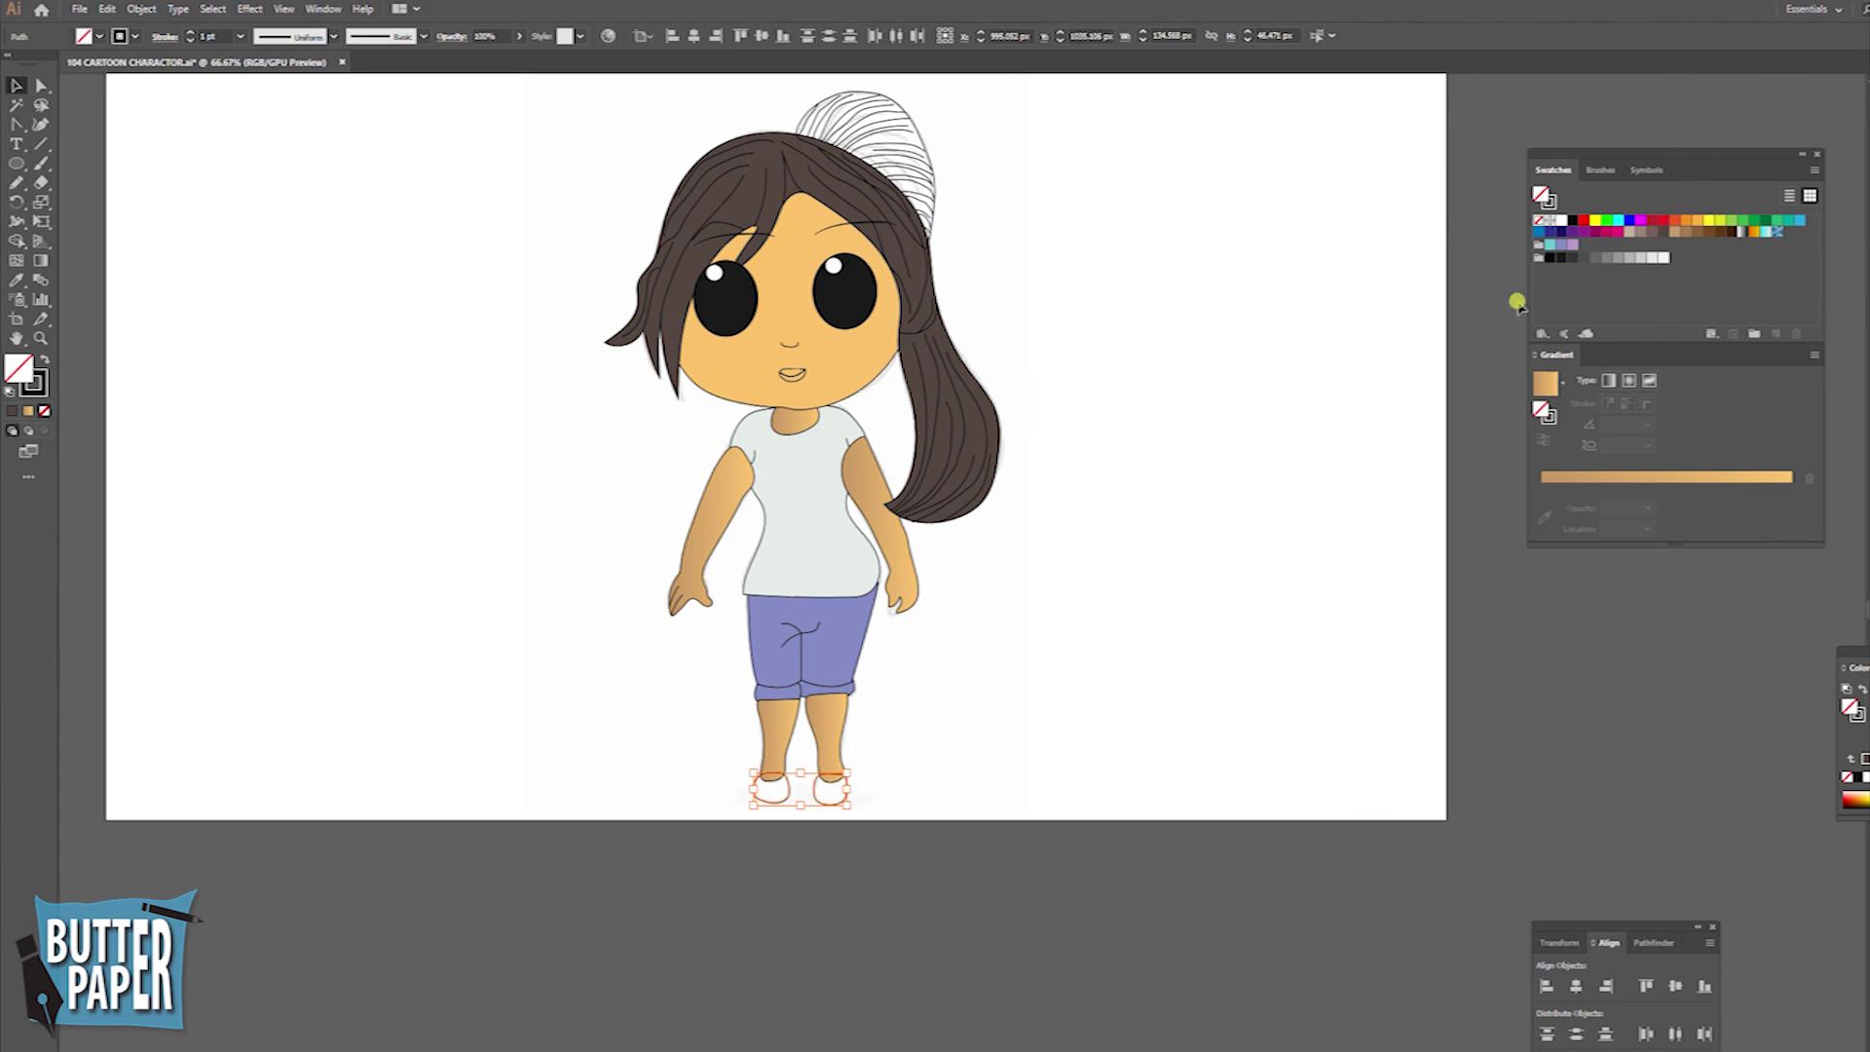
- Apply the black swatch to both selected shoes
click(1571, 220)
click(1202, 652)
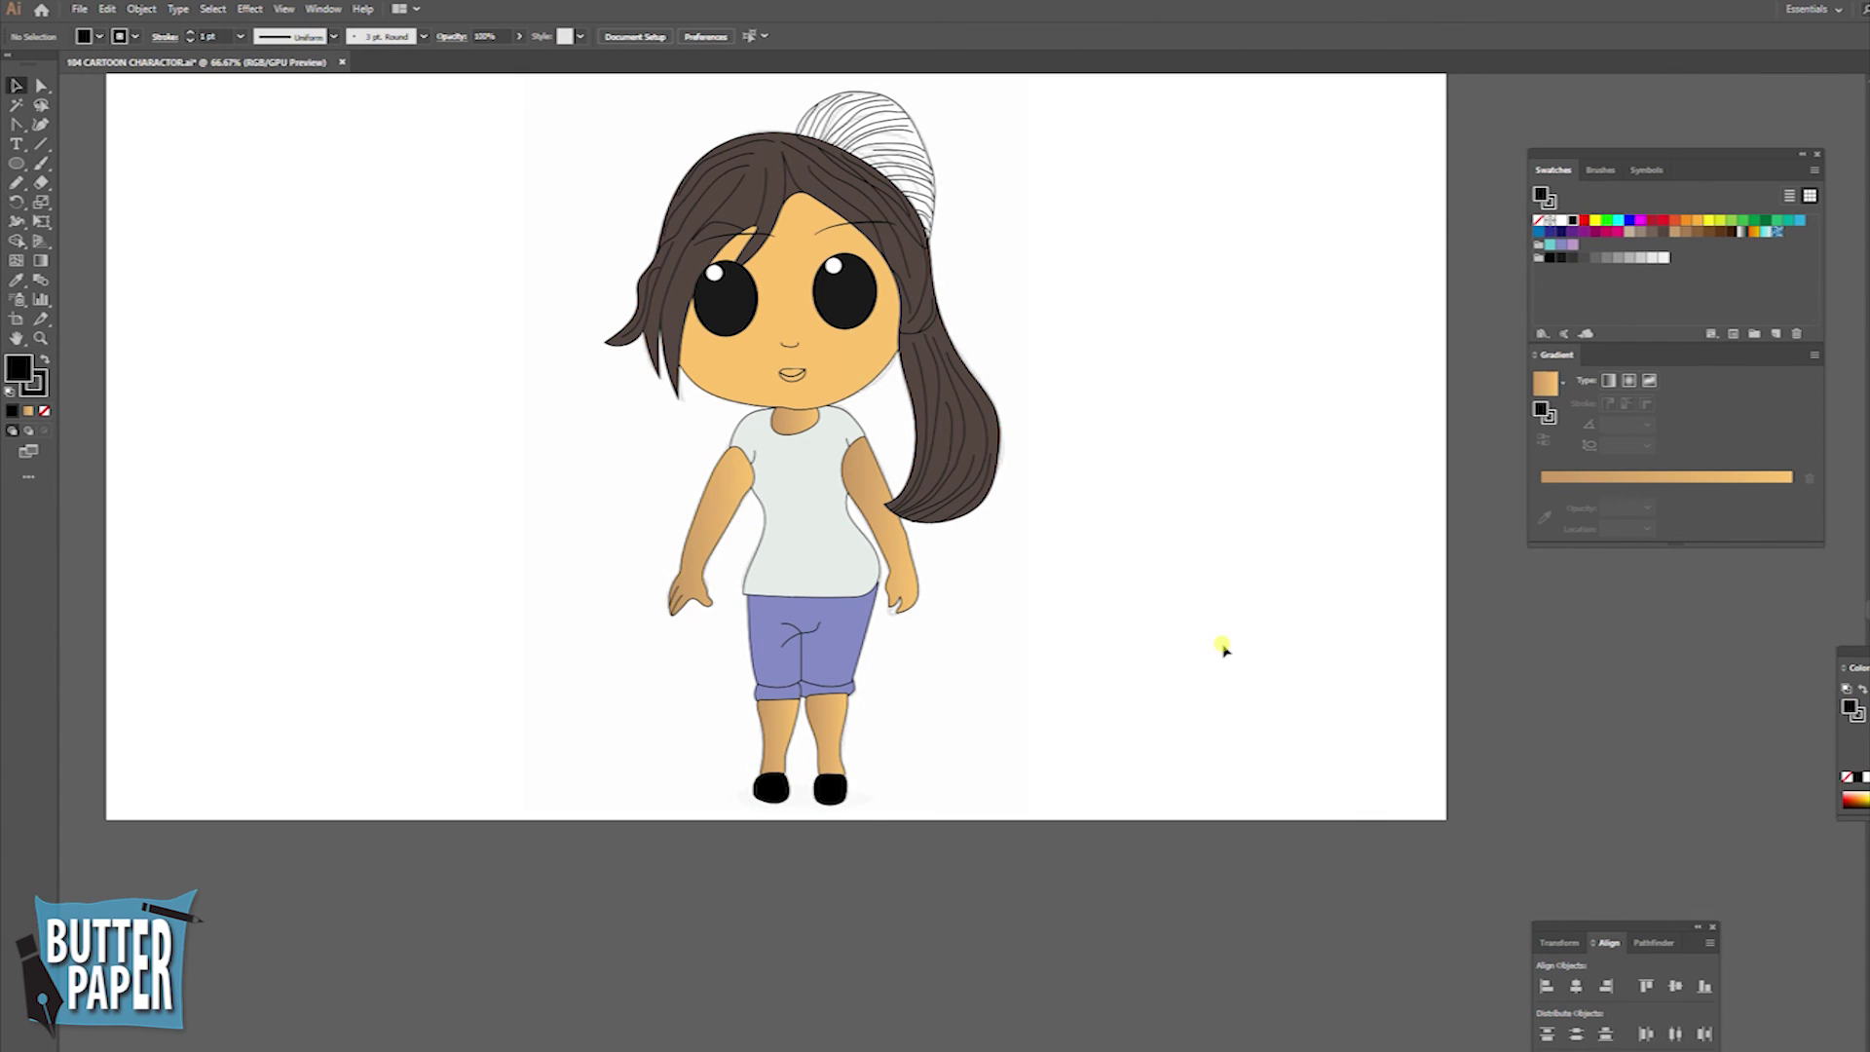
click(833, 787)
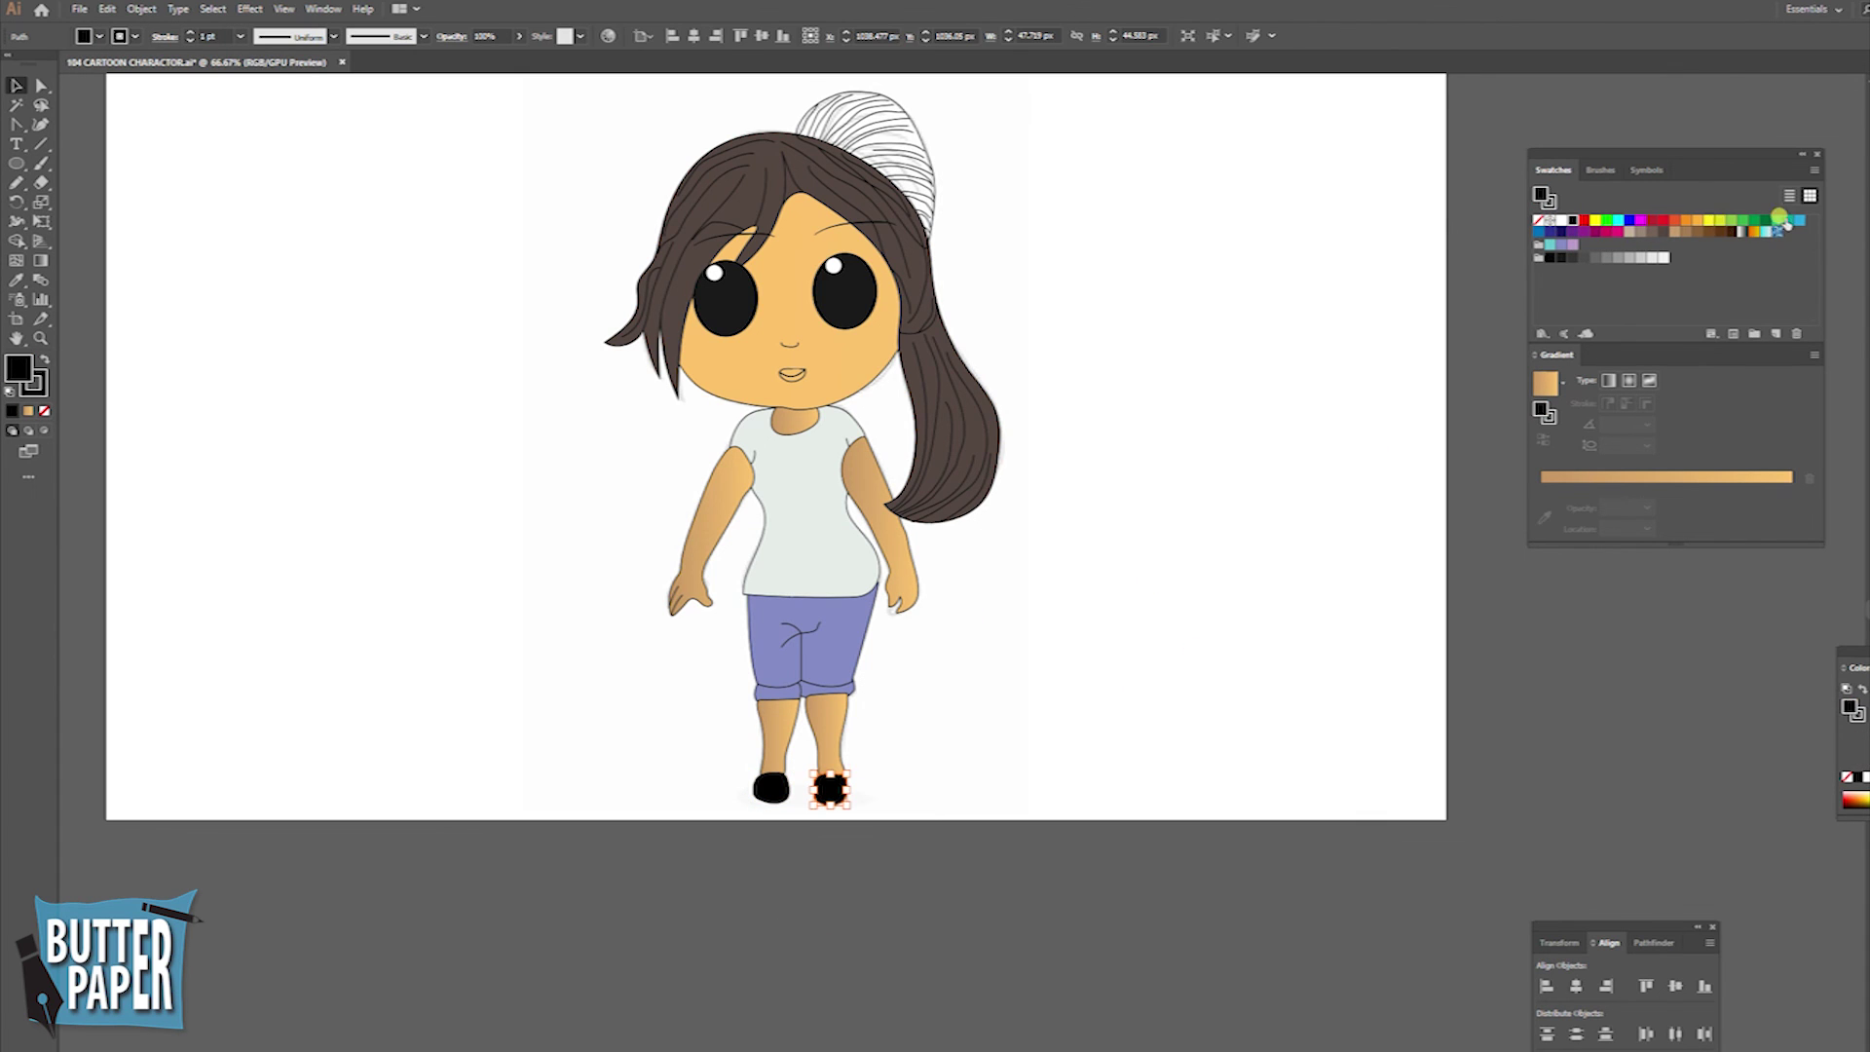